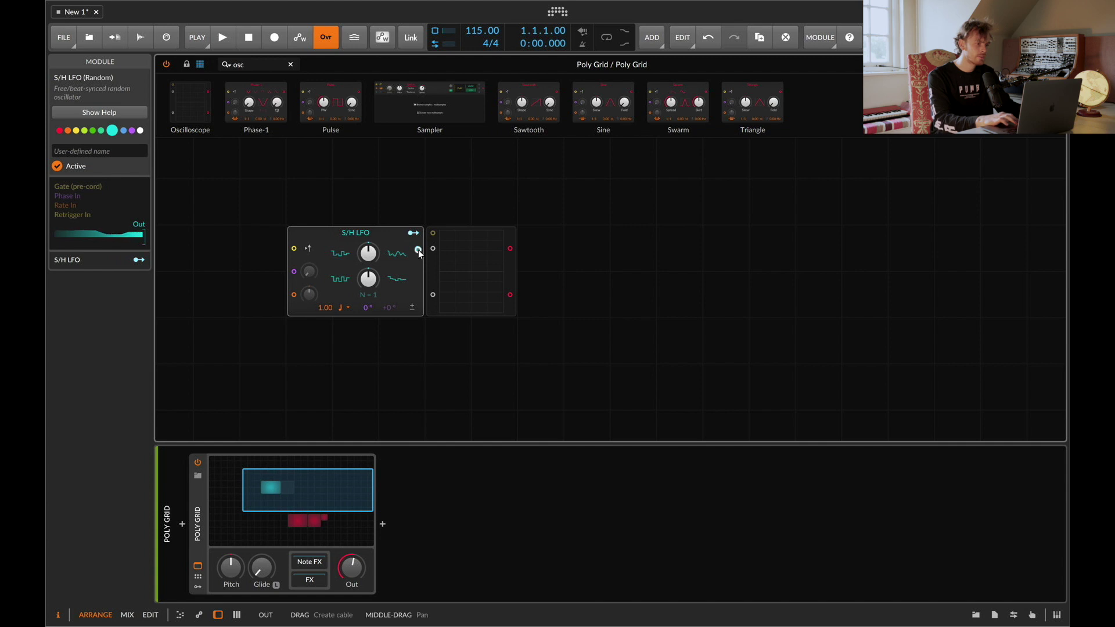
- Connect the S/H LFO output to the Oscilloscope's first signal input, set the scope mode to Fast and widen its display
{"action": "left_click_drag", "start_coordinate": [418, 249], "coordinate": [474, 250]}
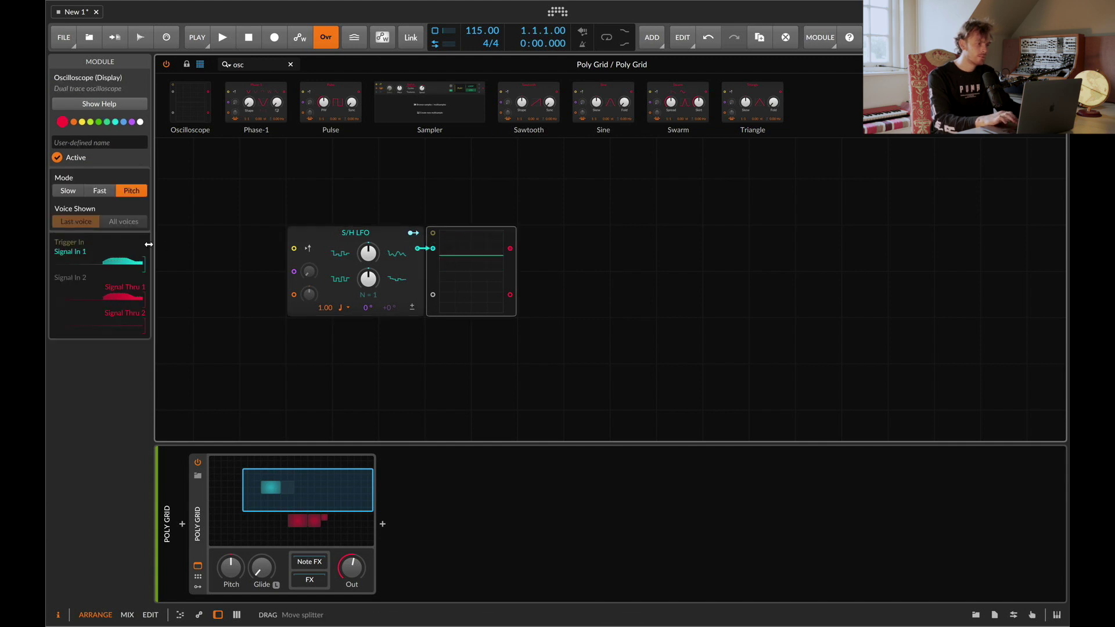
{"action": "left_click", "coordinate": [90, 189]}
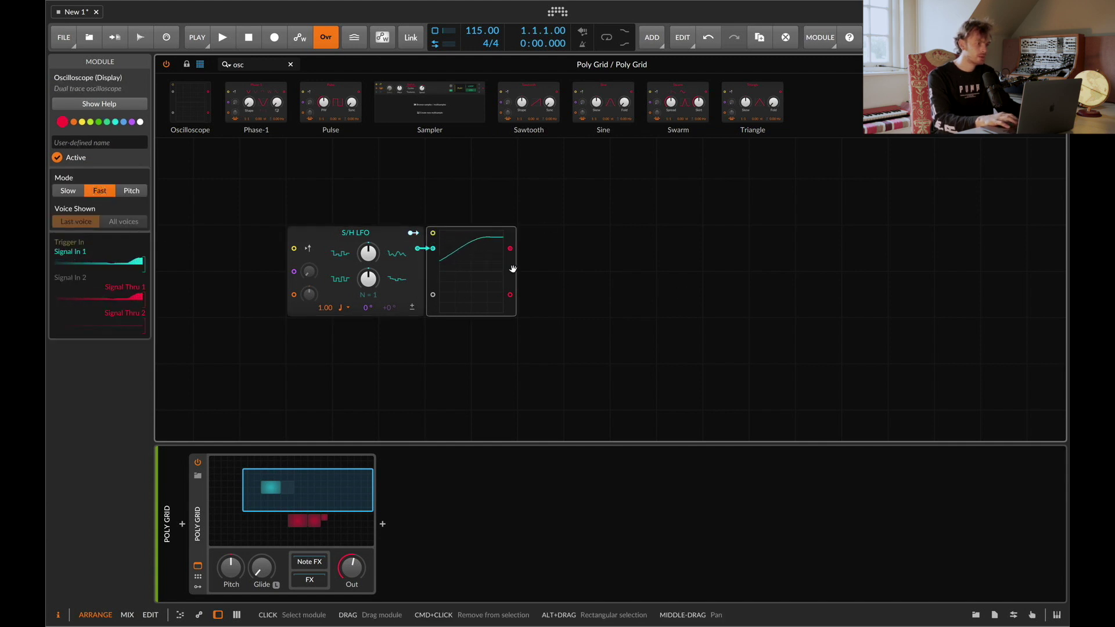
{"action": "left_click_drag", "start_coordinate": [515, 270], "coordinate": [712, 269]}
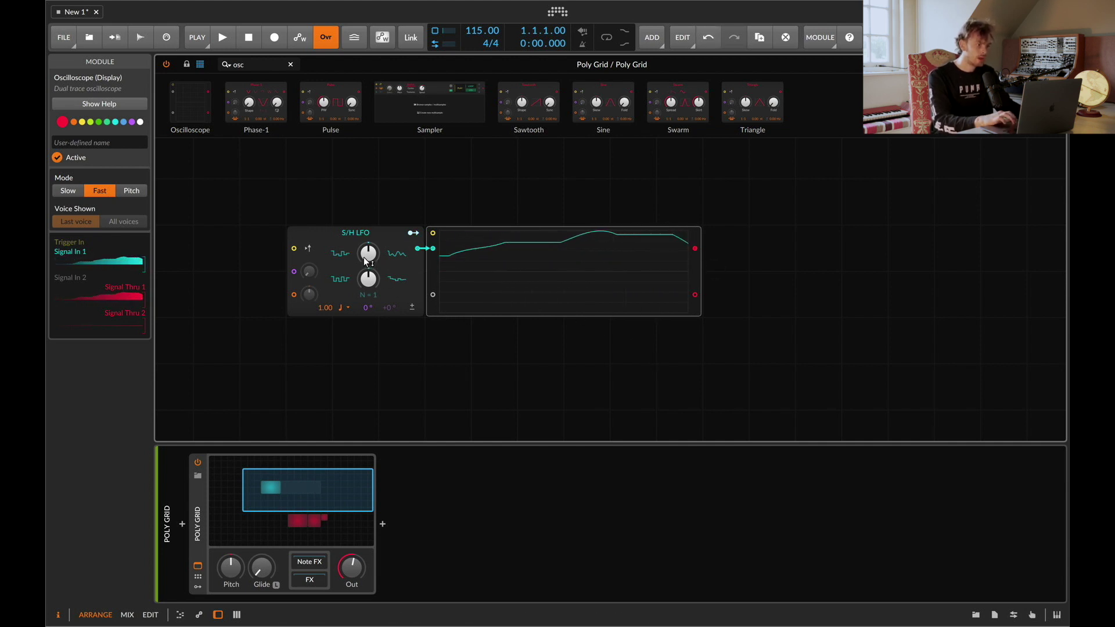
- Try the S/H LFO's smoothing at 100 %, turn it down for hard steps, and set the timebase to 16th note
{"action": "left_click_drag", "start_coordinate": [368, 253], "coordinate": [368, 230]}
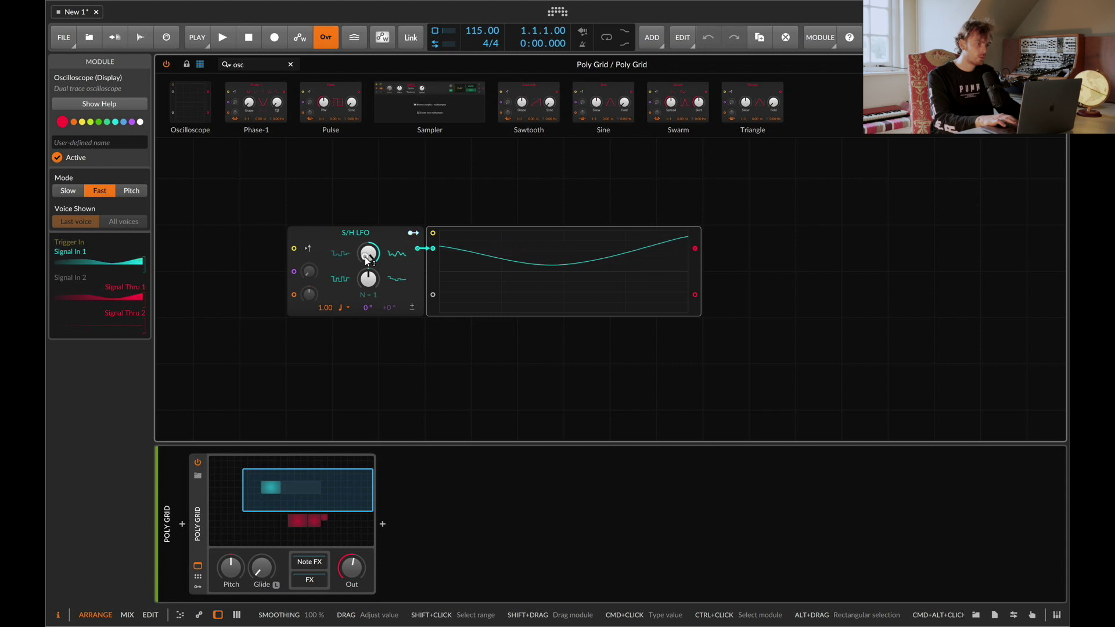
{"action": "left_click_drag", "start_coordinate": [367, 261], "coordinate": [367, 261]}
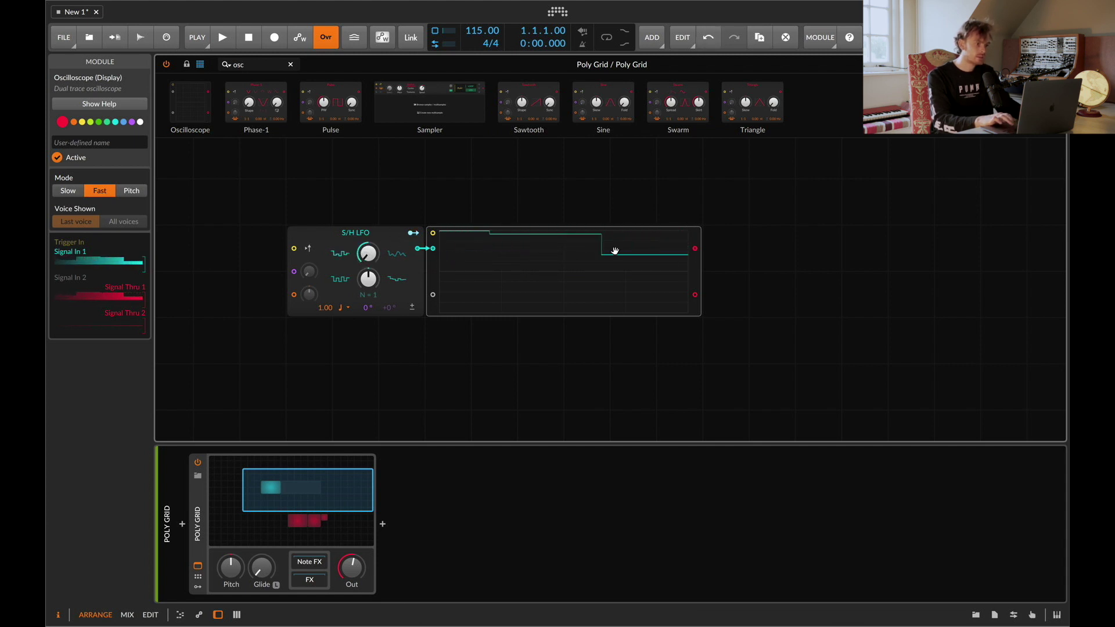
{"action": "left_click", "coordinate": [343, 308]}
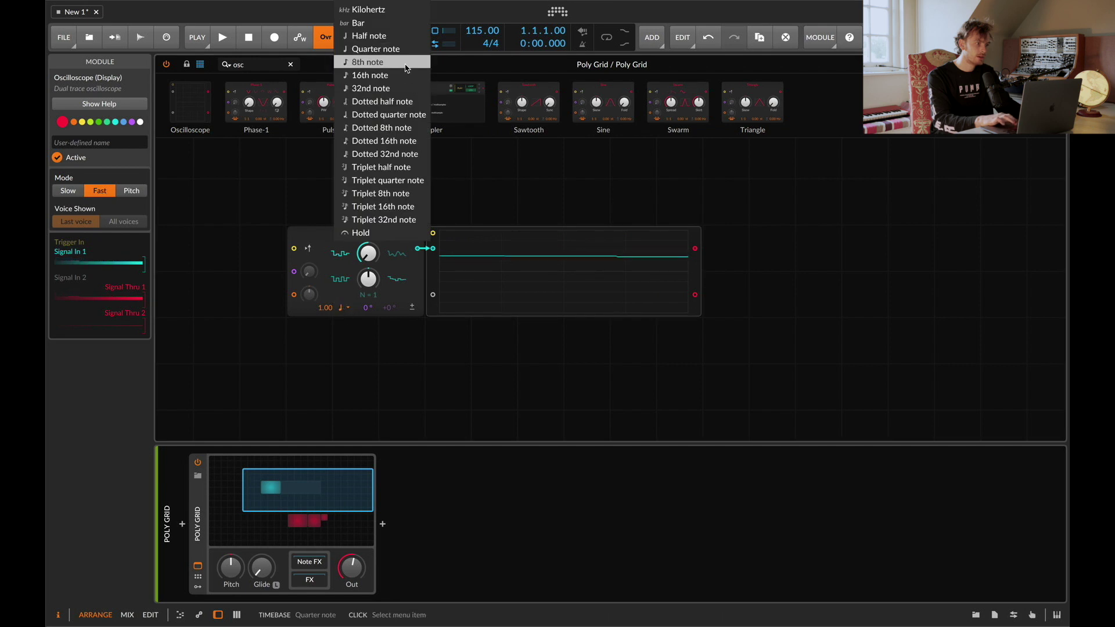
{"action": "left_click", "coordinate": [385, 75]}
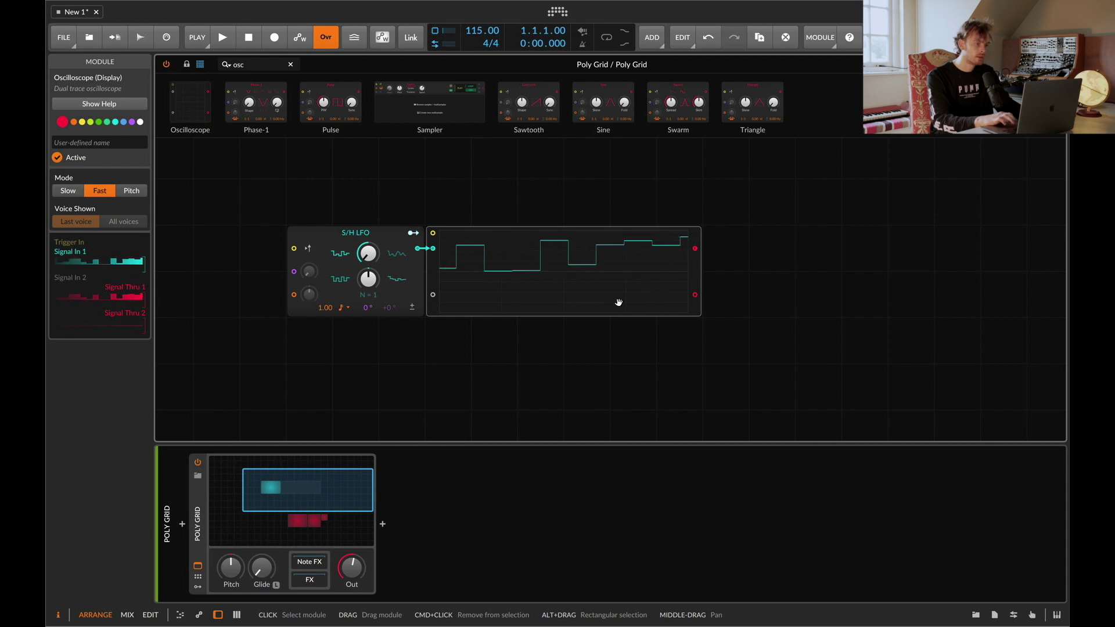
{"action": "left_click", "coordinate": [345, 307]}
{"action": "left_click", "coordinate": [346, 310]}
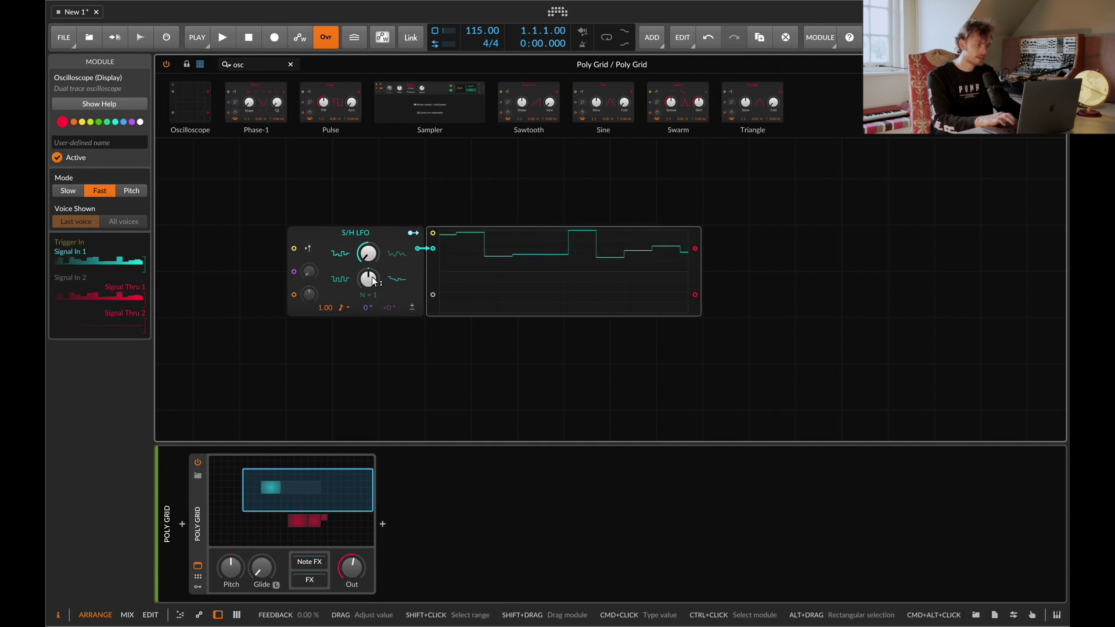
- Try a lower feedback amount on the S/H LFO and return it to 0 %
{"action": "left_click_drag", "start_coordinate": [381, 285], "coordinate": [380, 303]}
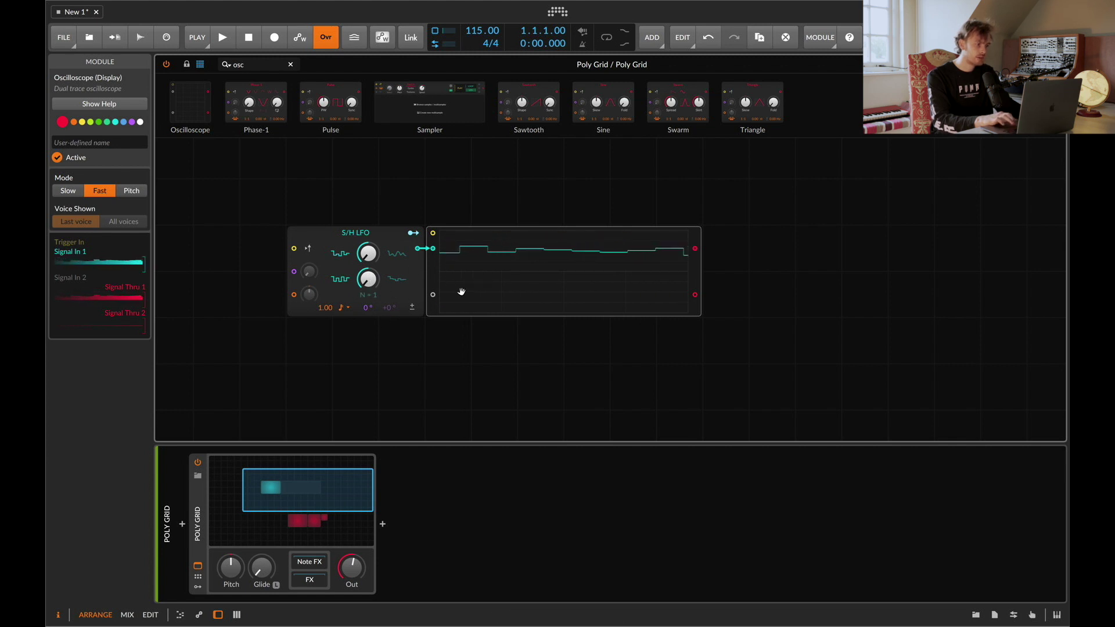
{"action": "left_click_drag", "start_coordinate": [363, 285], "coordinate": [366, 290]}
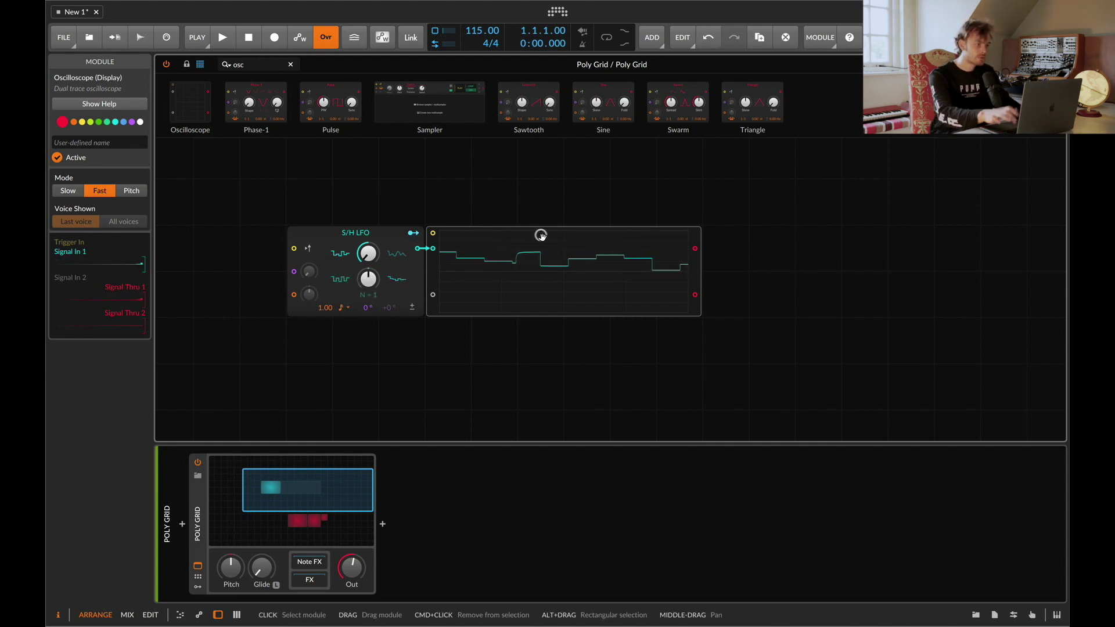
- Remove the Oscilloscope and bring the S/H LFO in line with the Sine and AD modules
{"action": "key", "text": "BackSpace"}
{"action": "key", "text": "ctrl+z"}
{"action": "key", "text": "ctrl+z"}
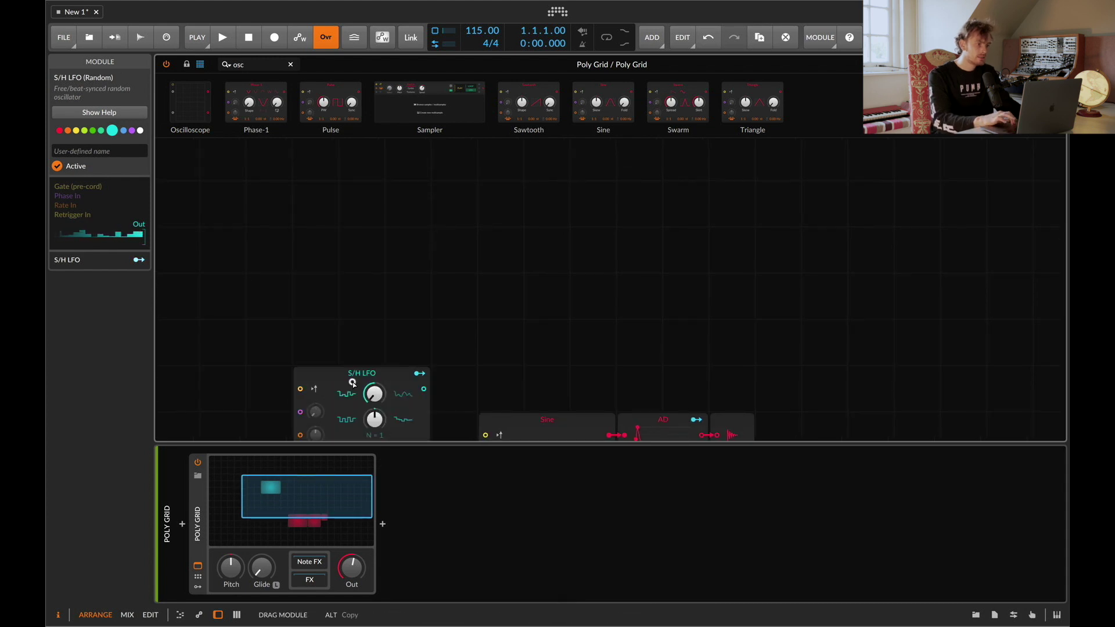
- Connect the S/H LFO output to the Sine oscillator's pitch input with a pitch modulation amount of 120 st
{"action": "left_click", "coordinate": [259, 63]}
{"action": "key", "text": "super+a"}
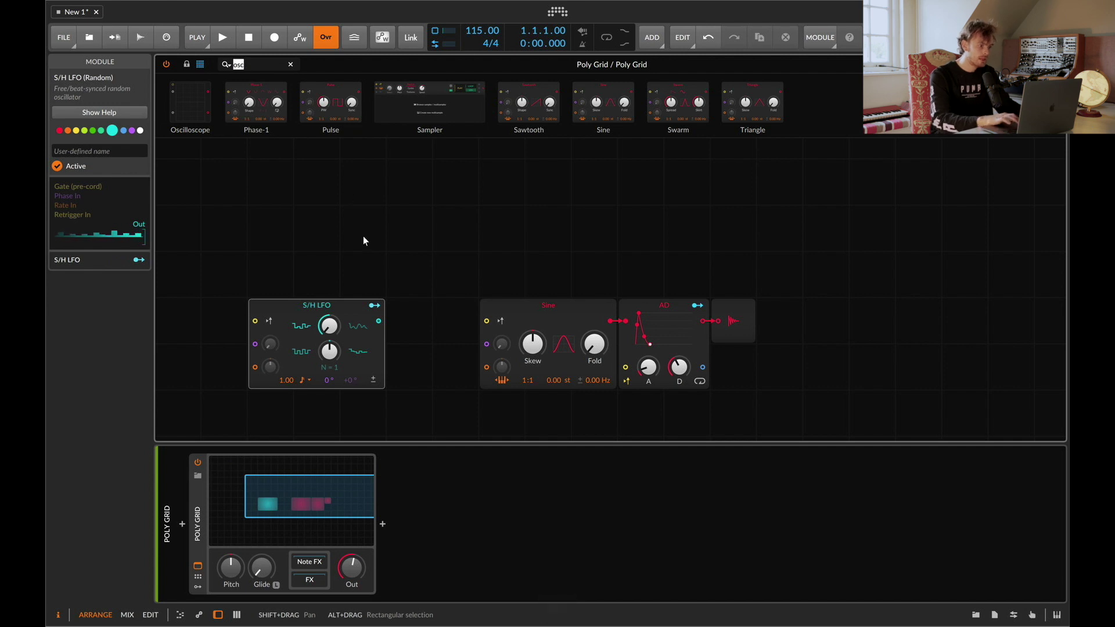
{"action": "left_click_drag", "start_coordinate": [381, 326], "coordinate": [487, 367]}
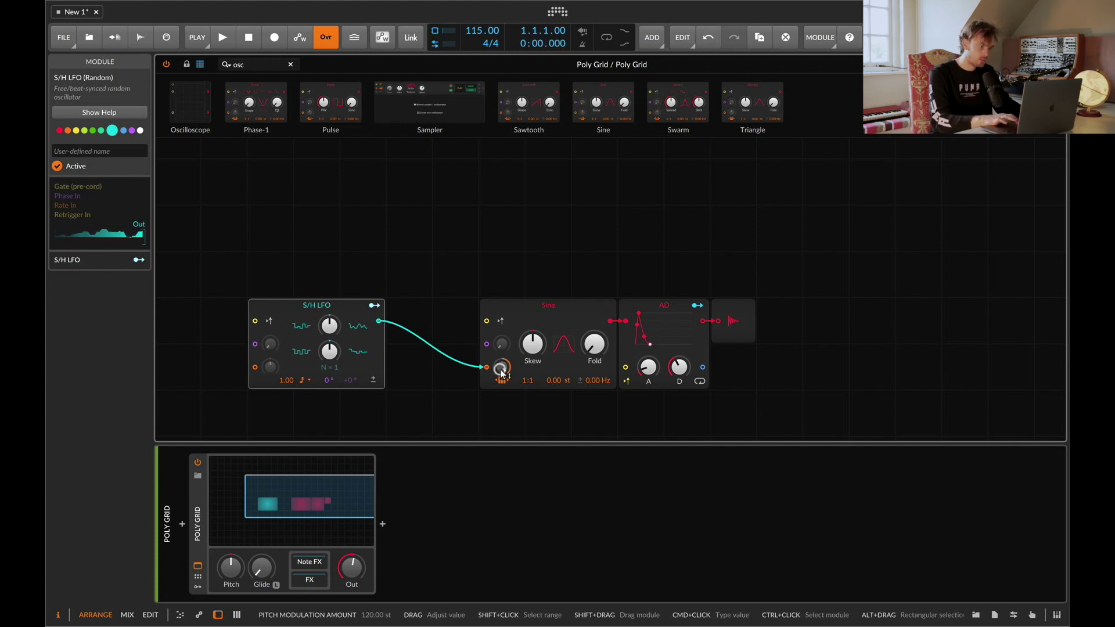
- Deactivate the AD envelope to listen to the randomly modulated pitch, and reactivate it
{"action": "left_click", "coordinate": [681, 332]}
{"action": "key", "text": "0"}
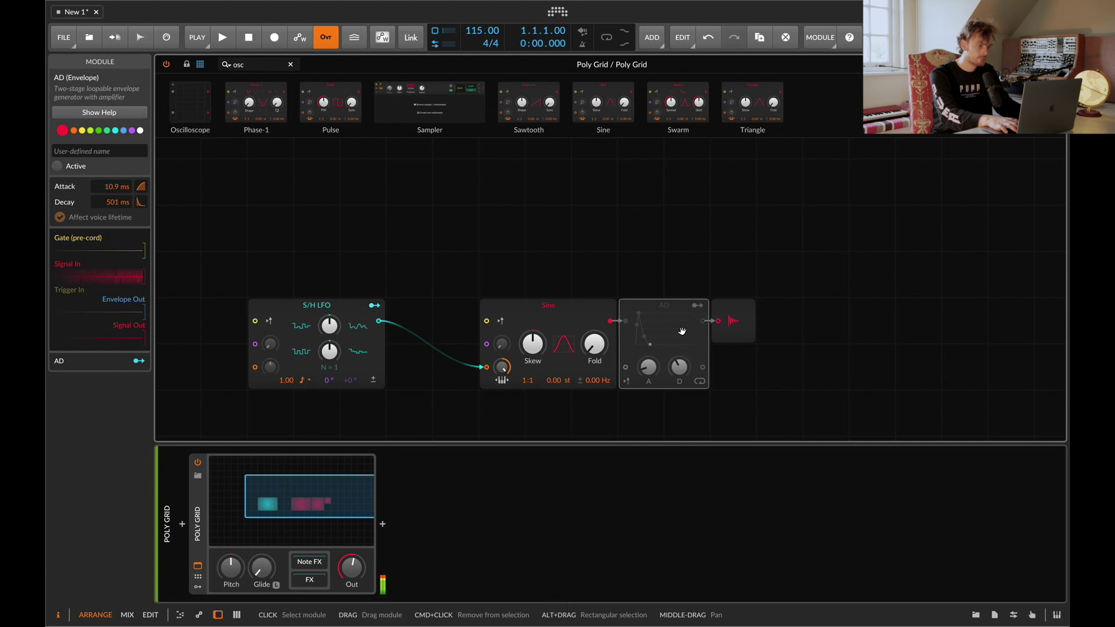
{"action": "key", "text": "0"}
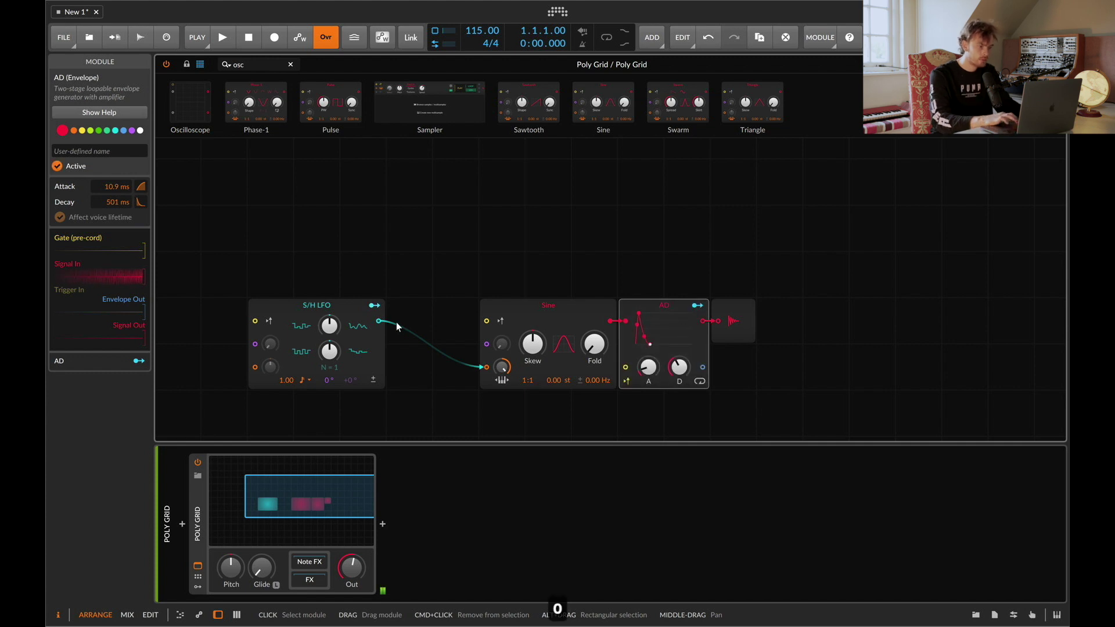
- Insert a Pitch Quantize module between the S/H LFO and the Sine, and move the S/H LFO farther from it
{"action": "left_click", "coordinate": [258, 68]}
{"action": "key", "text": "super+a"}
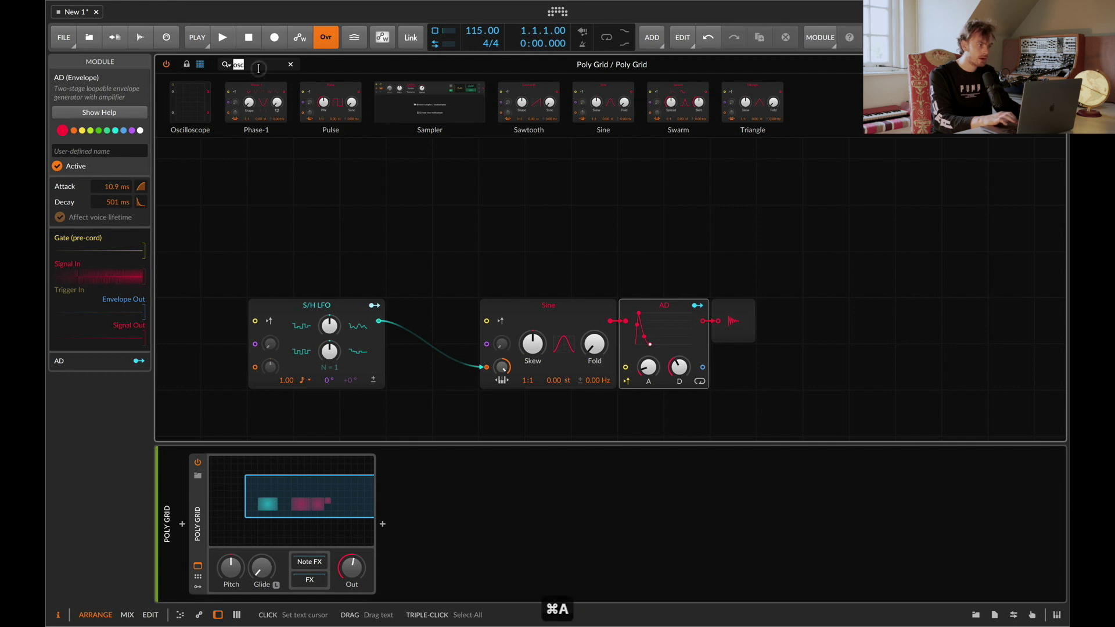
{"action": "type", "text": "qua"}
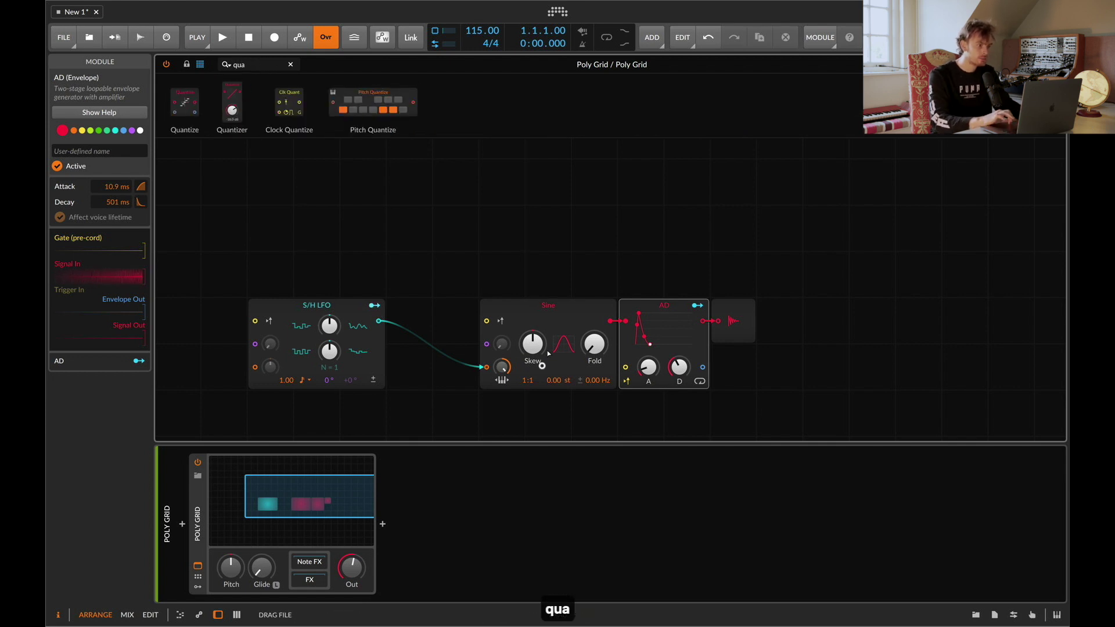
{"action": "key", "text": "Return"}
{"action": "left_click_drag", "start_coordinate": [338, 307], "coordinate": [290, 307]}
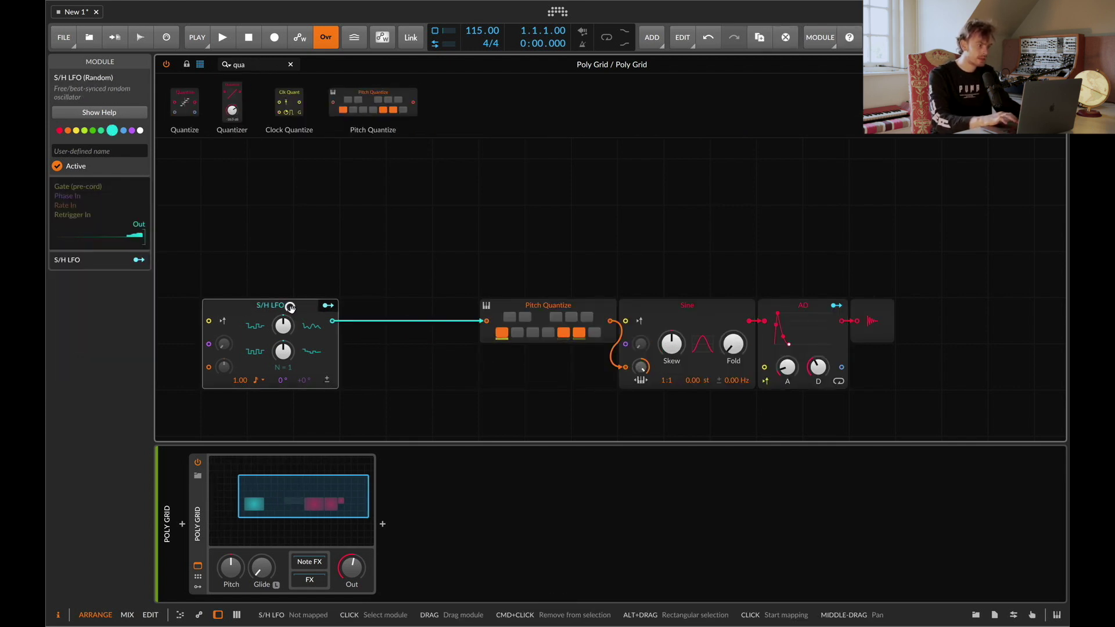
- Enable the notes D, E, F# and B in the Pitch Quantize module
{"action": "left_click", "coordinate": [516, 333]}
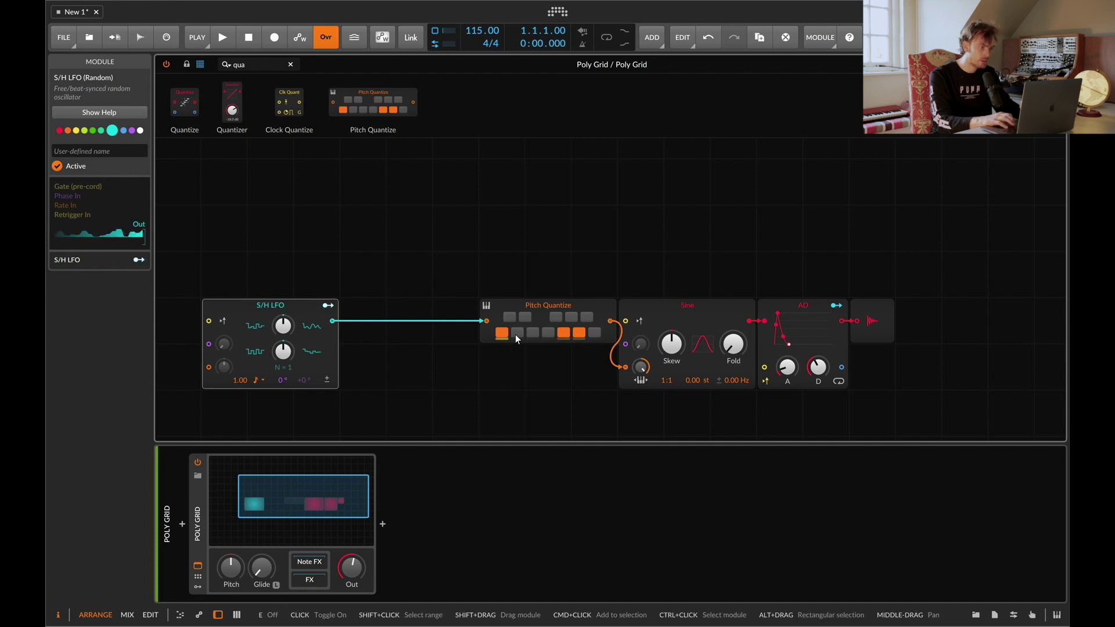
{"action": "left_click", "coordinate": [533, 333]}
{"action": "left_click", "coordinate": [555, 317]}
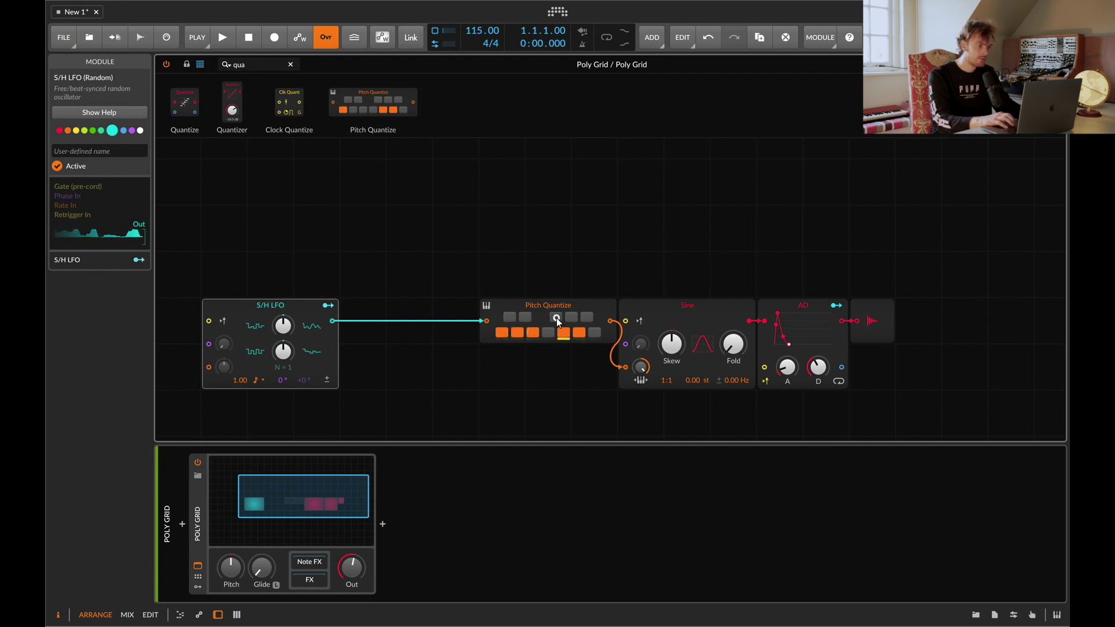
{"action": "left_click", "coordinate": [592, 333]}
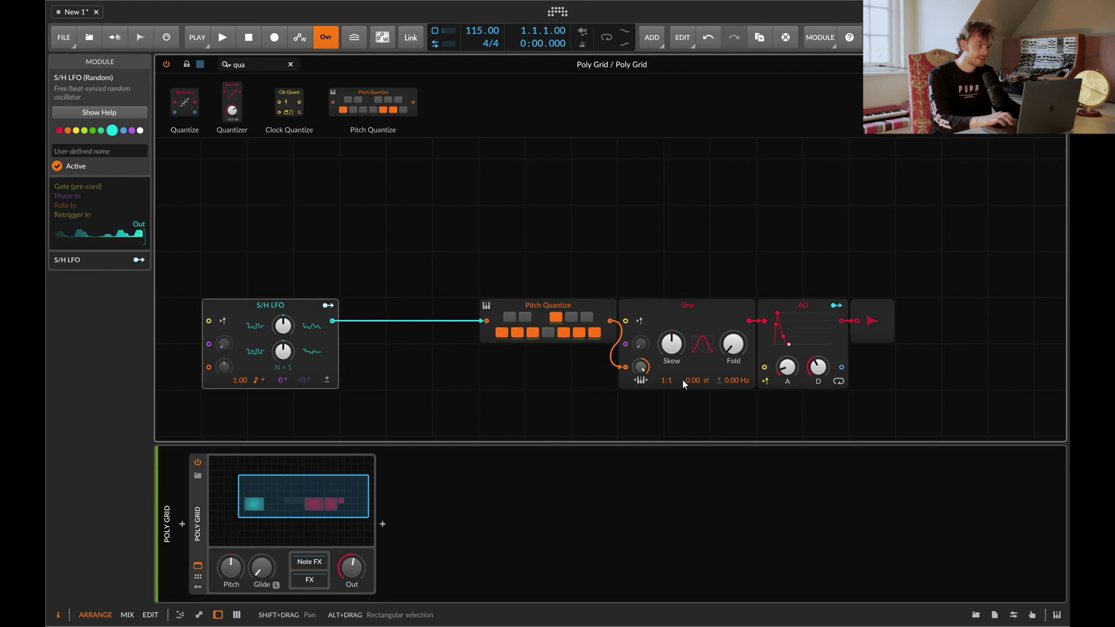
- Deactivate the AD envelope to listen to the quantized random notes, and reactivate it
{"action": "left_click", "coordinate": [815, 320]}
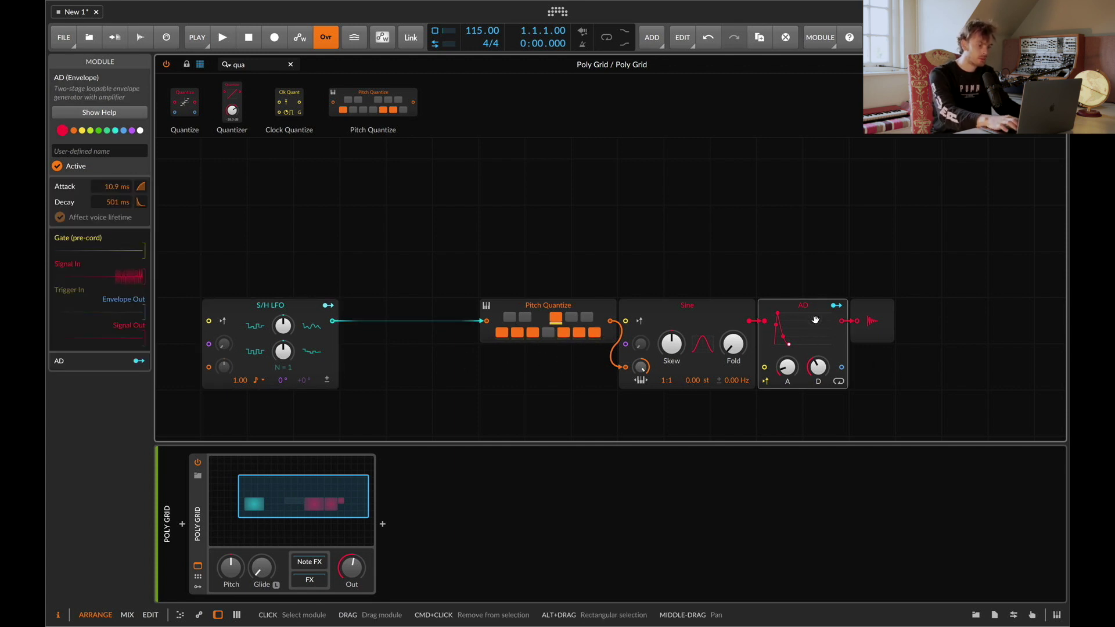
{"action": "key", "text": "0"}
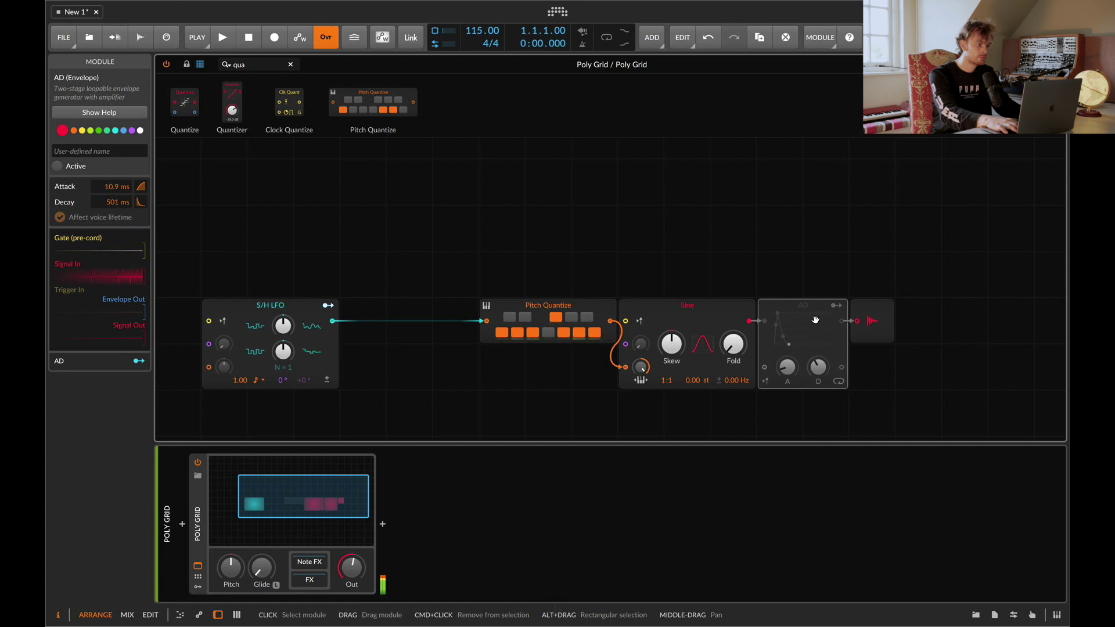
{"action": "key", "text": "0"}
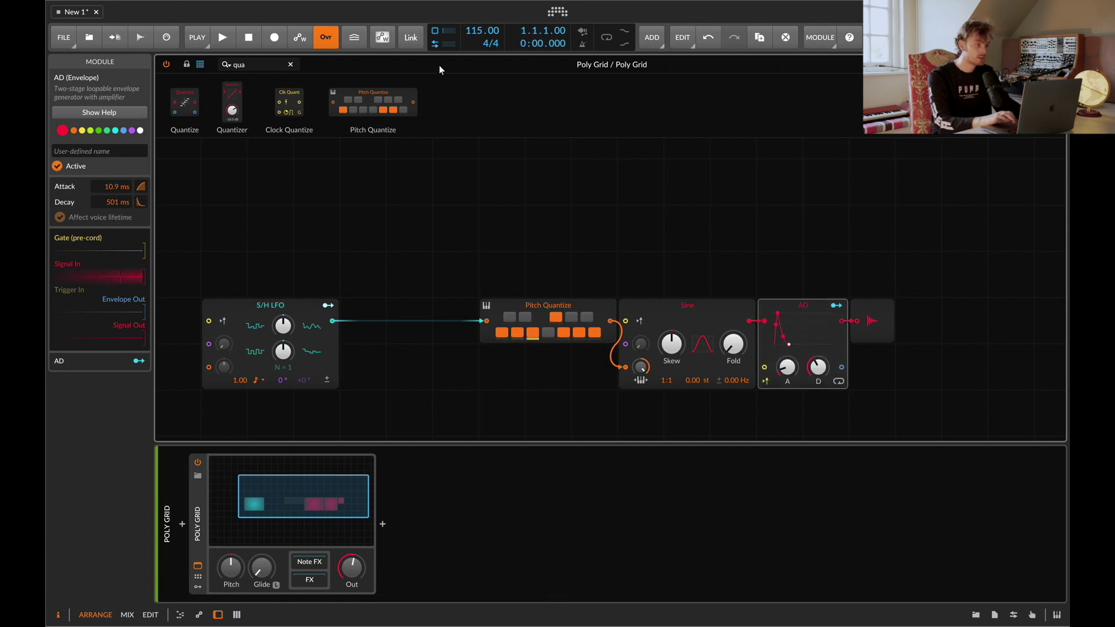
- Find the Pitch Scaler module and place it on the empty grid above the S/H LFO and Pitch Quantize
{"action": "left_click", "coordinate": [257, 64]}
{"action": "key", "text": "super+a"}
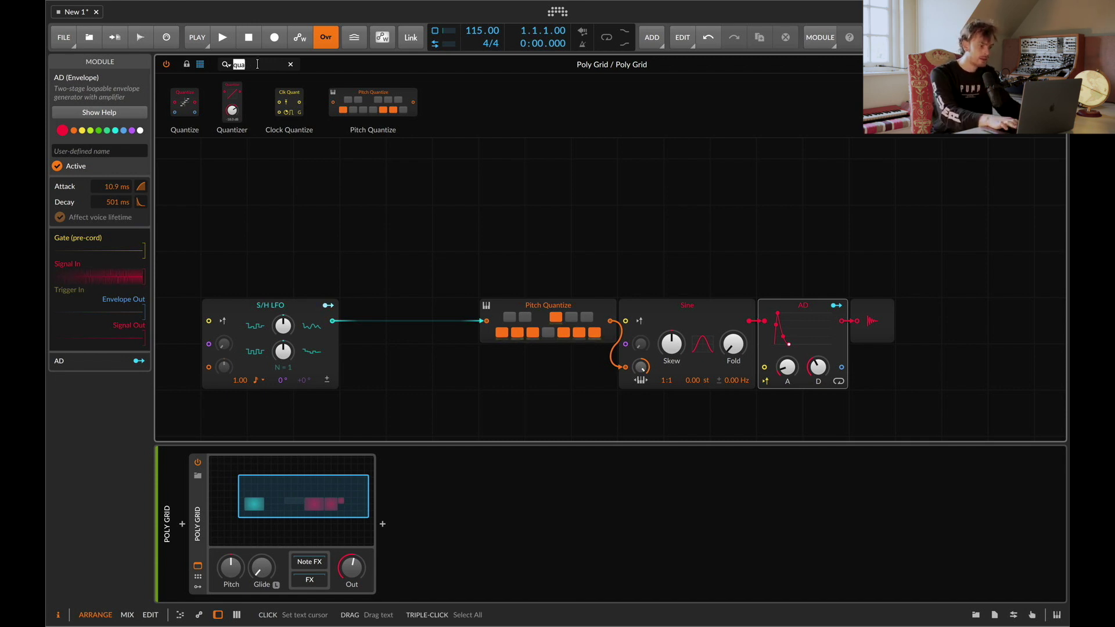
{"action": "type", "text": "pitch"}
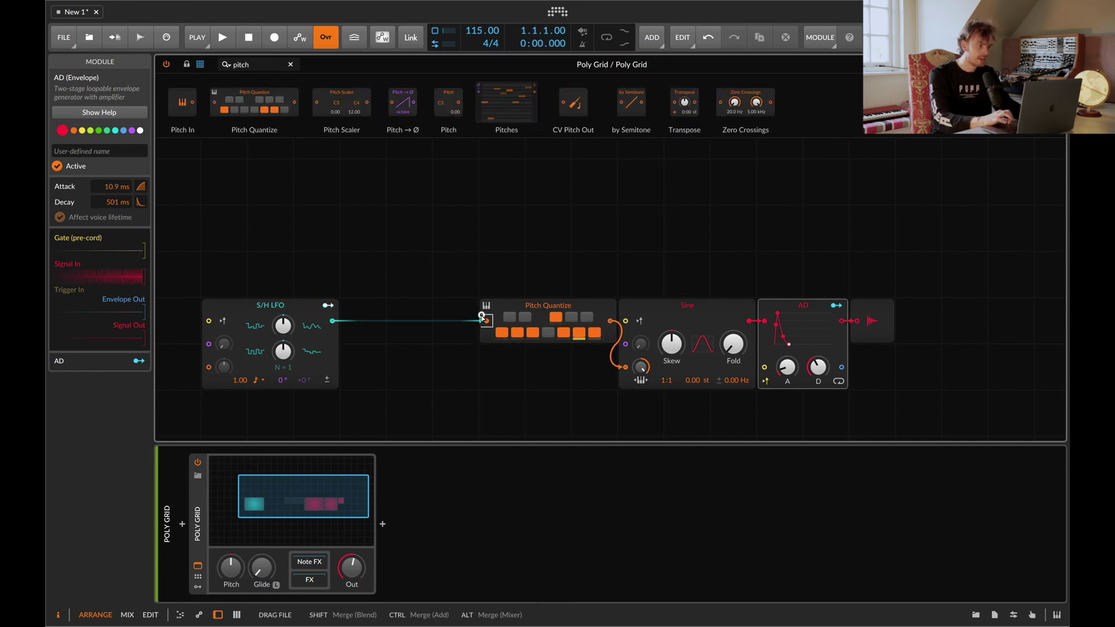
{"action": "left_click_drag", "start_coordinate": [346, 96], "coordinate": [402, 244]}
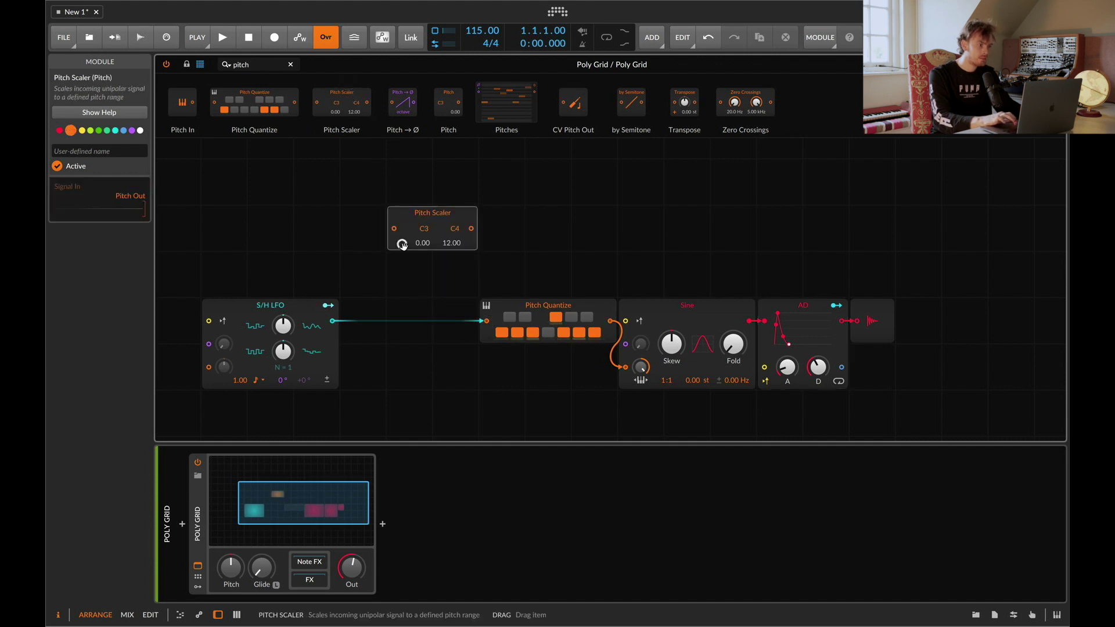
- Try to set the Pitch Scaler's high pitch to C6 and undo the change
{"action": "left_click", "coordinate": [456, 227]}
{"action": "key", "text": "Return"}
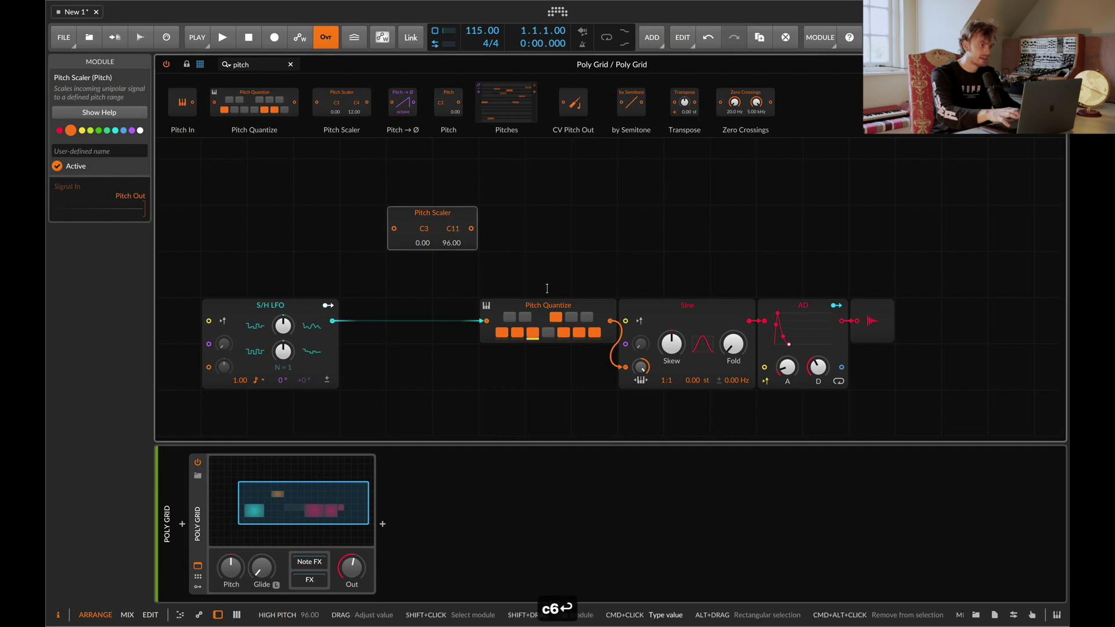
{"action": "key", "text": "super+z"}
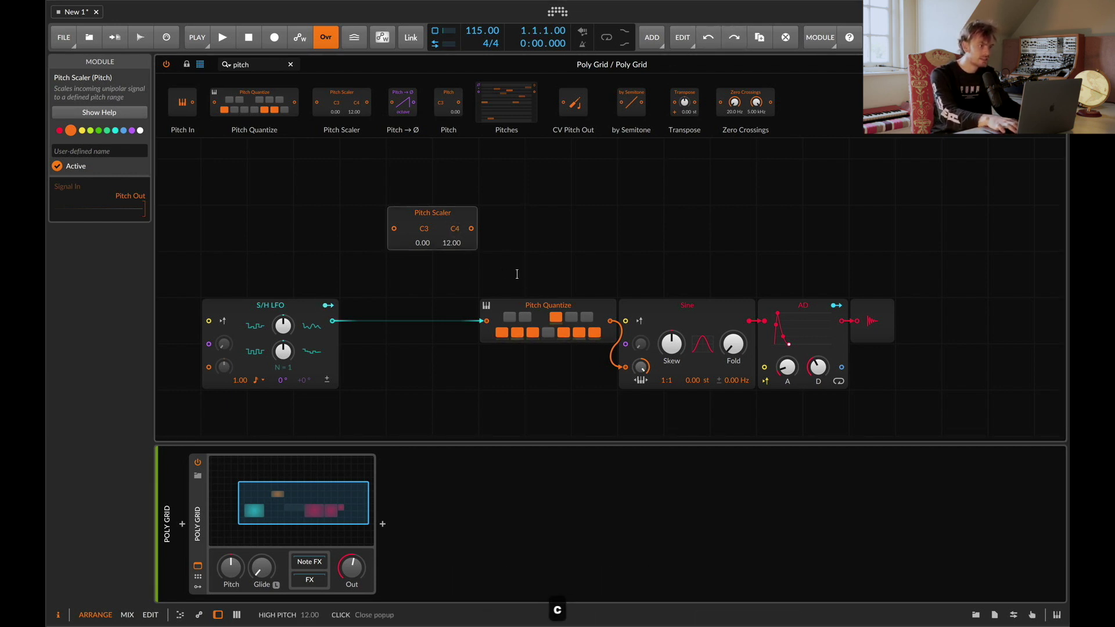
- Try C0 and C1 as the Pitch Scaler's high pitch, and delete the module
{"action": "type", "text": "-1"}
{"action": "key", "text": "Return"}
{"action": "type", "text": "c"}
{"action": "key", "text": "BackSpace"}
{"action": "type", "text": "5"}
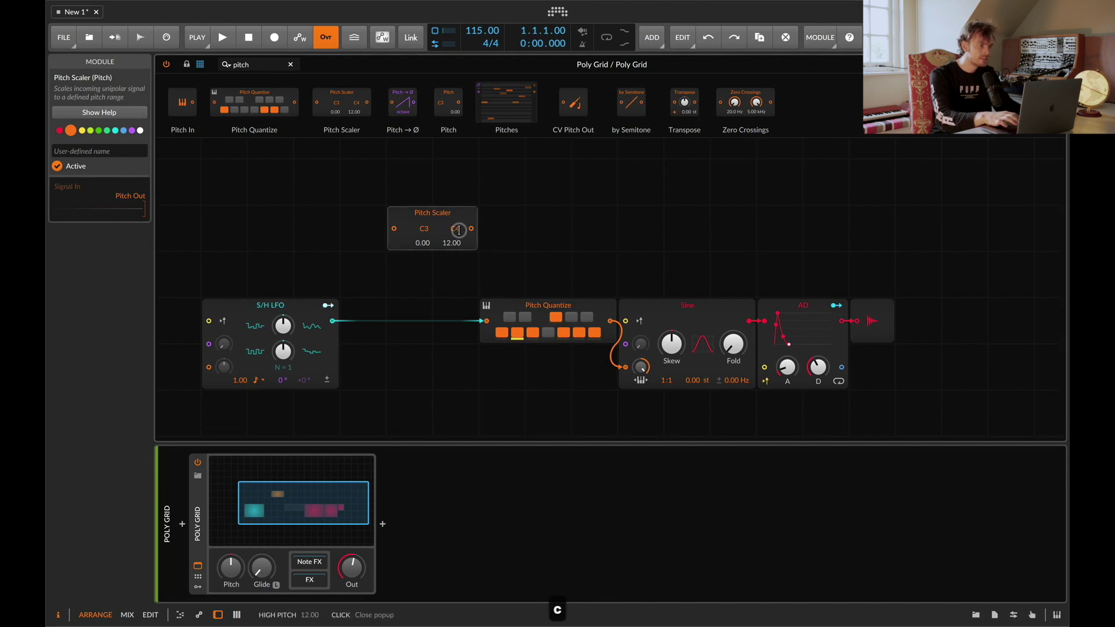
{"action": "key", "text": "BackSpace"}
{"action": "type", "text": "c5"}
{"action": "key", "text": "Return"}
{"action": "type", "text": "c6"}
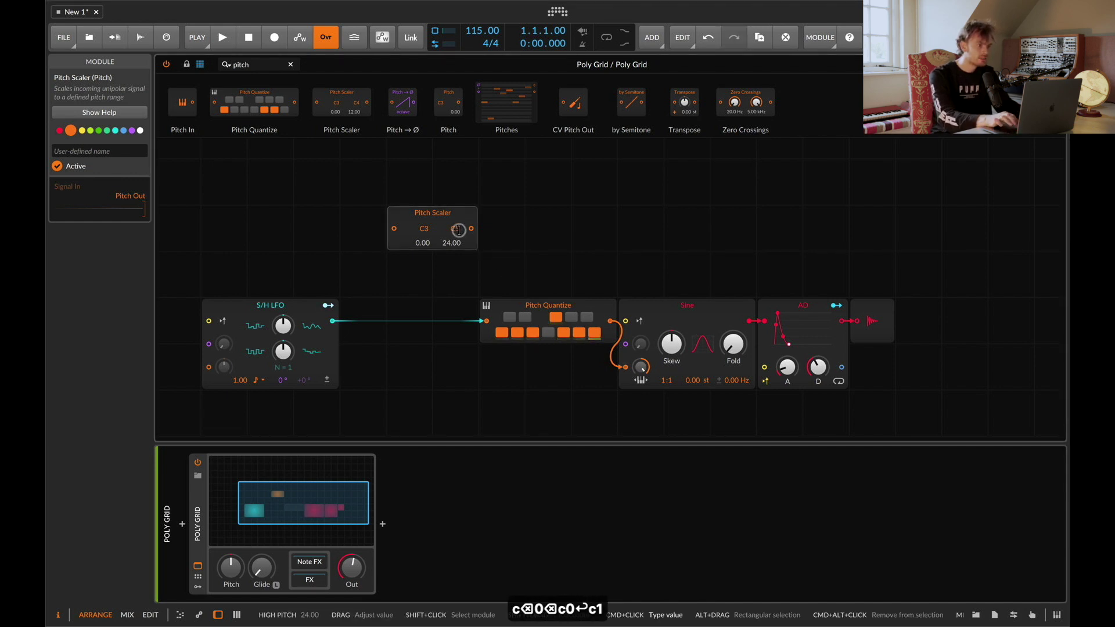
{"action": "key", "text": "Return"}
{"action": "key", "text": "BackSpace"}
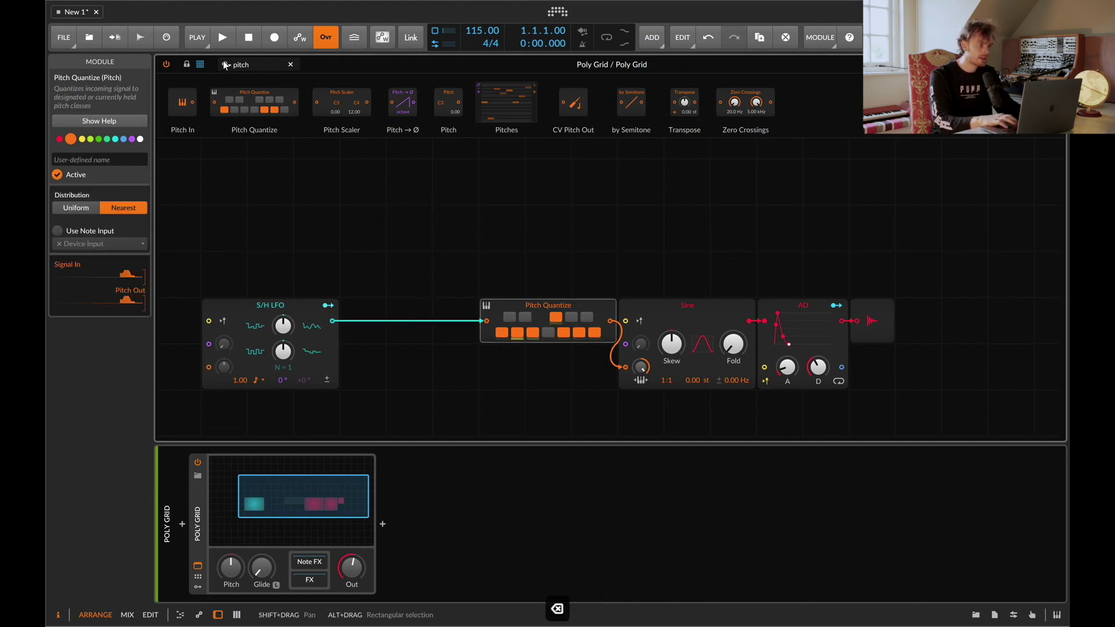
- Insert an Attenuate module on the cable directly after the S/H LFO and set it to 0 %
{"action": "key", "text": "super+a"}
{"action": "type", "text": "att"}
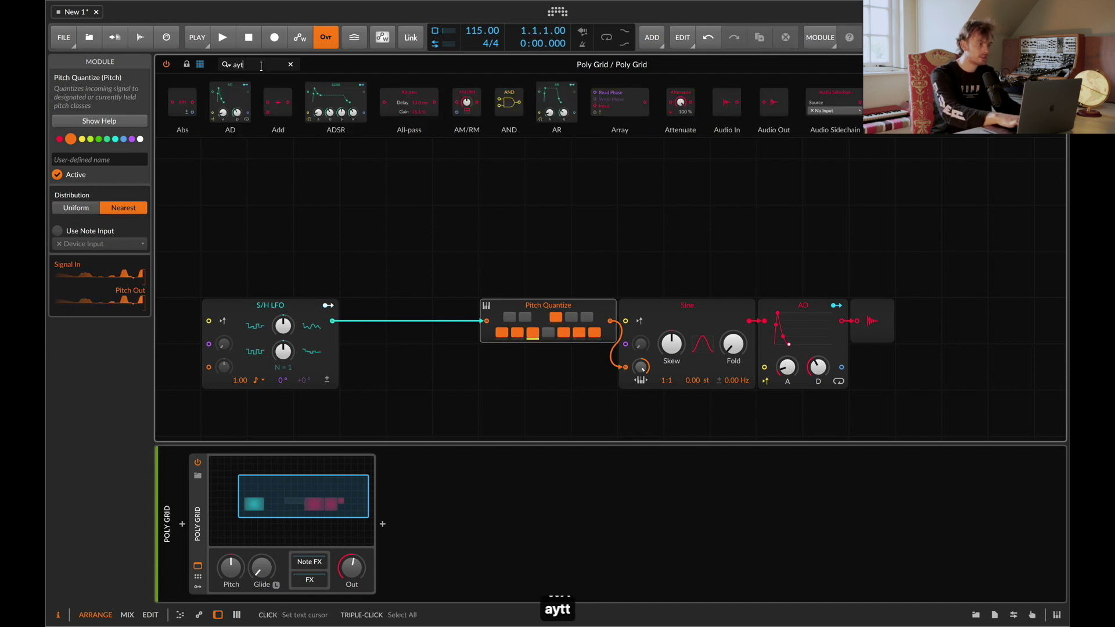
{"action": "key", "text": "BackSpace"}
{"action": "key", "text": "BackSpace"}
{"action": "type", "text": "tt"}
{"action": "left_click_drag", "start_coordinate": [185, 102], "coordinate": [365, 360]}
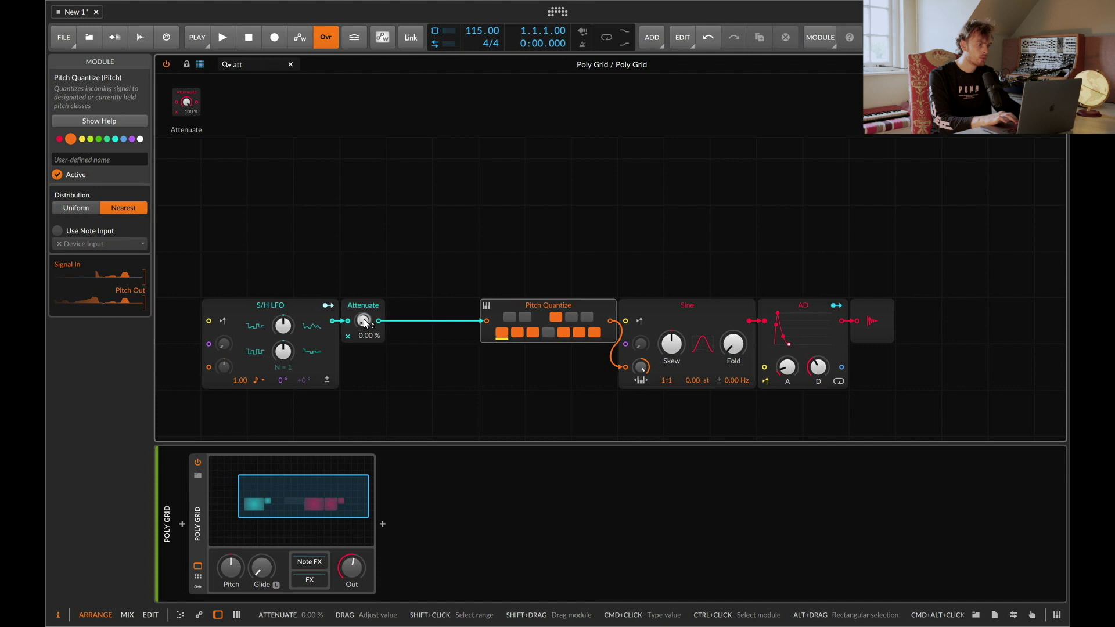
- Deactivate the AD envelope so the Sine oscillator sounds continuously
{"action": "left_click", "coordinate": [801, 331]}
{"action": "key", "text": "0"}
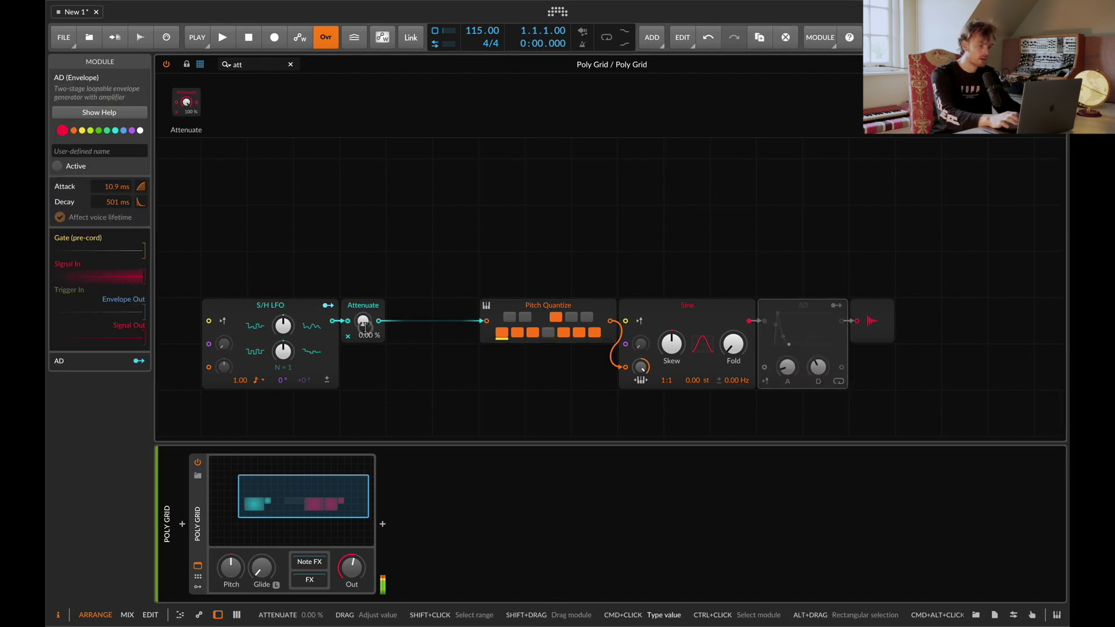
- Raise the Attenuate module to 10 %, then 20 %, and move it and the S/H LFO up against the Pitch Quantize module
{"action": "key", "text": "Return"}
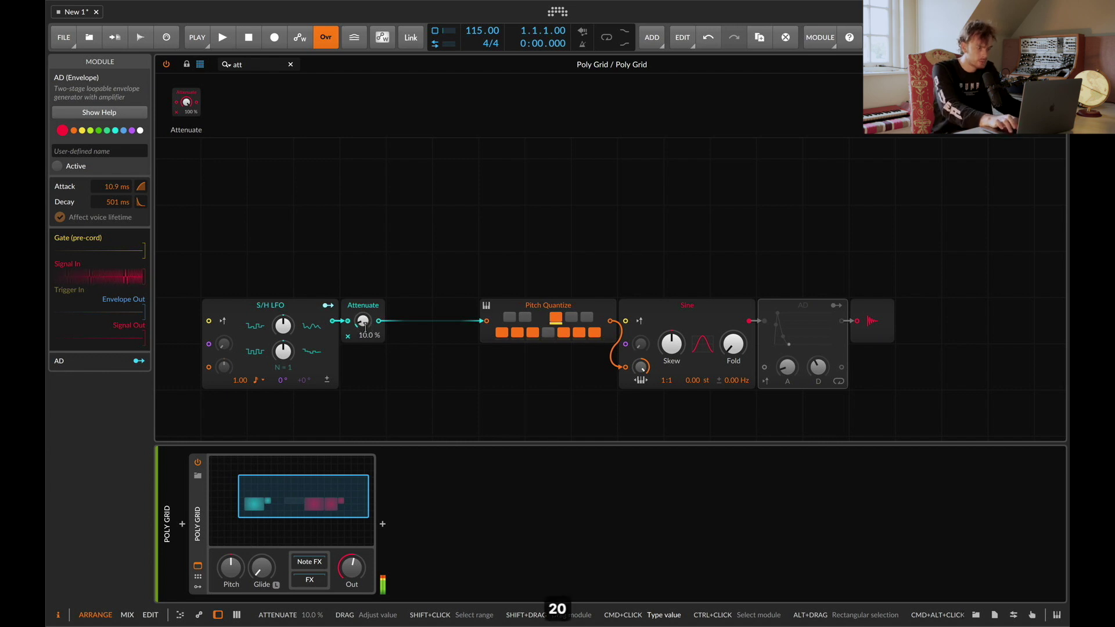
{"action": "key", "text": "Return"}
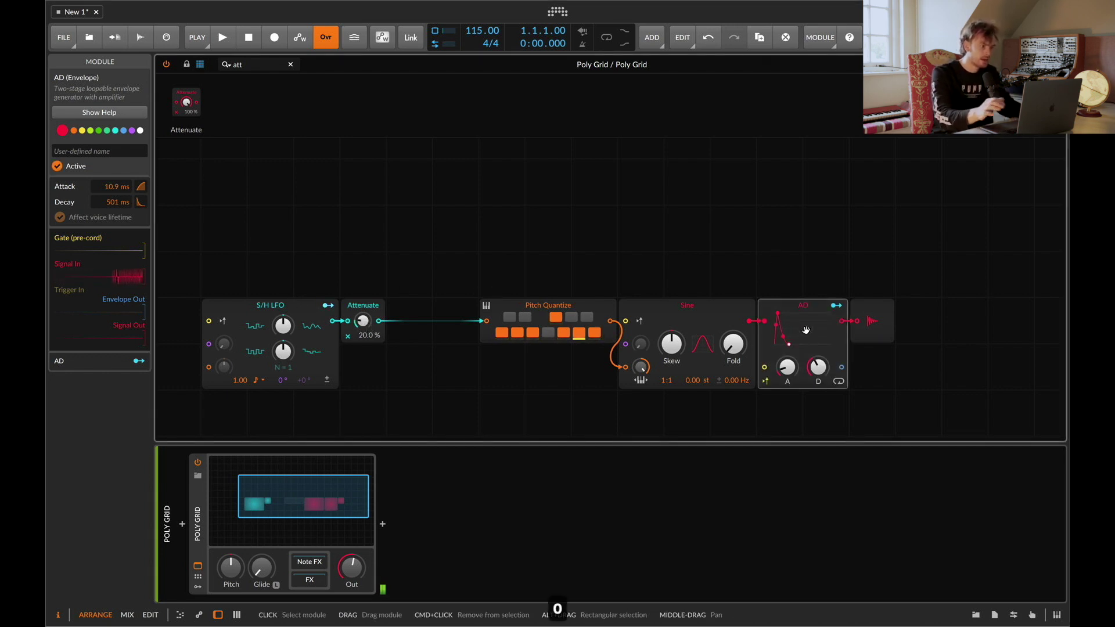
{"action": "left_click_drag", "start_coordinate": [365, 303], "coordinate": [483, 305]}
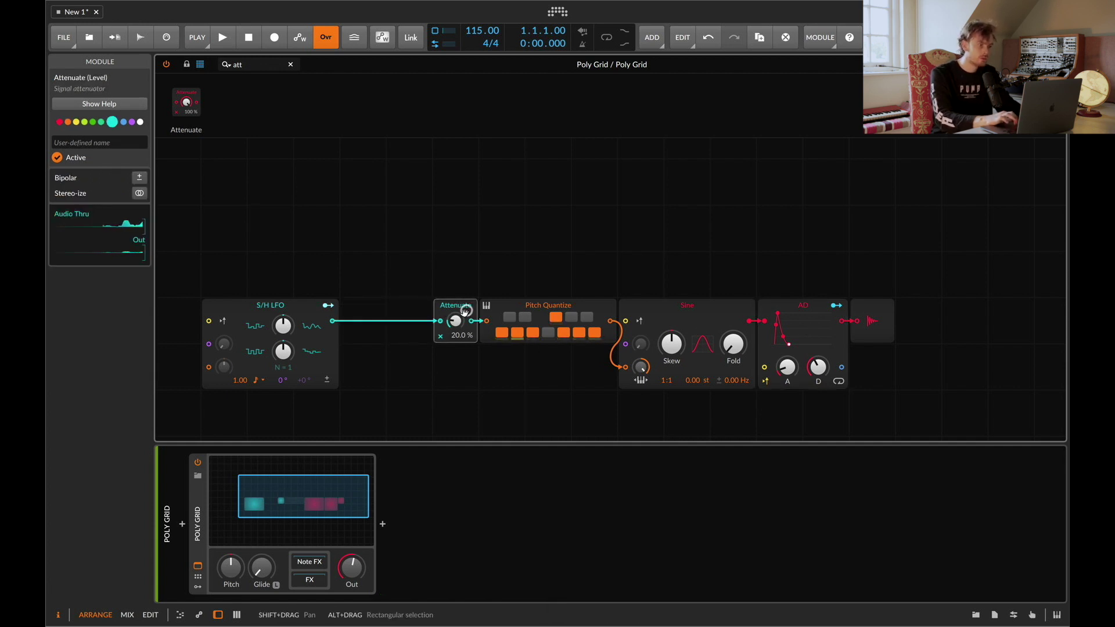
{"action": "left_click_drag", "start_coordinate": [256, 306], "coordinate": [348, 307]}
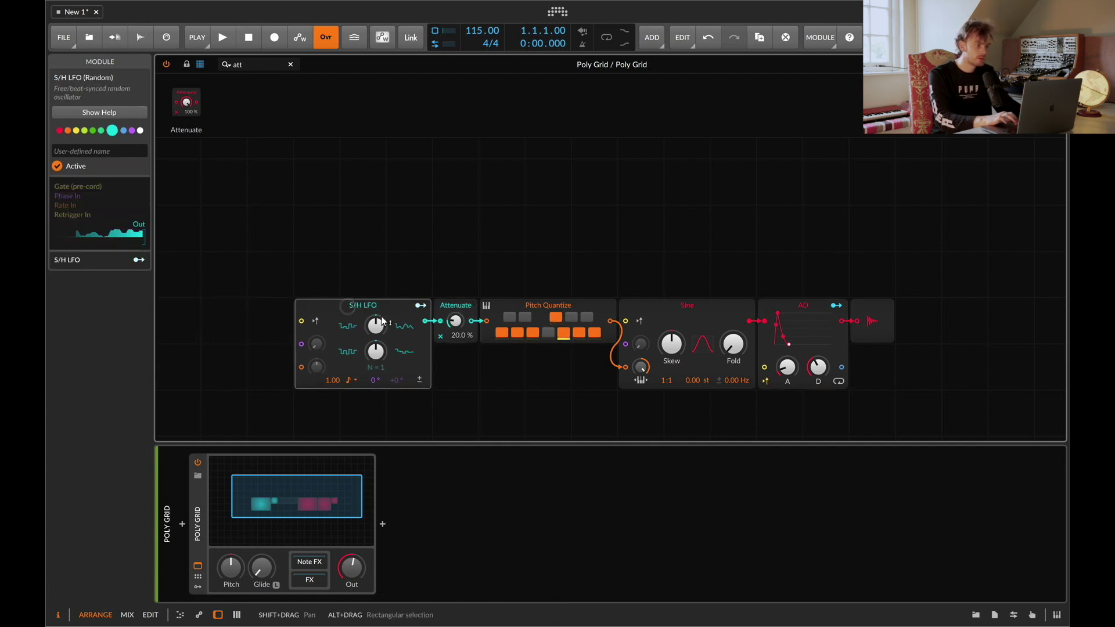
- Deactivate the AD envelope and set the S/H LFO's smoothing to minimum, feedback to -100 % and epoch to N = 4
{"action": "left_click", "coordinate": [772, 359]}
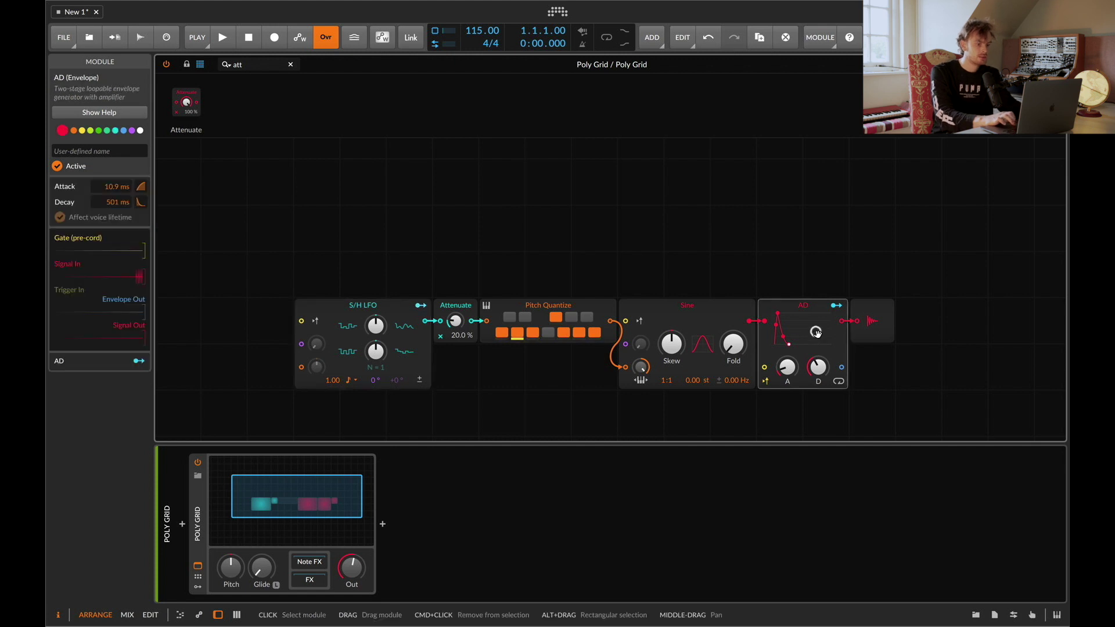
{"action": "key", "text": "alt+a"}
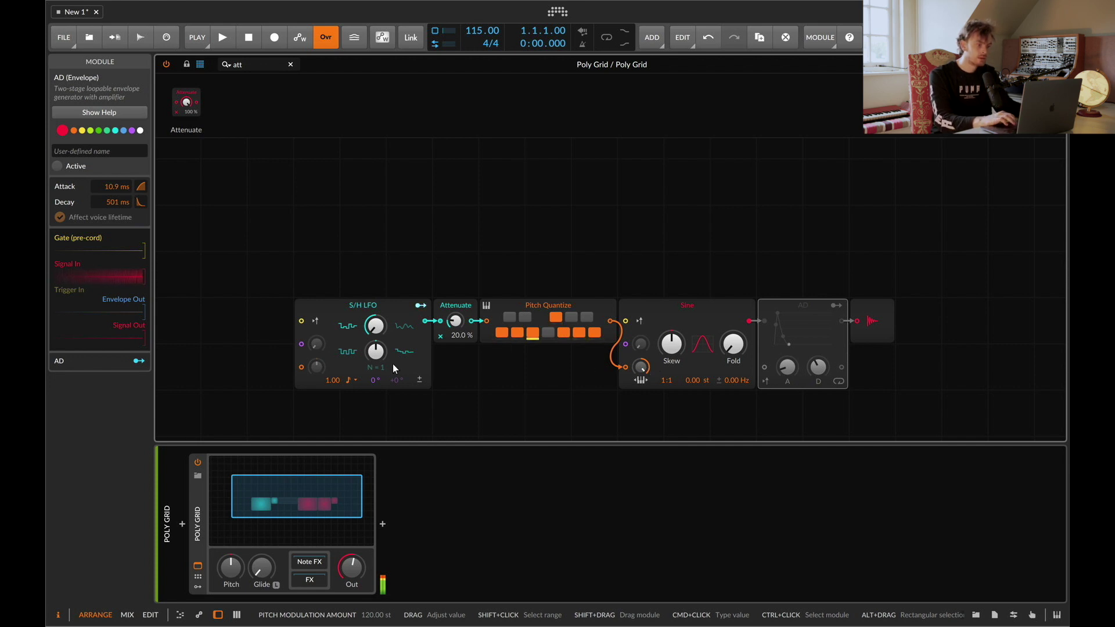
{"action": "left_click", "coordinate": [418, 338]}
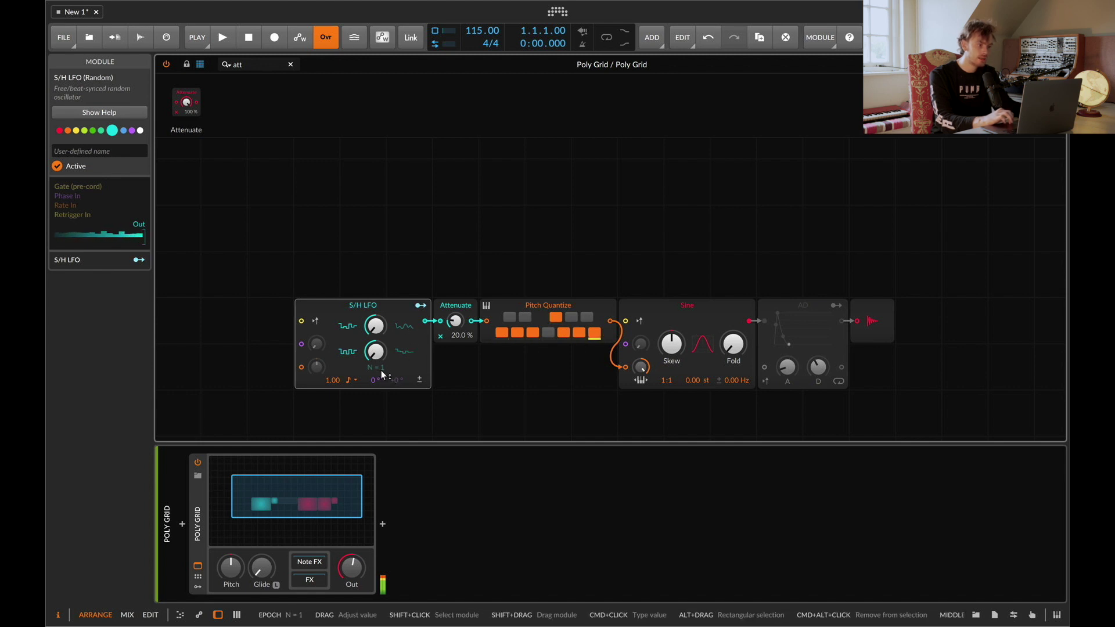
{"action": "left_click_drag", "start_coordinate": [383, 374], "coordinate": [382, 367]}
{"action": "key", "text": "F1"}
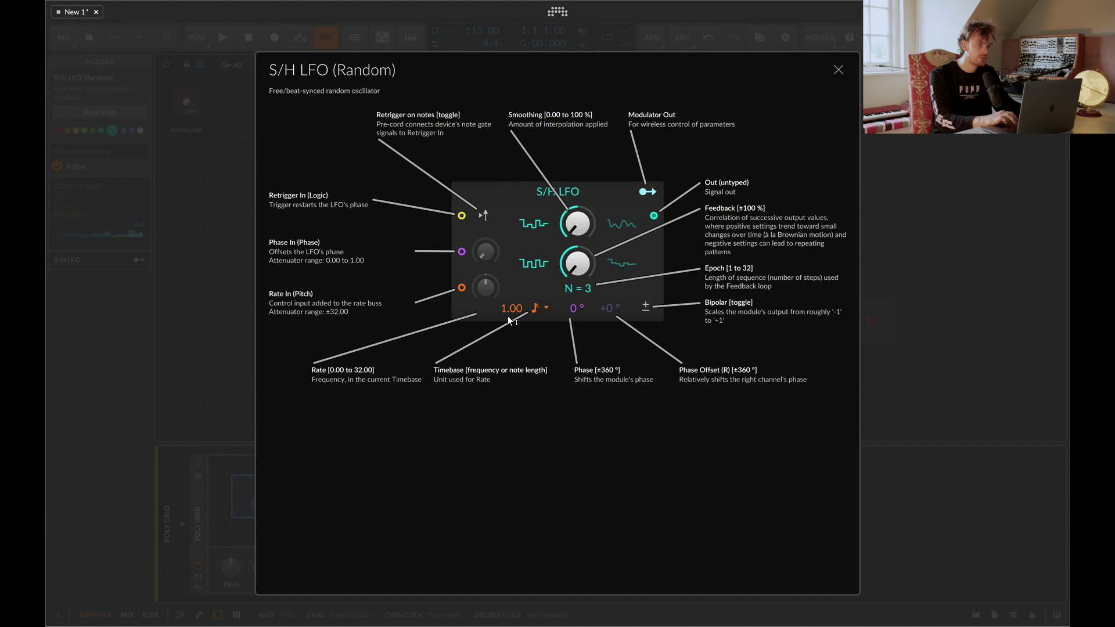
{"action": "key", "text": "F1"}
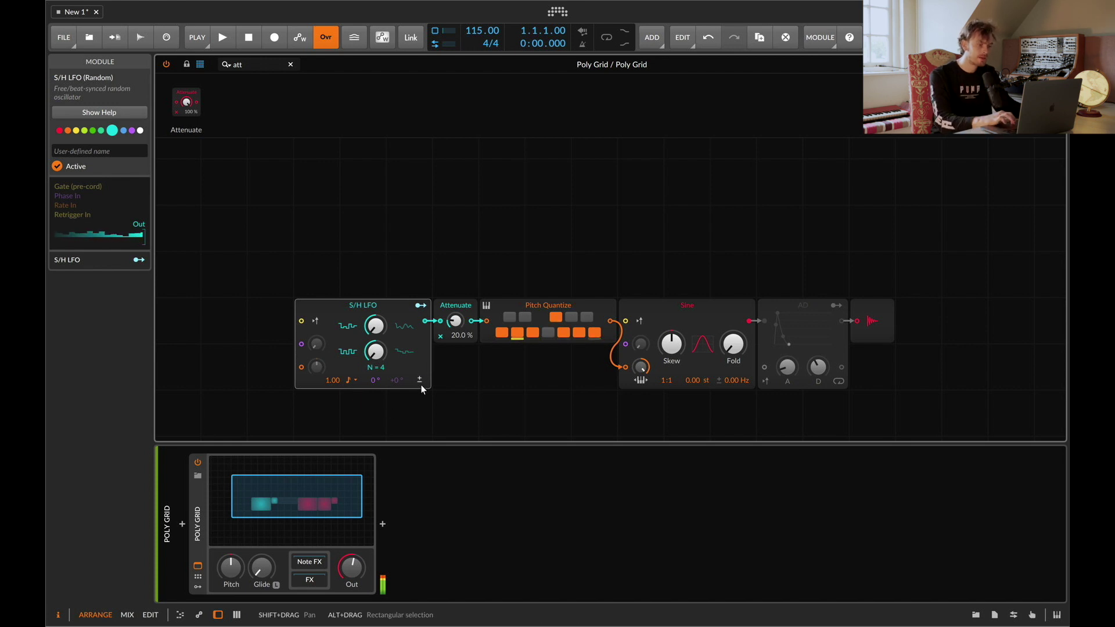
- Reactivate the AD envelope briefly and deactivate it again
{"action": "left_click", "coordinate": [824, 330]}
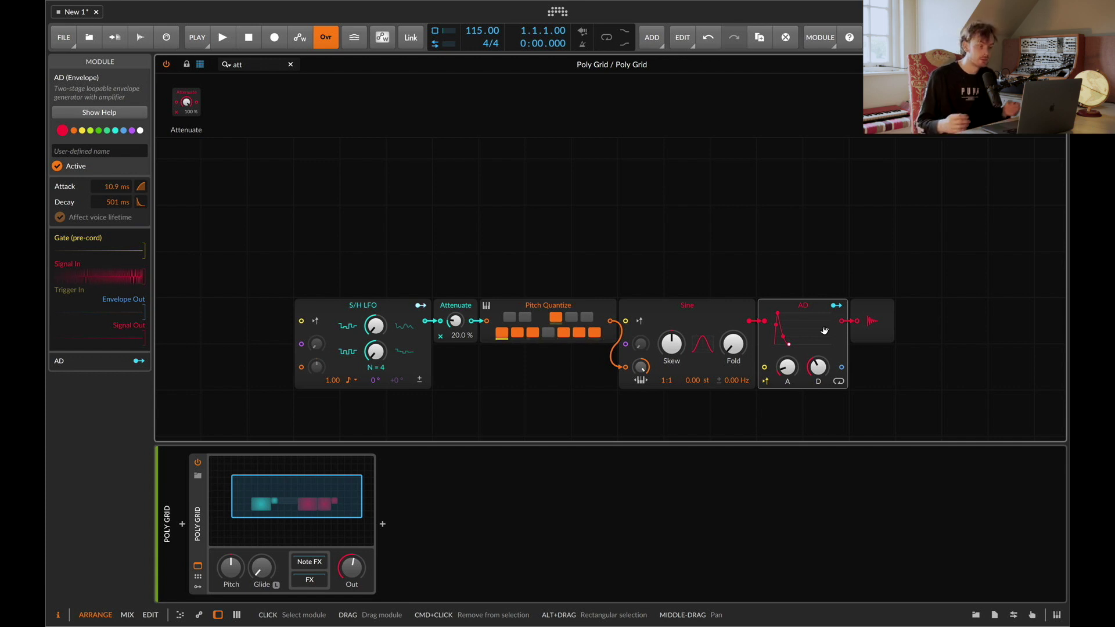
{"action": "left_click", "coordinate": [371, 305]}
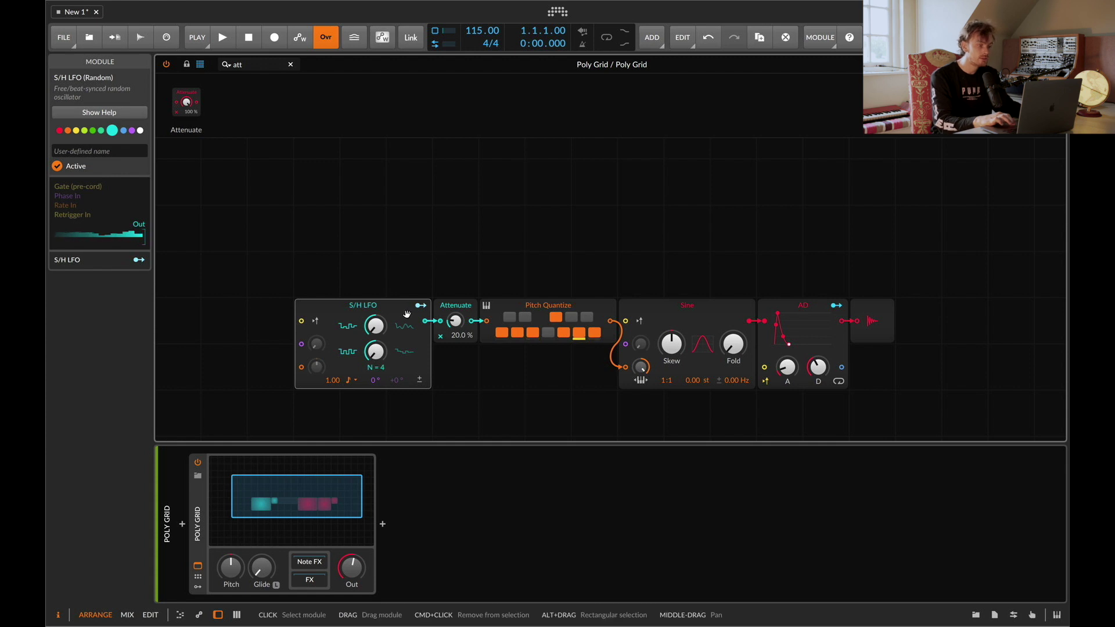
{"action": "left_click", "coordinate": [796, 300]}
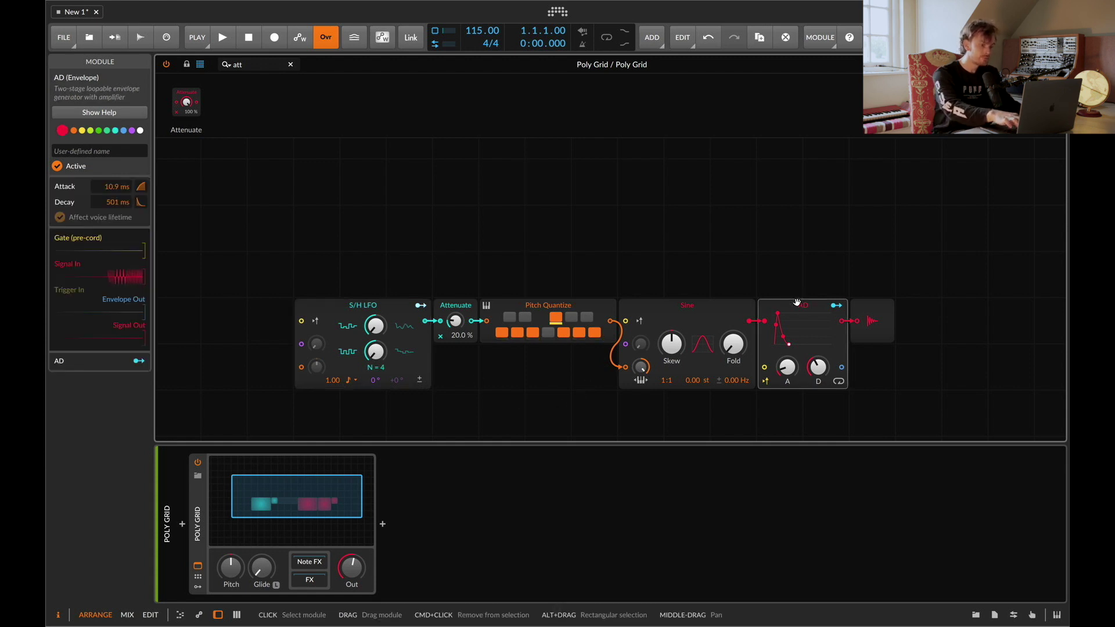
{"action": "left_click", "coordinate": [797, 302]}
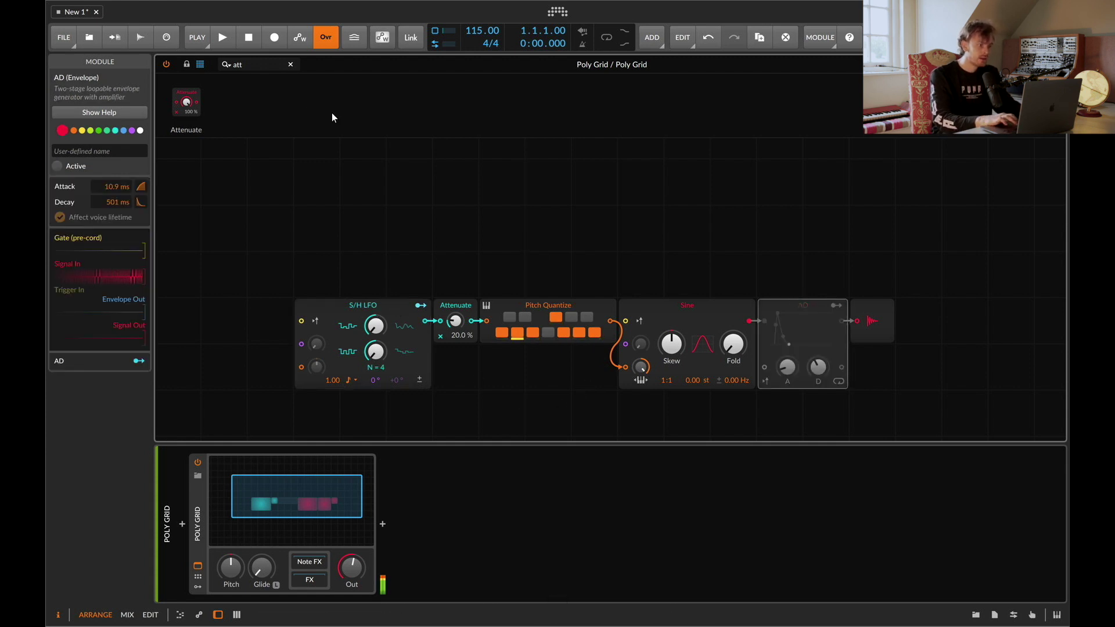
- Add a widened Oscilloscope above the module row, feed the S/H LFO output into its first signal input and set its mode to Fast
{"action": "type", "text": "osc"}
{"action": "left_click_drag", "start_coordinate": [180, 98], "coordinate": [408, 241]}
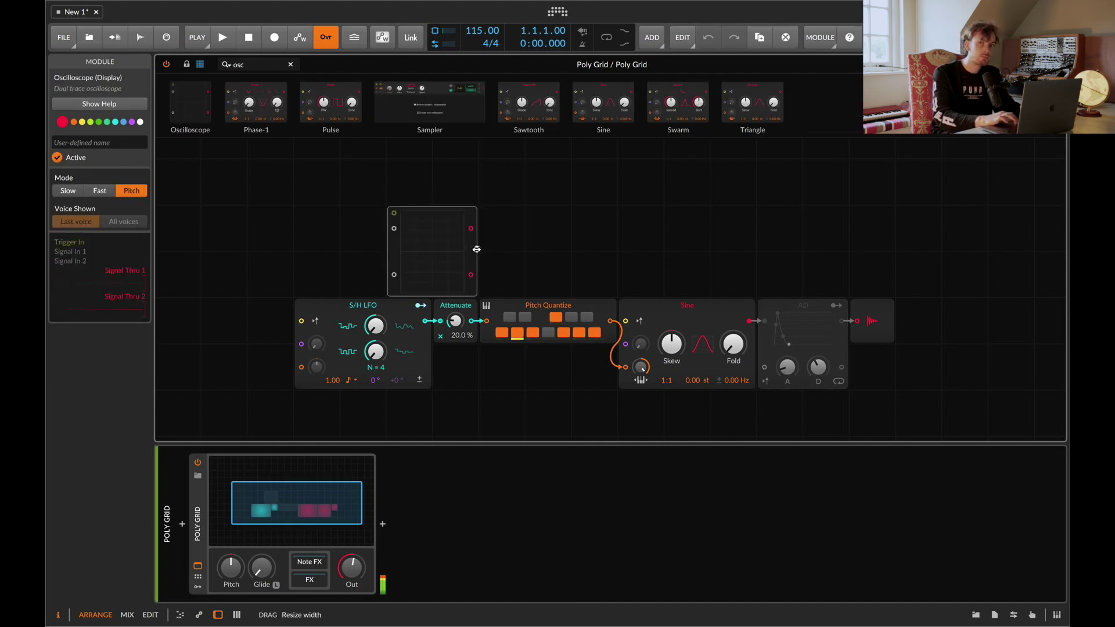
{"action": "left_click_drag", "start_coordinate": [474, 249], "coordinate": [723, 265]}
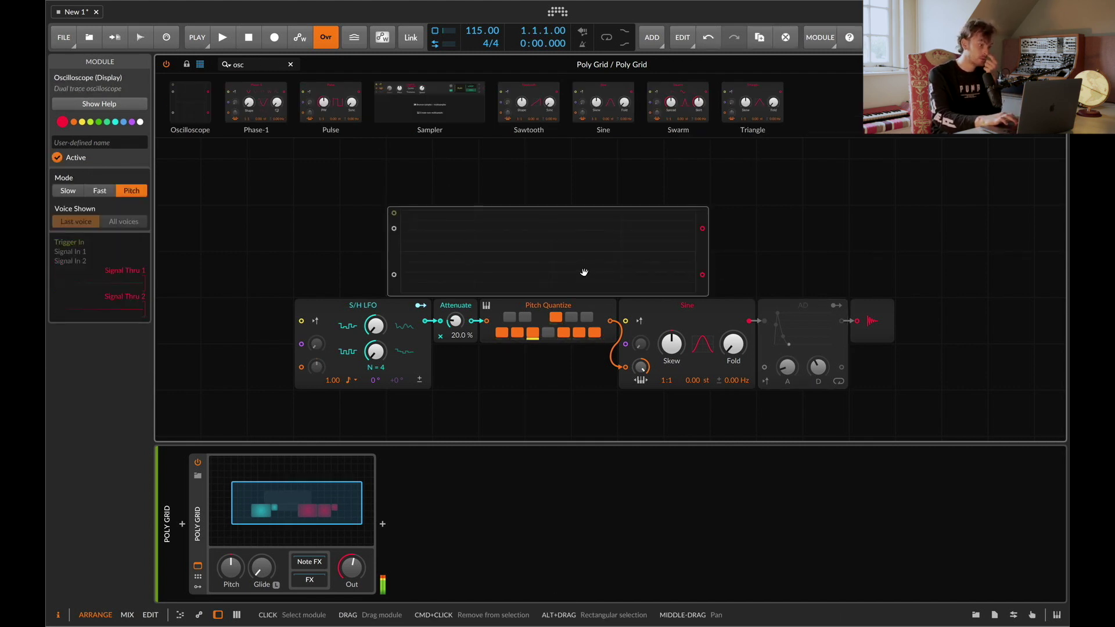
{"action": "left_click_drag", "start_coordinate": [584, 272], "coordinate": [620, 269]}
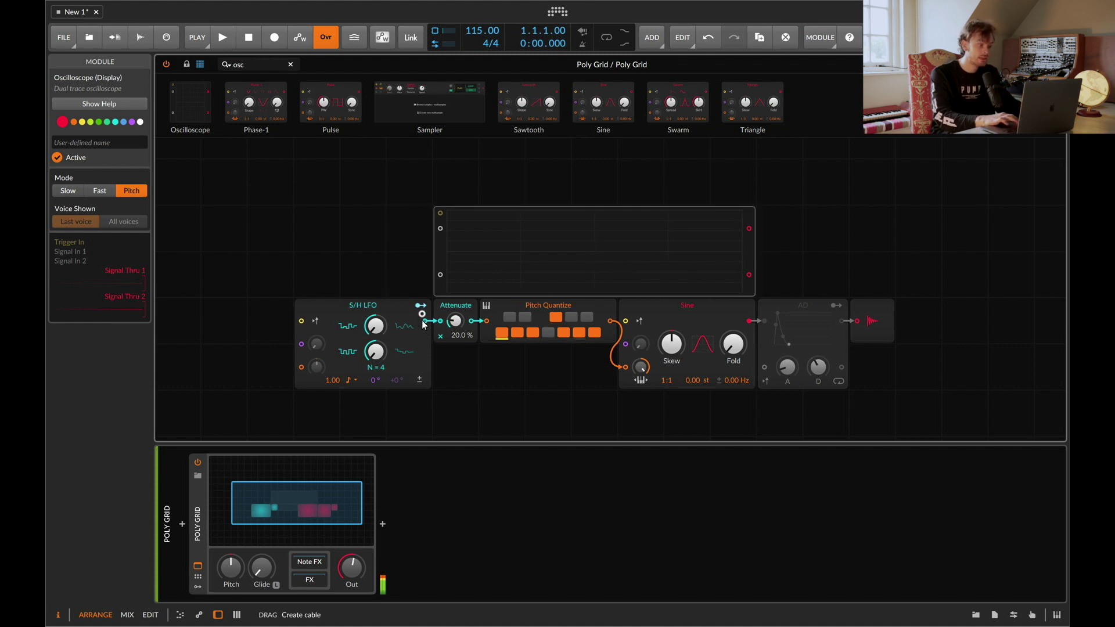
{"action": "left_click_drag", "start_coordinate": [436, 233], "coordinate": [440, 229]}
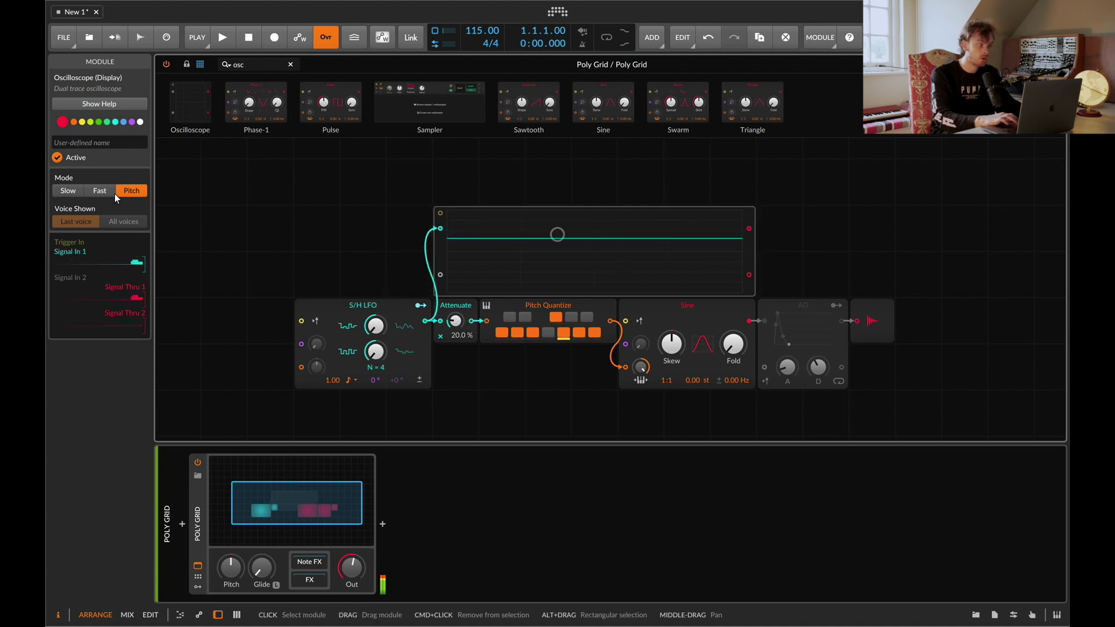
{"action": "left_click", "coordinate": [96, 194]}
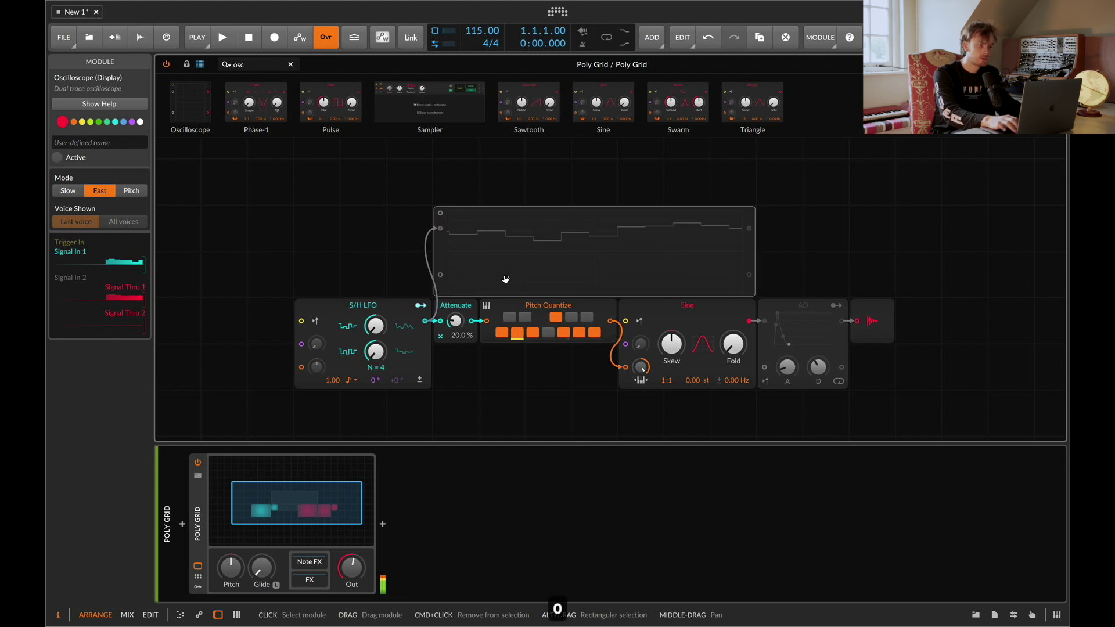
- Reactivate the AD envelope after the Sine oscillator
{"action": "left_click", "coordinate": [801, 322]}
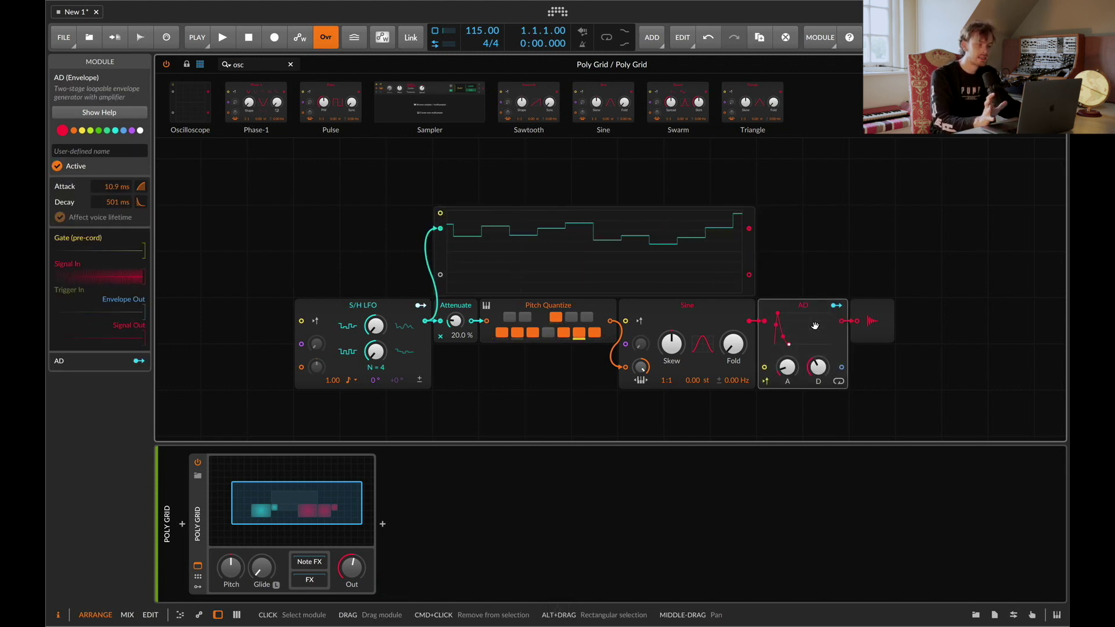
{"action": "scroll", "coordinate": [814, 325], "scroll_direction": "left", "scroll_amount": 3}
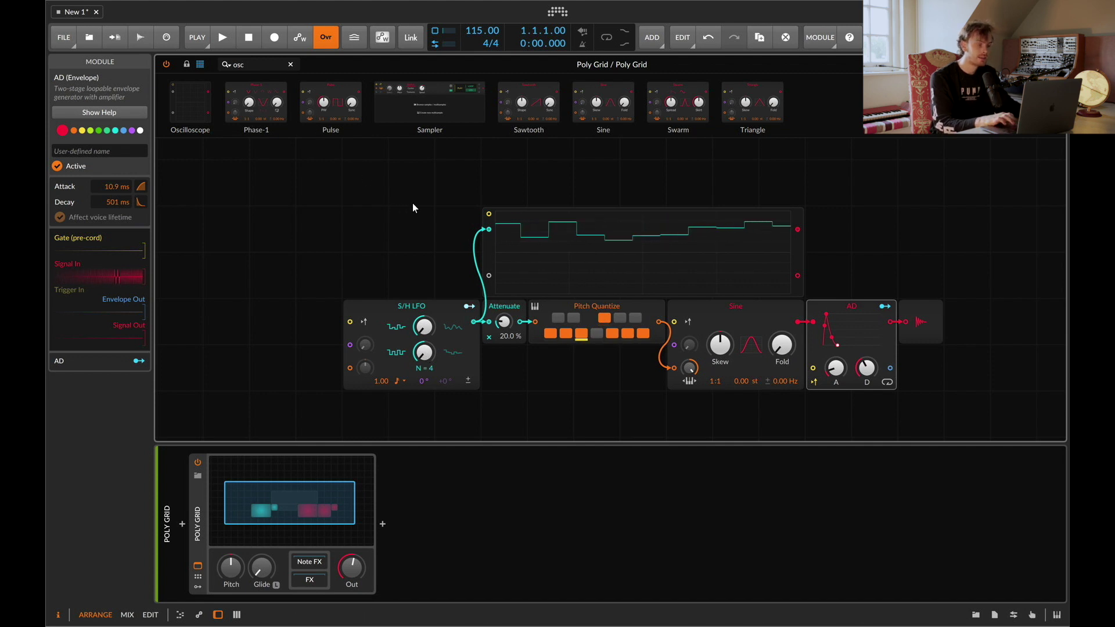
- Open the S/H LFO's help page, review its parameter descriptions and close it
{"action": "left_click", "coordinate": [414, 324]}
{"action": "key", "text": "Tab"}
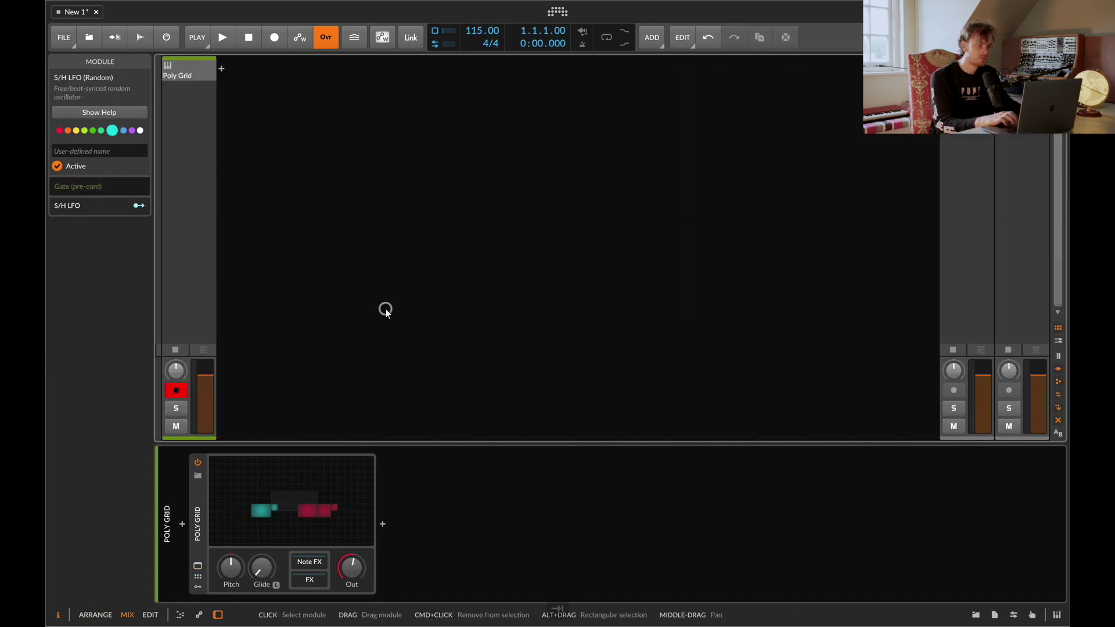
{"action": "key", "text": "Tab"}
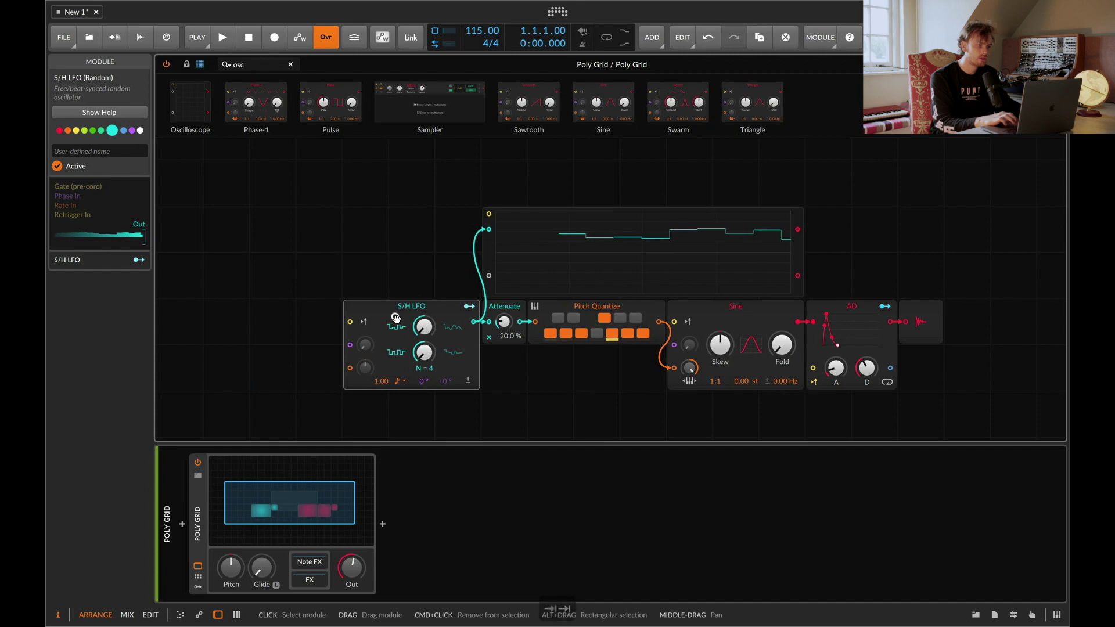
{"action": "key", "text": "section"}
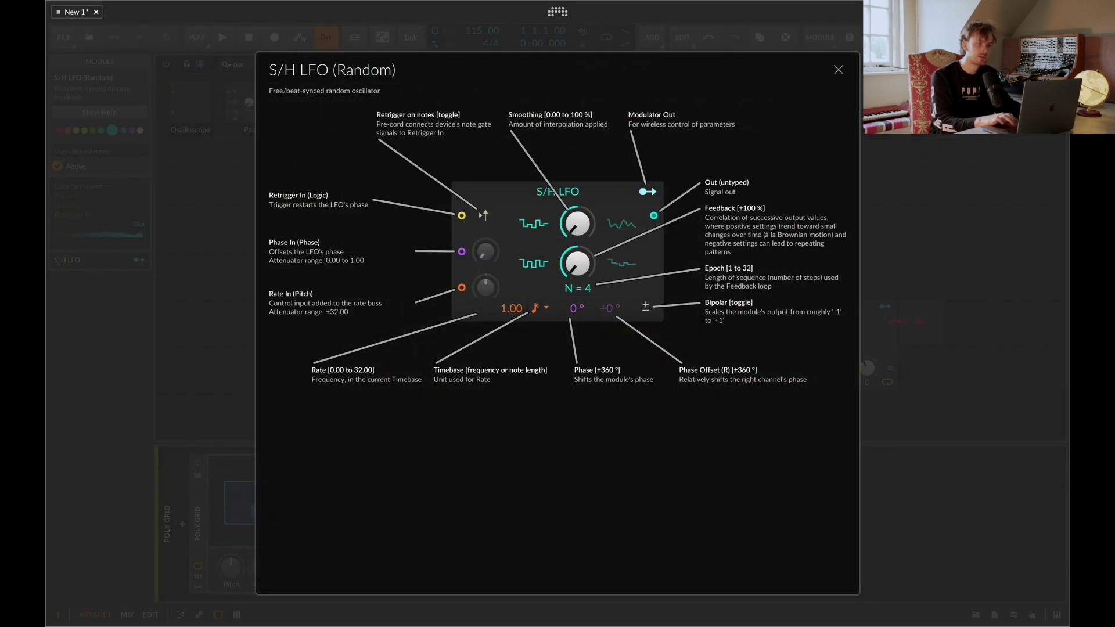
{"action": "left_click", "coordinate": [840, 68]}
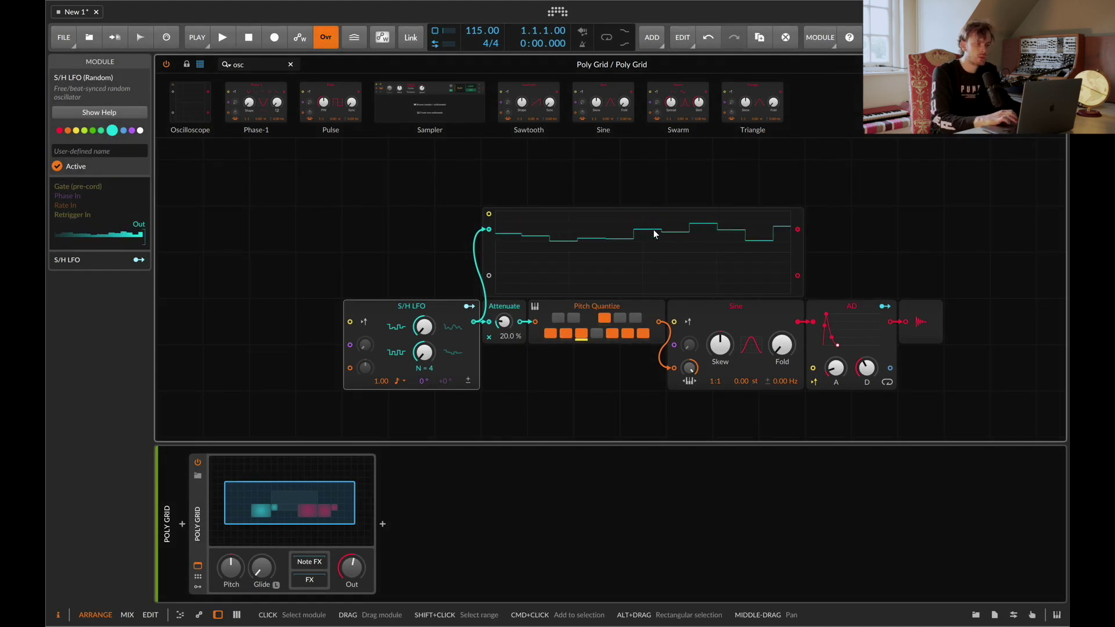
- Search the modules for "gate" and place a Gates sequencer directly before the S/H LFO
{"action": "triple_click", "coordinate": [262, 65]}
{"action": "type", "text": "gate"}
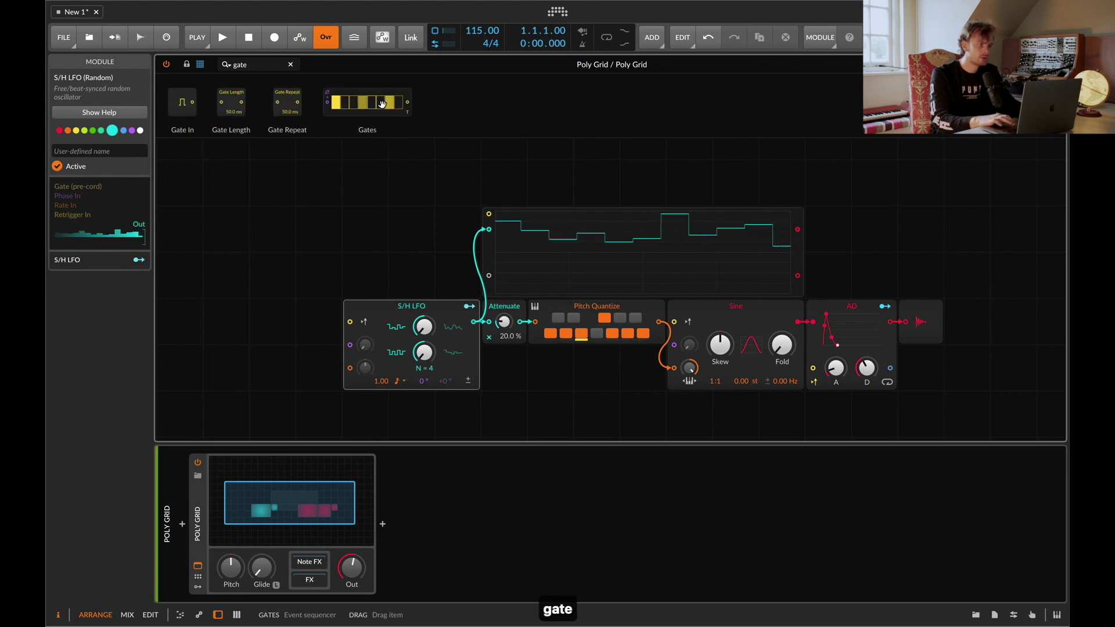
{"action": "left_click_drag", "start_coordinate": [367, 102], "coordinate": [272, 321]}
- Deactivate the AD envelope and connect the Gates output to the S/H LFO's retrigger input
{"action": "left_click", "coordinate": [882, 312]}
{"action": "key", "text": "0"}
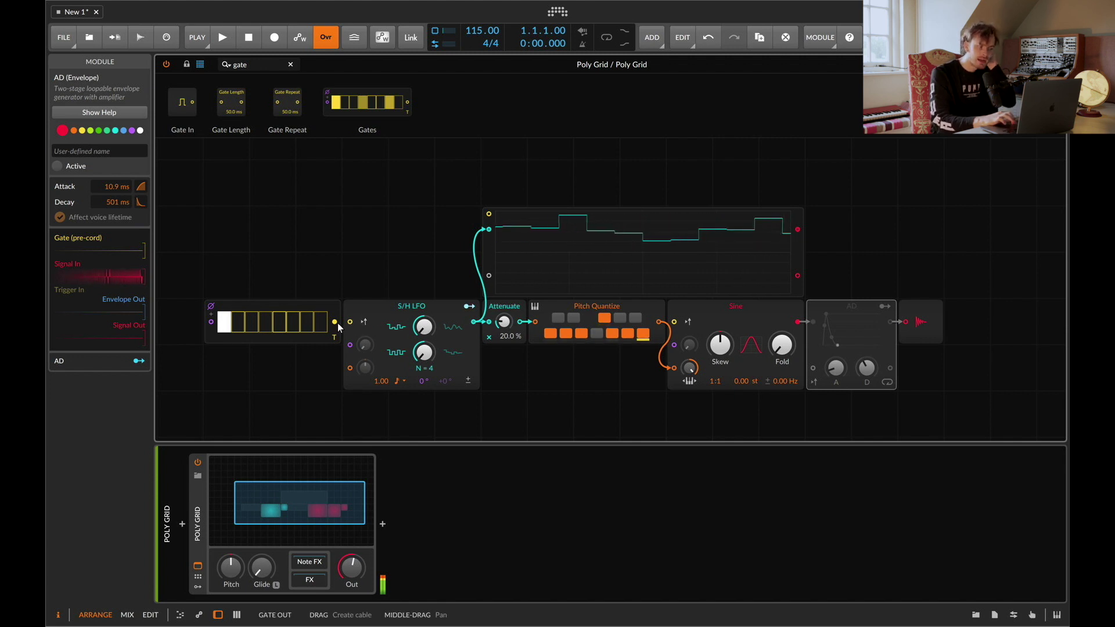
{"action": "left_click_drag", "start_coordinate": [336, 322], "coordinate": [352, 322]}
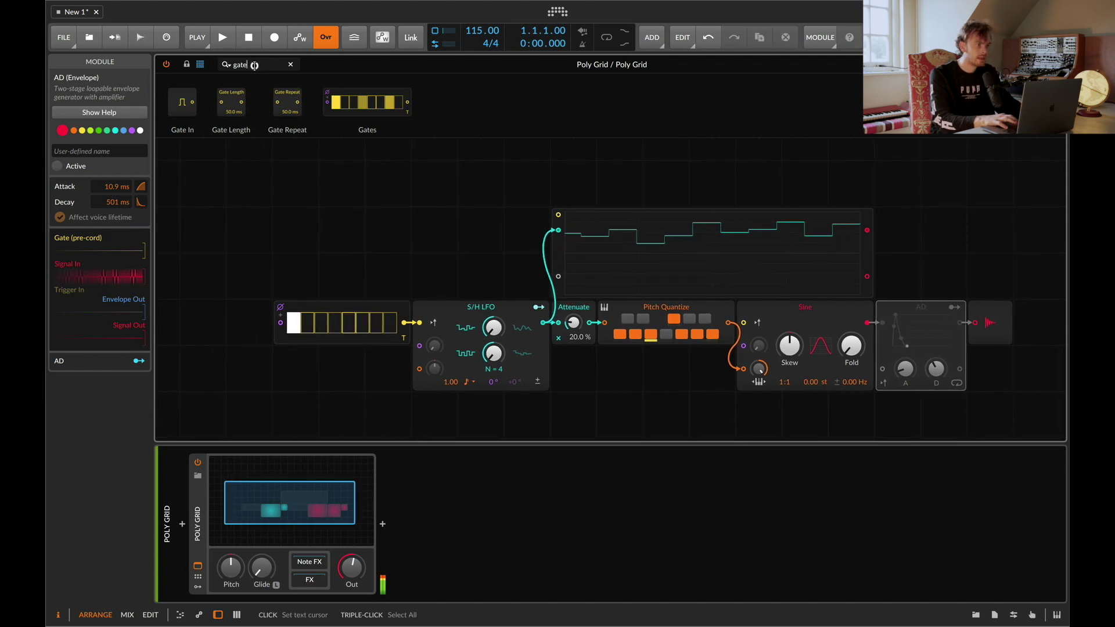
- Start transport playback so the Gates sequencer runs and retriggers the S/H LFO
{"action": "left_click", "coordinate": [275, 174]}
{"action": "key", "text": "space"}
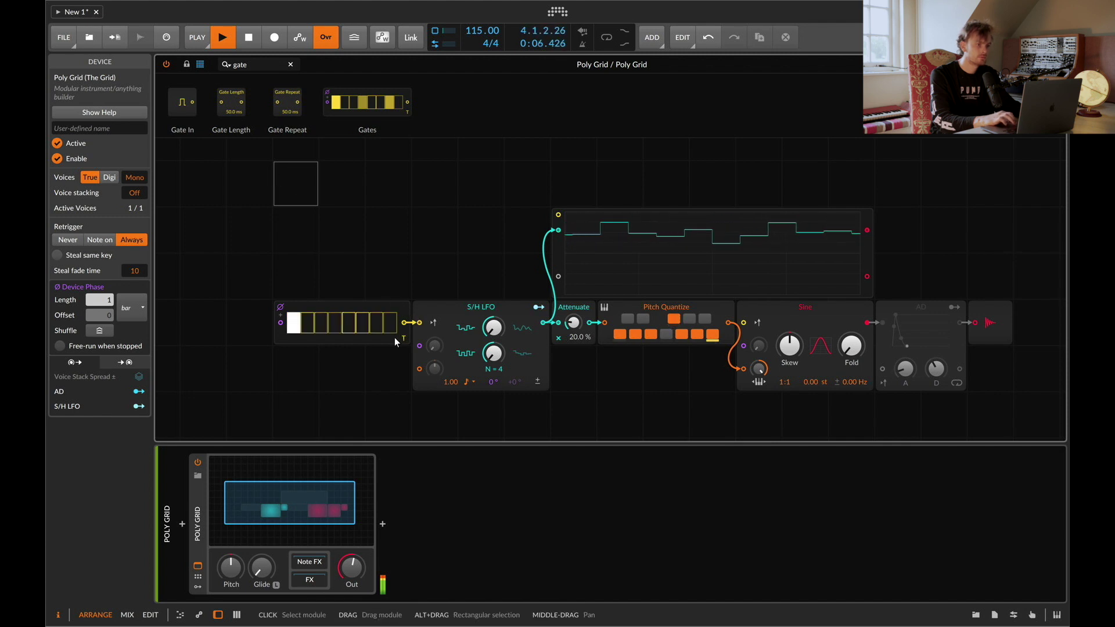
{"action": "left_click", "coordinate": [365, 310]}
{"action": "left_click", "coordinate": [240, 472]}
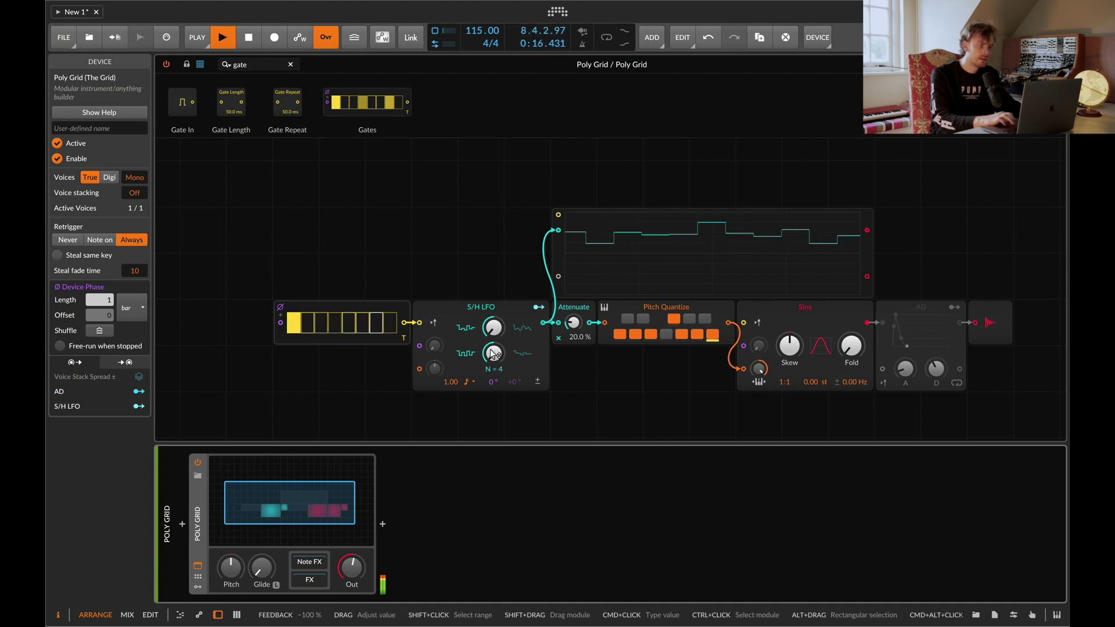
- Raise the S/H LFO's feedback gradually through -61.8 %, -46.7 % and -39.6 % to a high positive amount
{"action": "left_click_drag", "start_coordinate": [492, 355], "coordinate": [492, 355]}
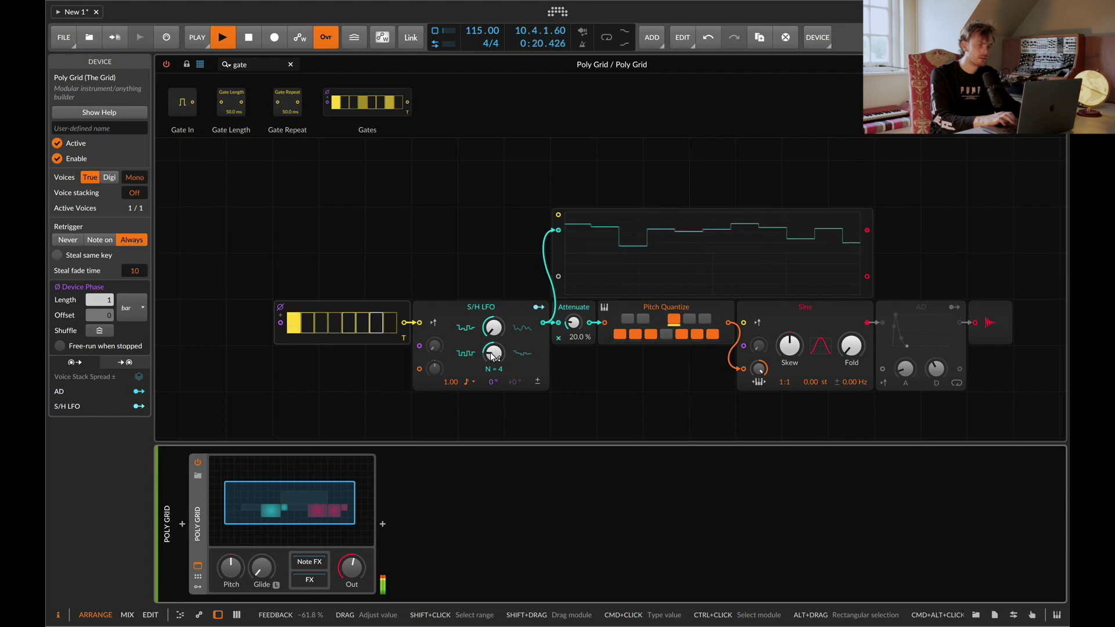
{"action": "scroll", "coordinate": [492, 353], "scroll_direction": "up", "scroll_amount": 3}
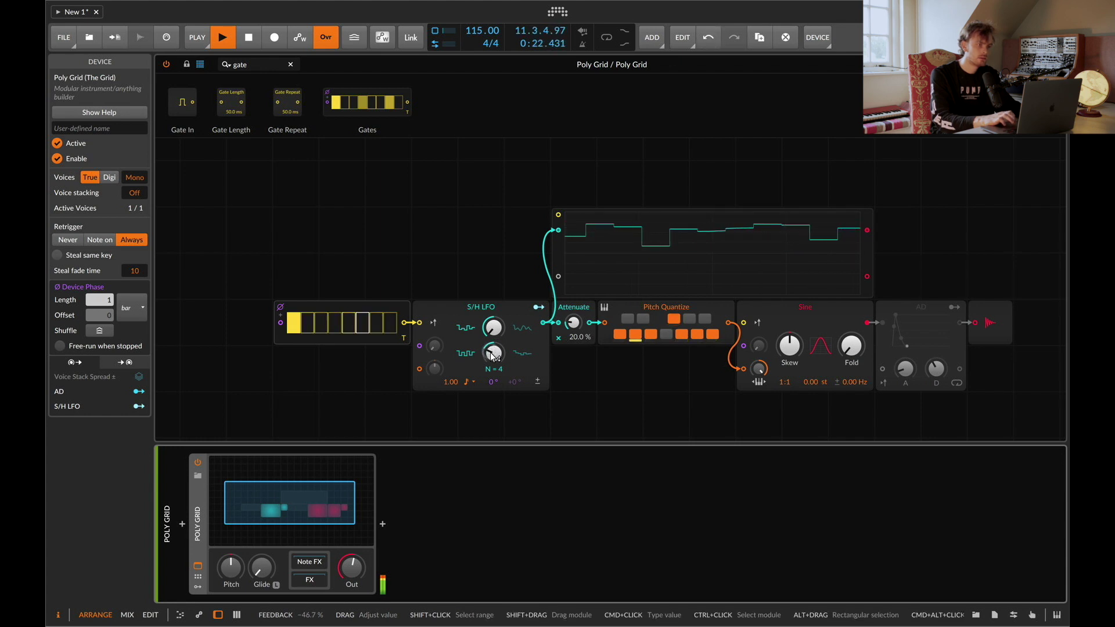
{"action": "scroll", "coordinate": [493, 355], "scroll_direction": "up", "scroll_amount": 2}
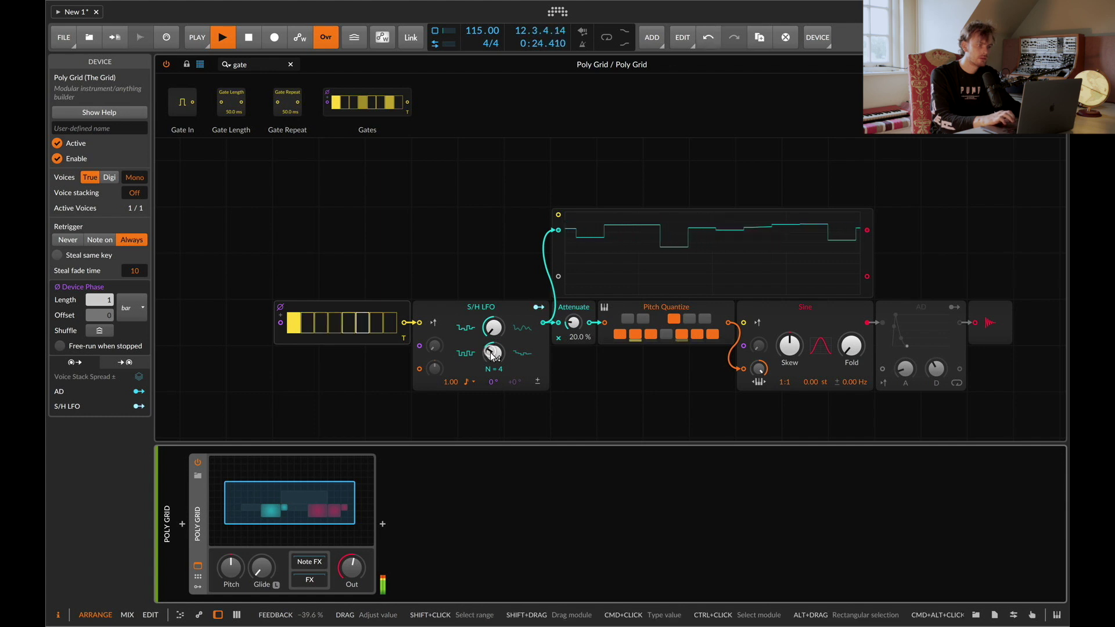
{"action": "left_click_drag", "start_coordinate": [493, 356], "coordinate": [492, 356]}
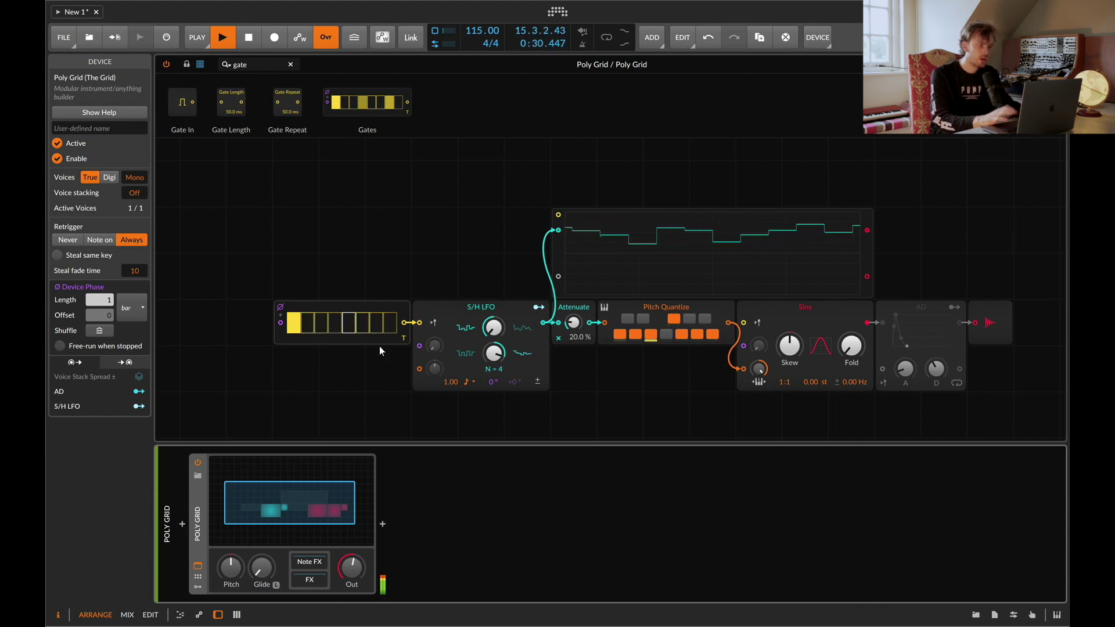
{"action": "left_click", "coordinate": [343, 338]}
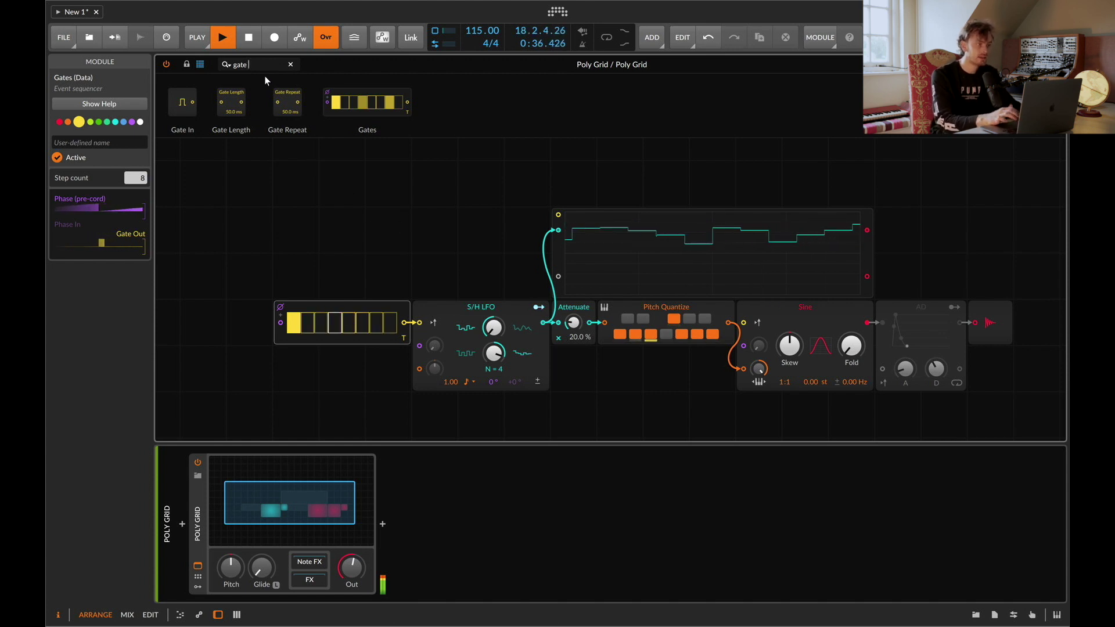
{"action": "key", "text": "super+a"}
{"action": "left_click", "coordinate": [471, 384]}
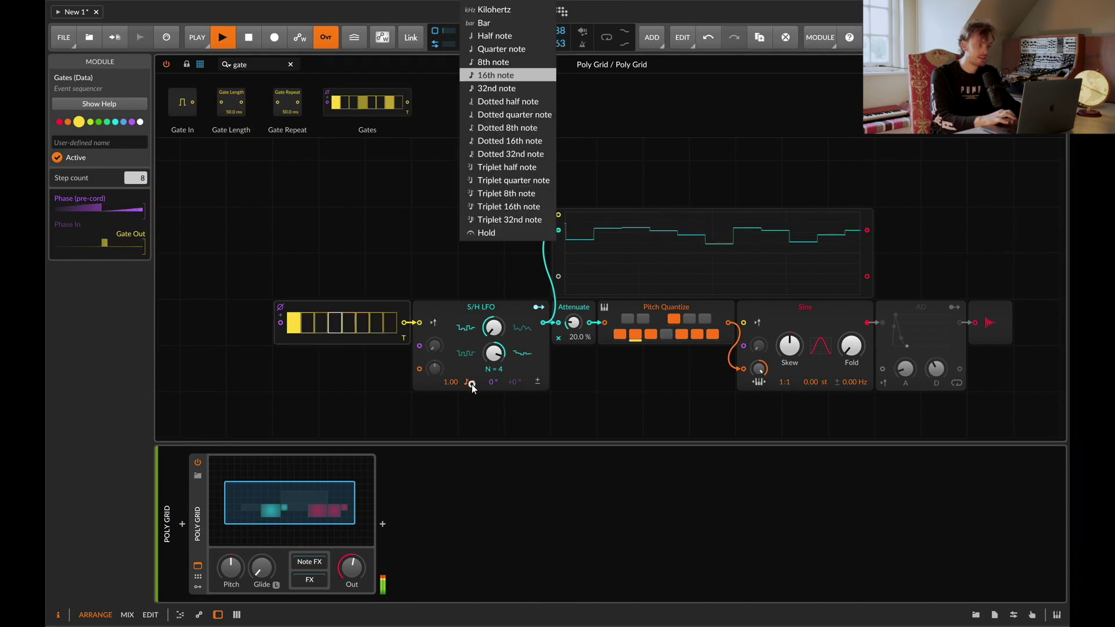
{"action": "left_click", "coordinate": [317, 295]}
- Search the modules for "phas" and place a Phase In module ahead of the Gates sequencer, leaving a gap between them
{"action": "left_click", "coordinate": [266, 65]}
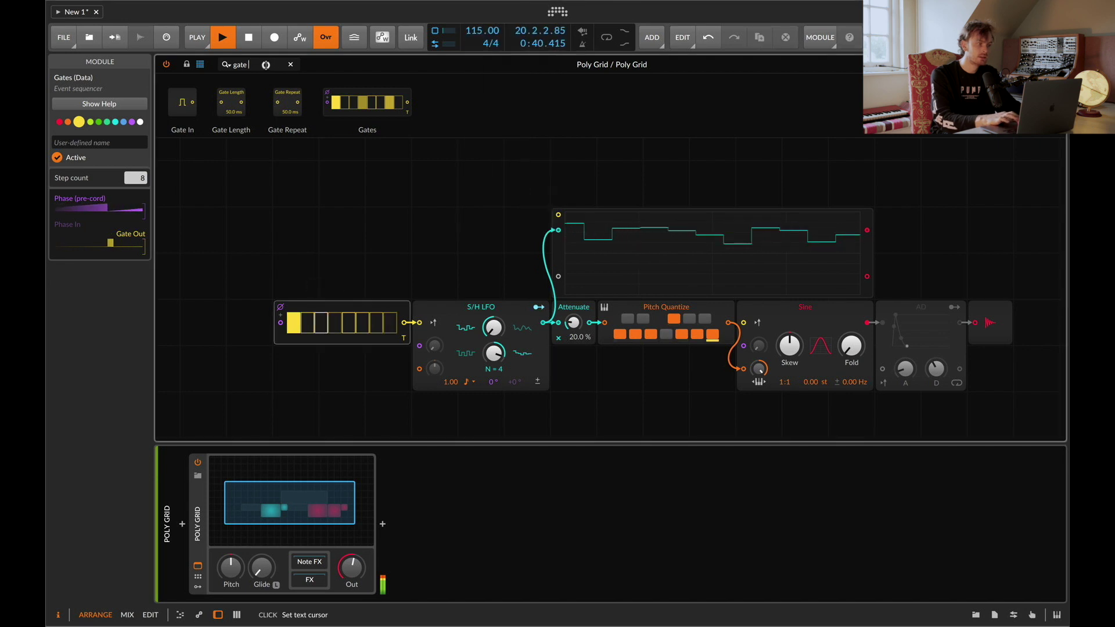
{"action": "key", "text": "super+a"}
{"action": "type", "text": "phas"}
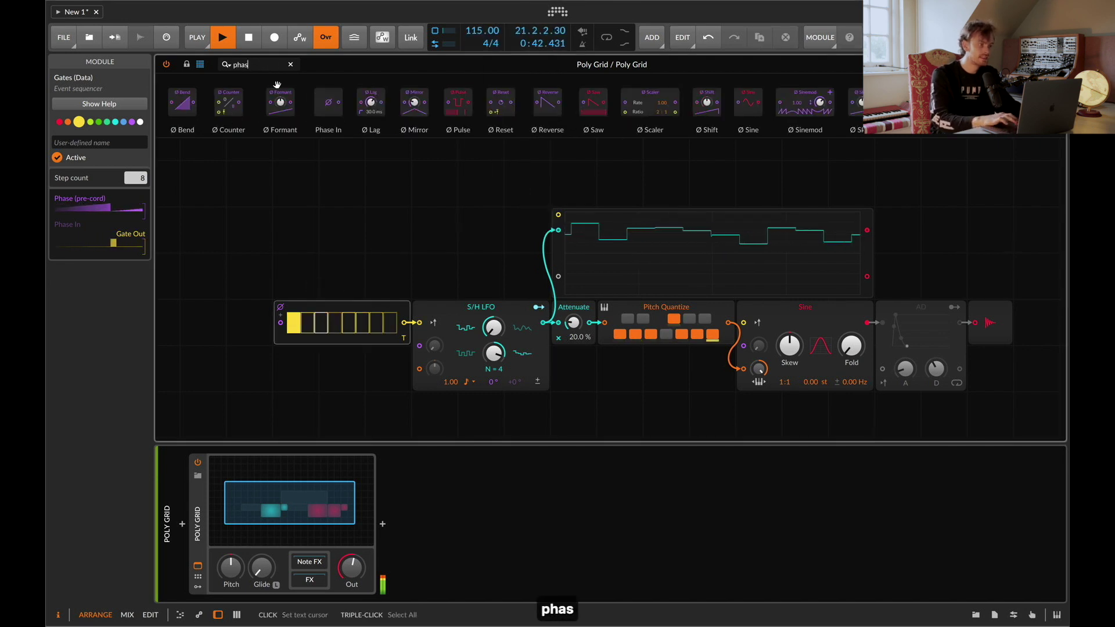
{"action": "left_click_drag", "start_coordinate": [328, 103], "coordinate": [174, 316]}
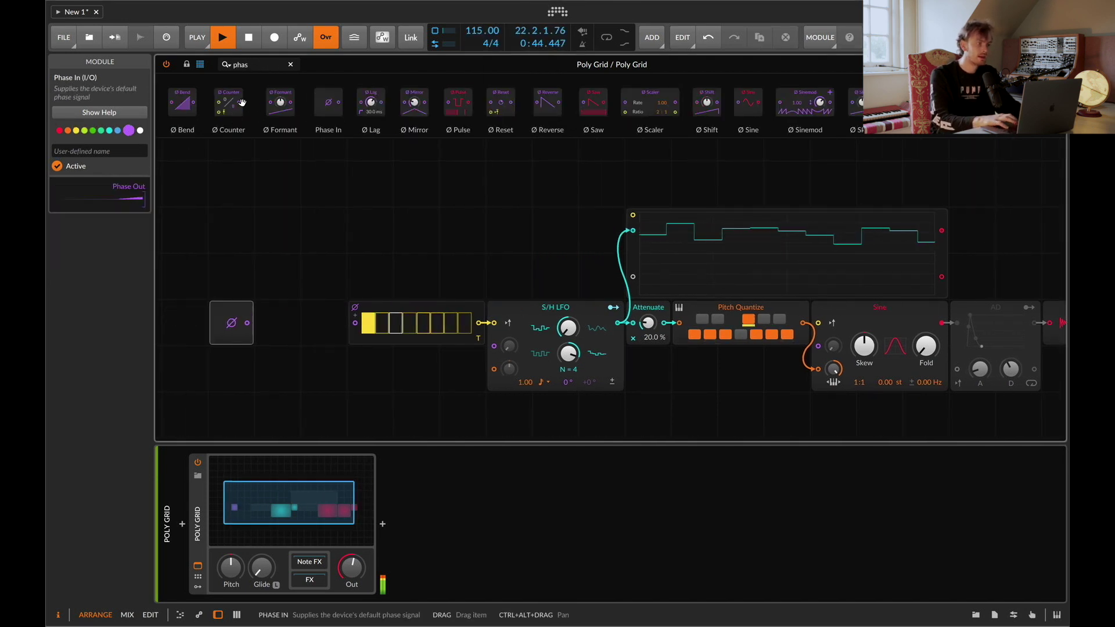
- Search the modules for "sc" and insert a Ø Scaler directly after the Phase In module
{"action": "left_click", "coordinate": [249, 65]}
{"action": "key", "text": "super+a"}
{"action": "type", "text": "sc"}
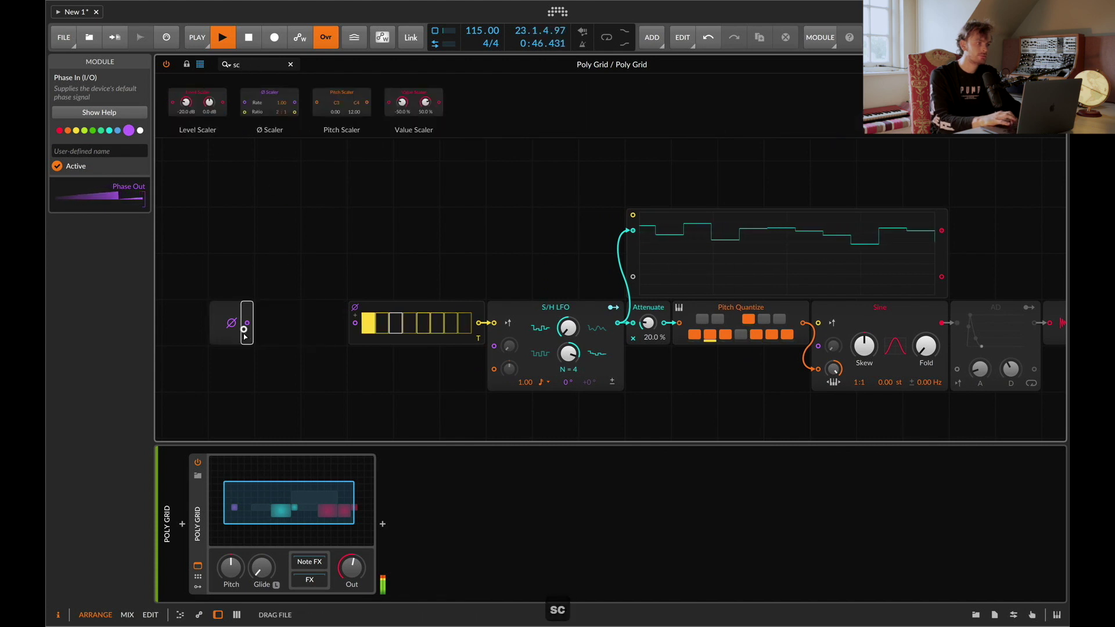
{"action": "left_click_drag", "start_coordinate": [270, 102], "coordinate": [250, 323]}
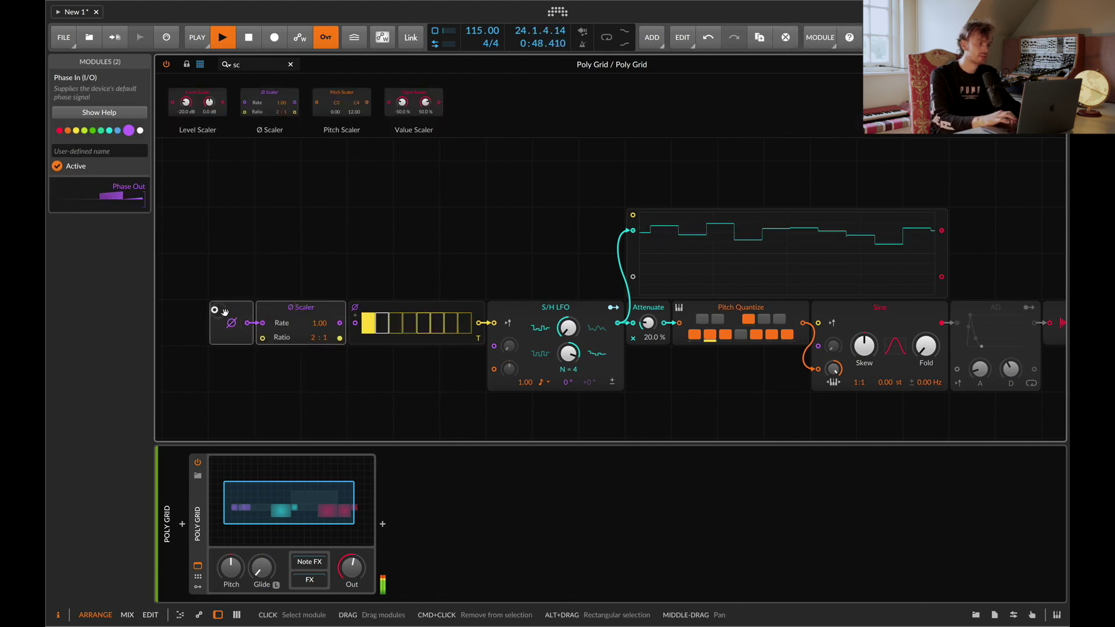
- Search the modules for "res" and insert a Ø Reset module between the Ø Scaler and the Gates sequencer
{"action": "left_click", "coordinate": [250, 65]}
{"action": "key", "text": "super+a"}
{"action": "type", "text": "res"}
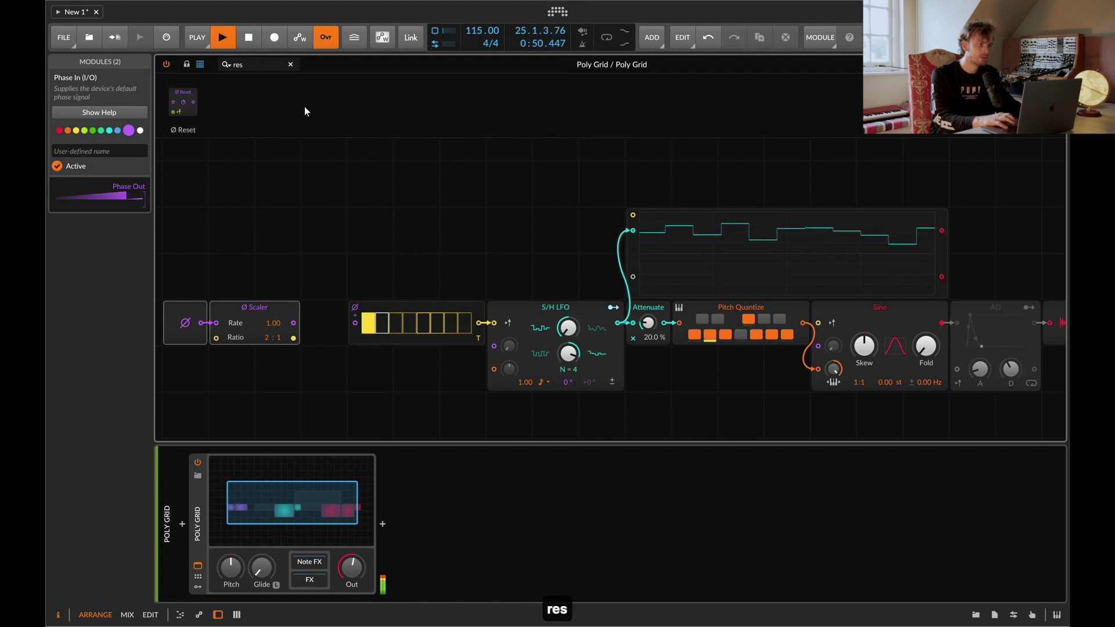
{"action": "left_click_drag", "start_coordinate": [189, 109], "coordinate": [301, 323]}
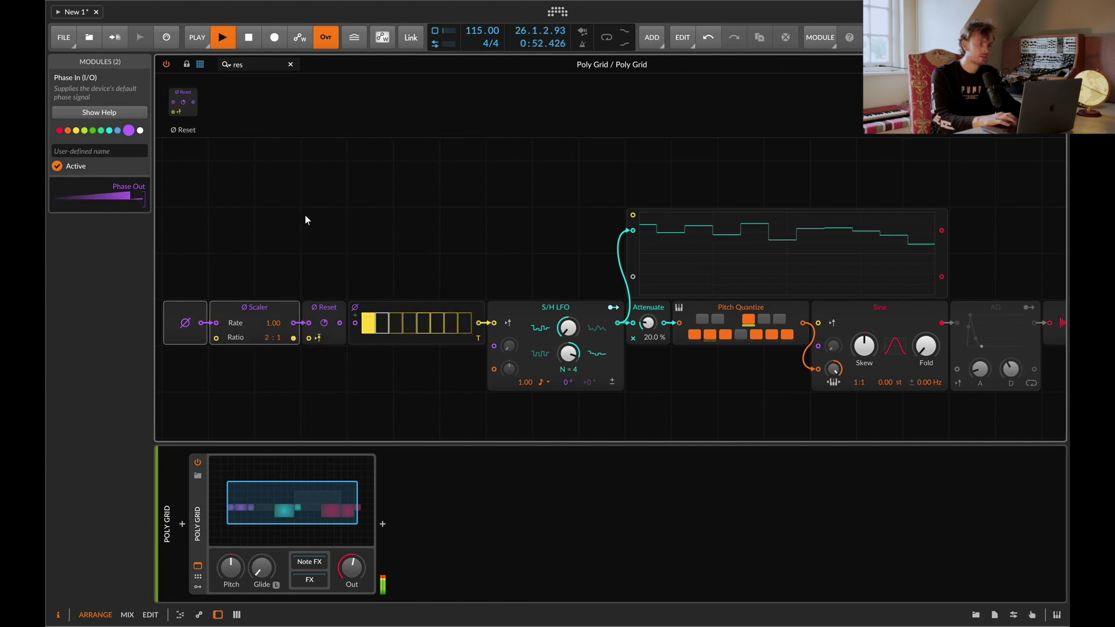
- Stop playback, place a Transport Playing module beneath the Ø Scaler, and connect its output to the Ø Reset's reset input
{"action": "key", "text": "space"}
{"action": "triple_click", "coordinate": [250, 65]}
{"action": "key", "text": "BackSpace"}
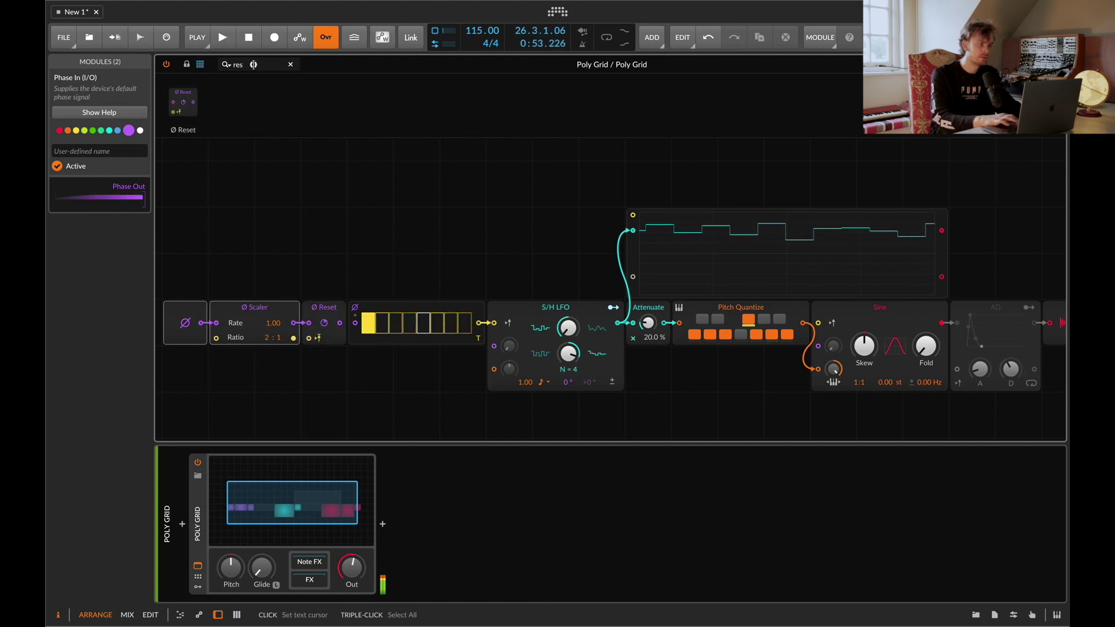
{"action": "type", "text": "tr"}
{"action": "left_click_drag", "start_coordinate": [192, 113], "coordinate": [278, 370]}
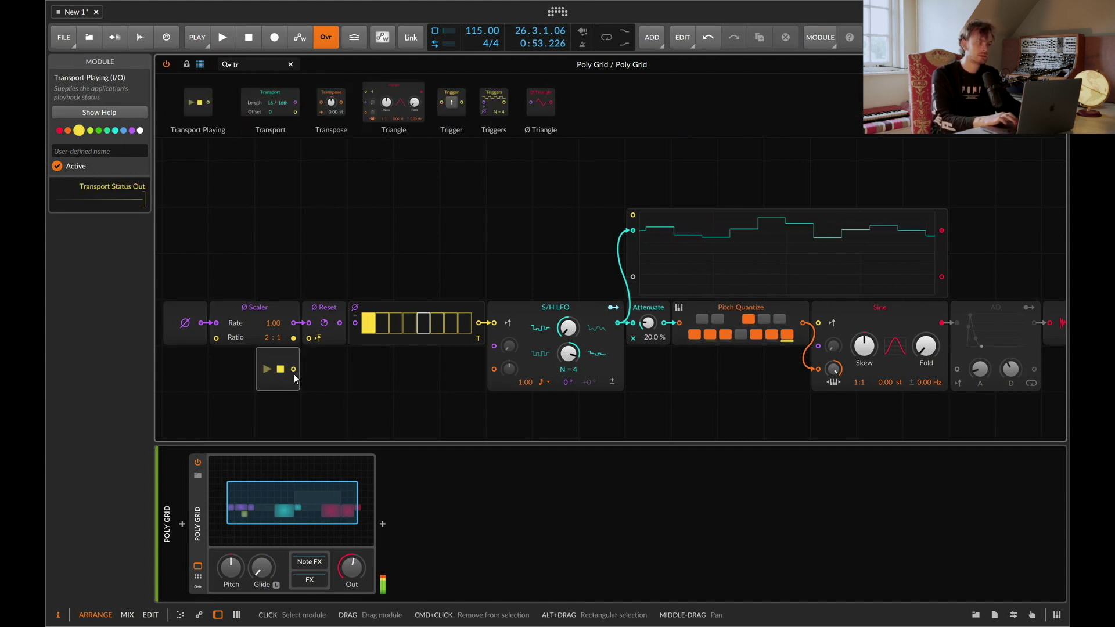
{"action": "left_click_drag", "start_coordinate": [294, 370], "coordinate": [308, 338]}
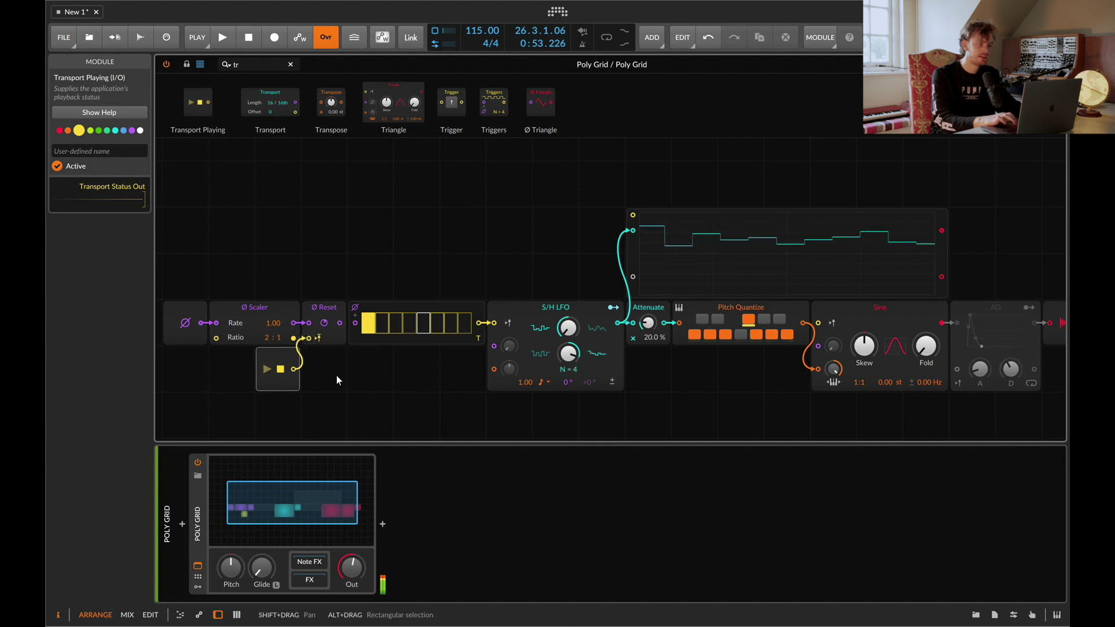
- Try playback with the Transport Playing module deleted, undo the deletion, and stop the transport
{"action": "key", "text": "space"}
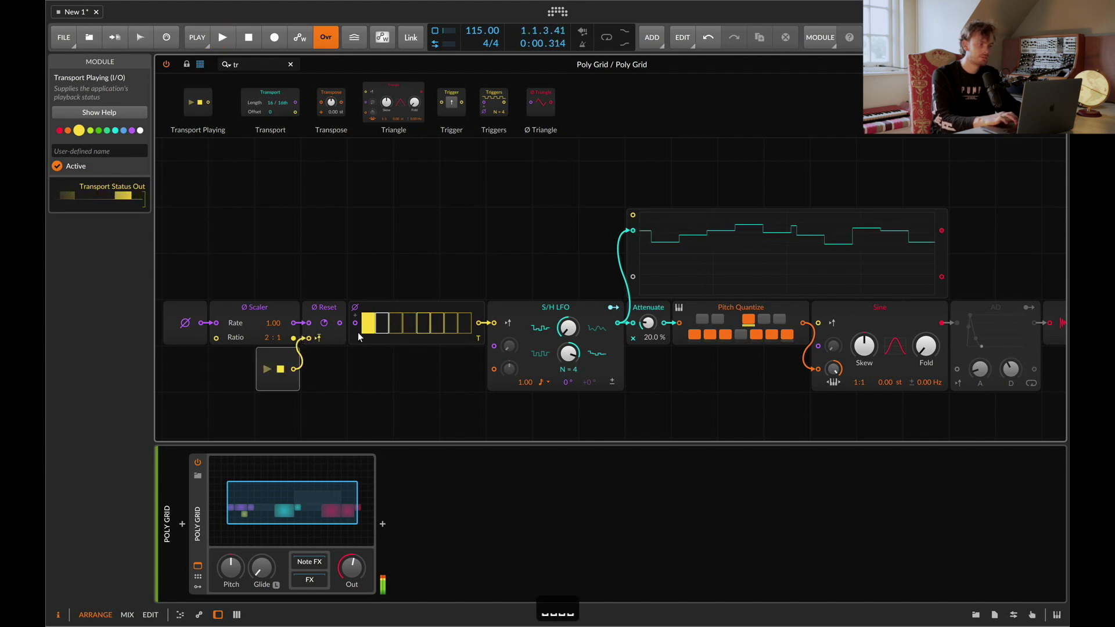
{"action": "key", "text": "Delete"}
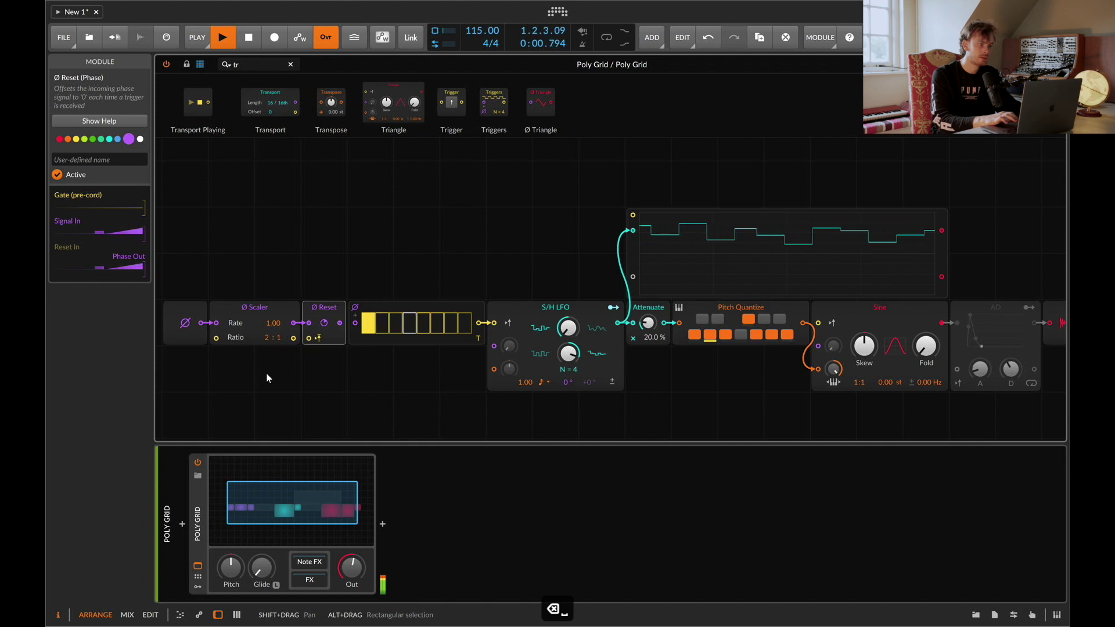
{"action": "key", "text": "super+z"}
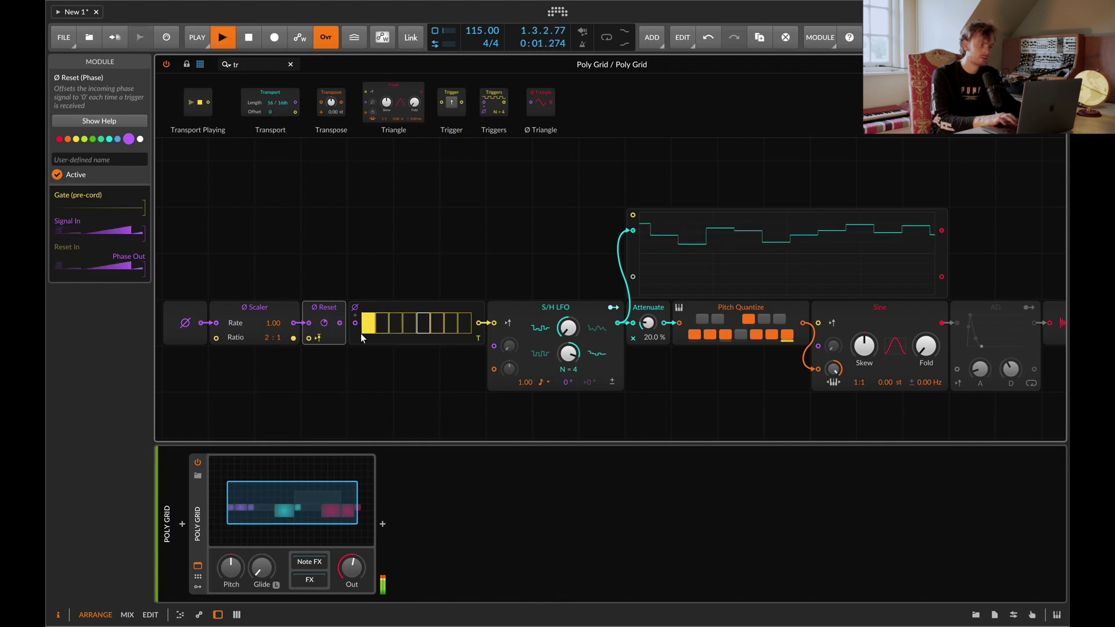
{"action": "key", "text": "space"}
- Reactivate the AD envelope and feed the Ø Reset output into the Gates phase input with its device phase turned off
{"action": "left_click", "coordinate": [994, 331]}
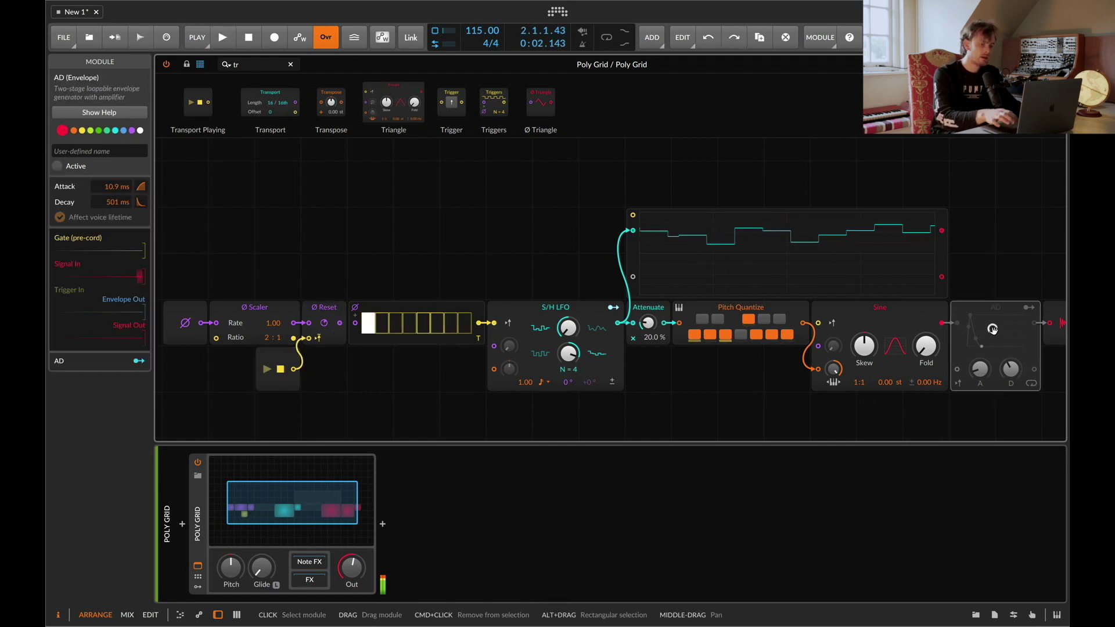
{"action": "key", "text": "0"}
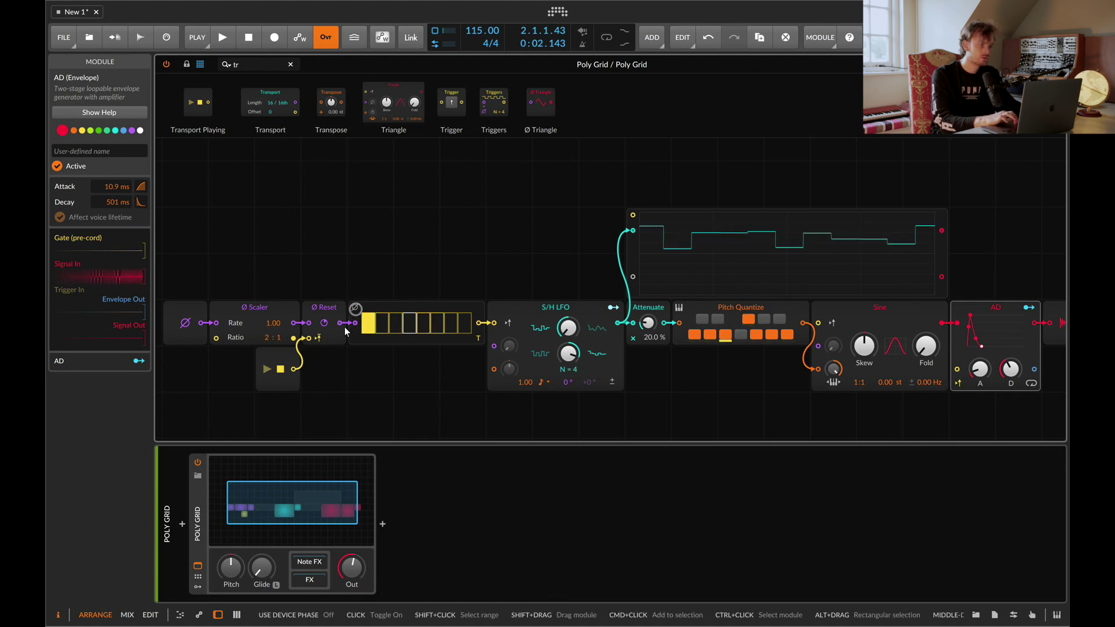
- Delete the Transport Playing module to test the patch without resets, and undo the deletion
{"action": "left_click", "coordinate": [274, 359]}
{"action": "key", "text": "BackSpace"}
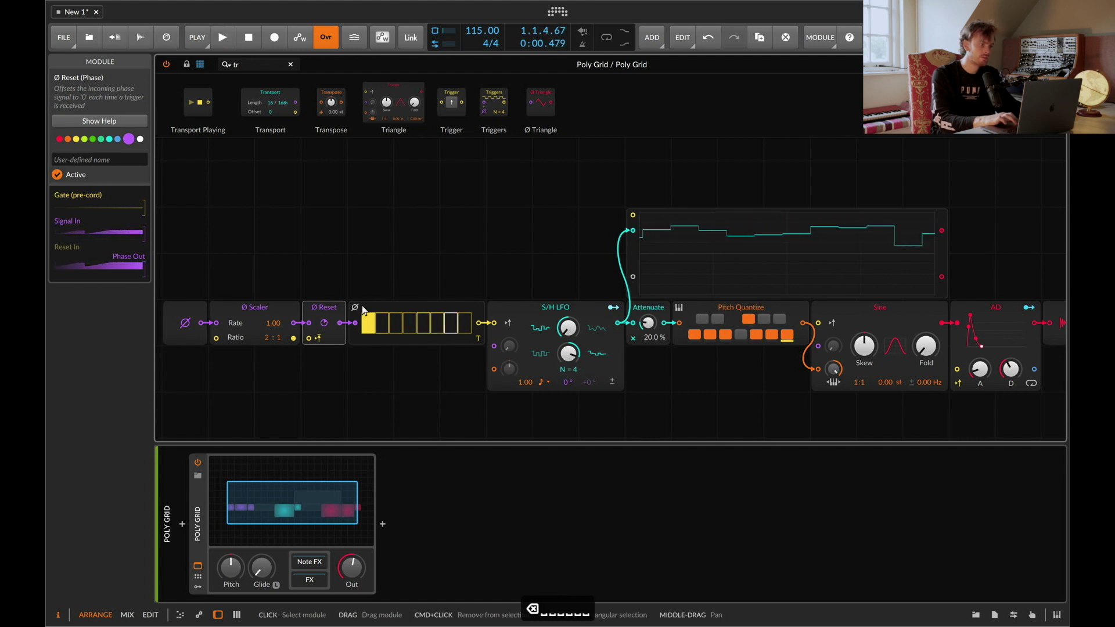
{"action": "key", "text": "ctrl+z"}
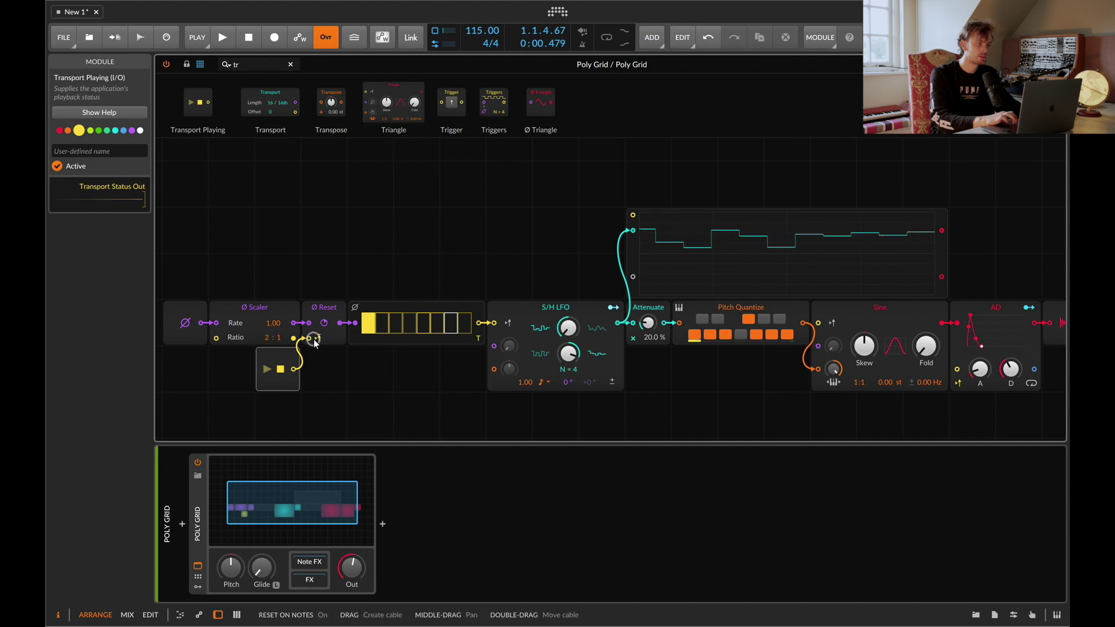
- Start and stop the transport repeatedly to check how the Gates sequence behaves at each playback start
{"action": "key", "text": "space"}
{"action": "key", "text": "space"}
{"action": "key", "text": "space"}
{"action": "key", "text": "space"}
{"action": "key", "text": "space"}
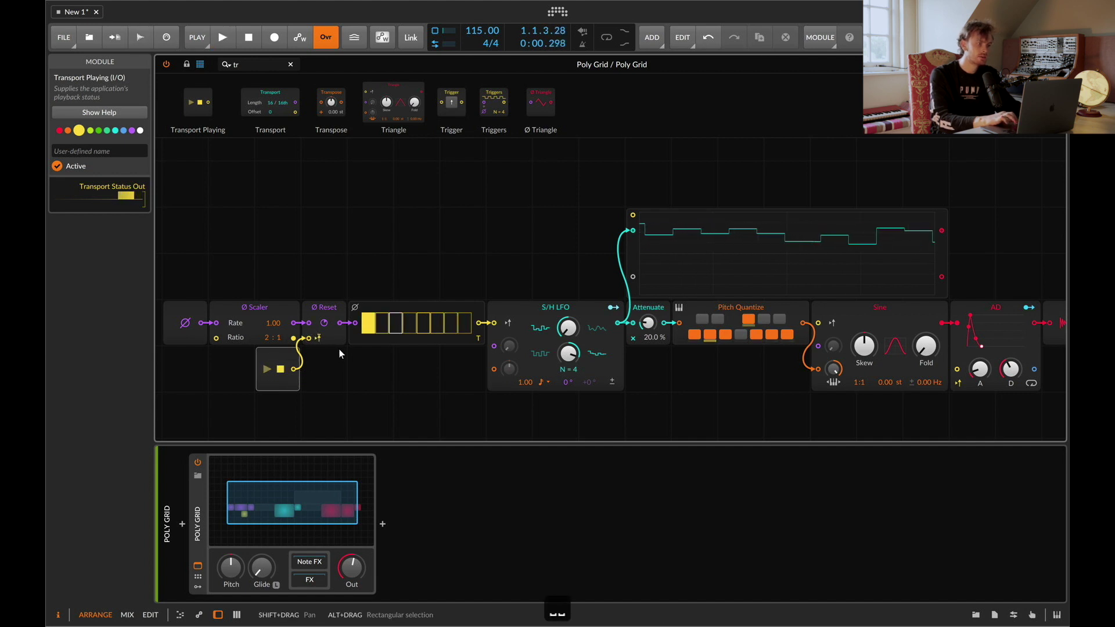
{"action": "key", "text": "space"}
{"action": "key", "text": "space"}
{"action": "key", "text": "space"}
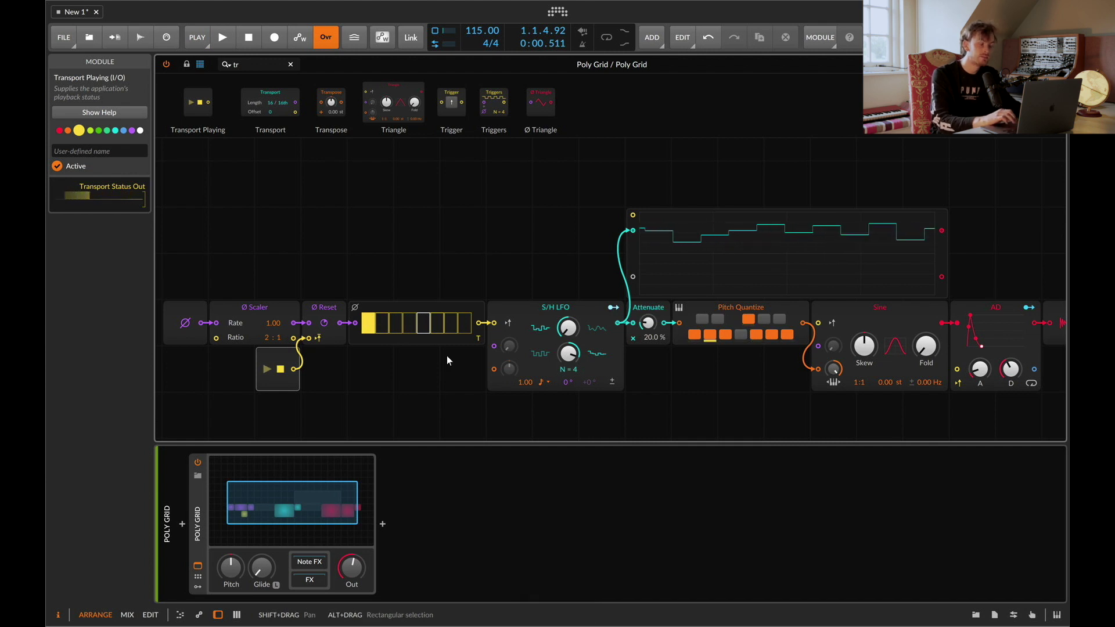
- Move the Transport Playing module one grid step farther from the Ø Reset, beneath the Ø Scaler, and adjust the scaler's ratio
{"action": "left_click", "coordinate": [321, 326]}
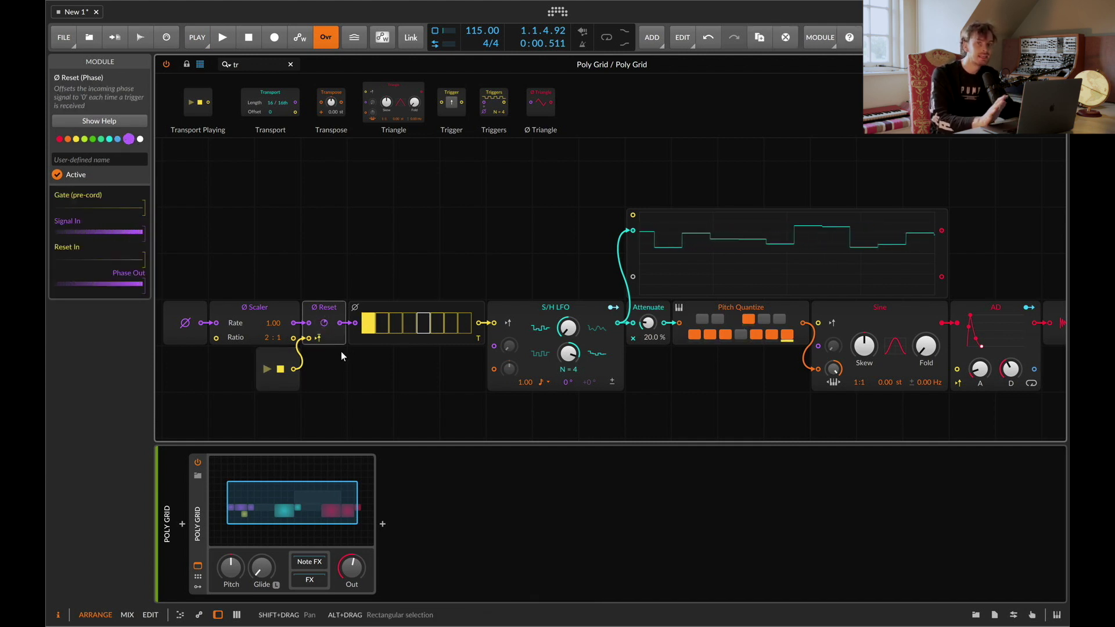
{"action": "left_click", "coordinate": [273, 355]}
{"action": "left_click_drag", "start_coordinate": [274, 354], "coordinate": [229, 355]}
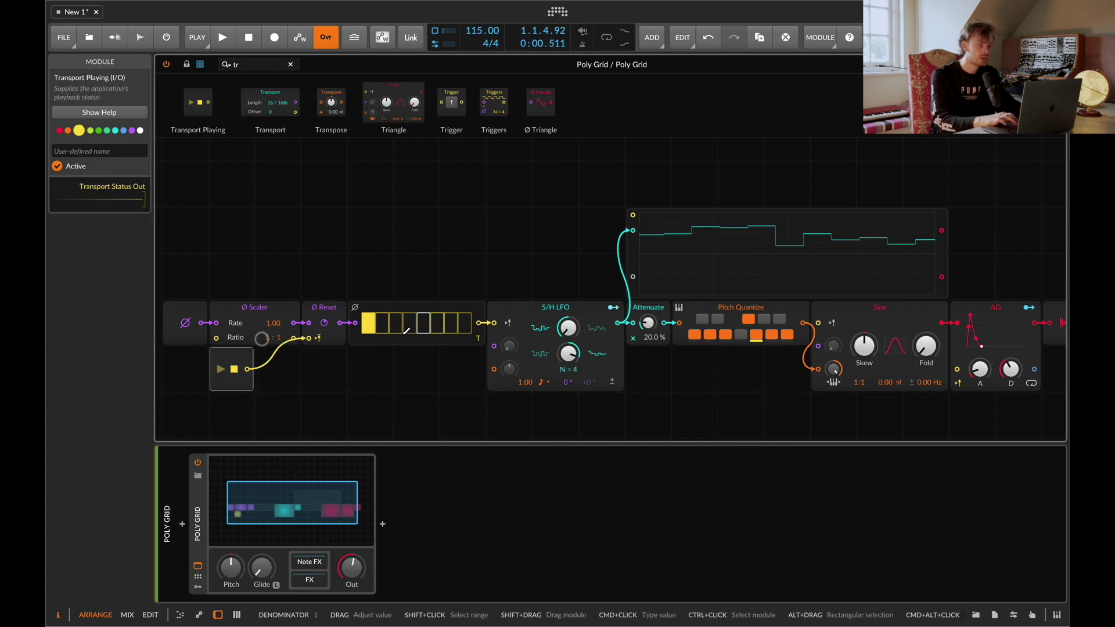
{"action": "left_click_drag", "start_coordinate": [262, 338], "coordinate": [260, 340]}
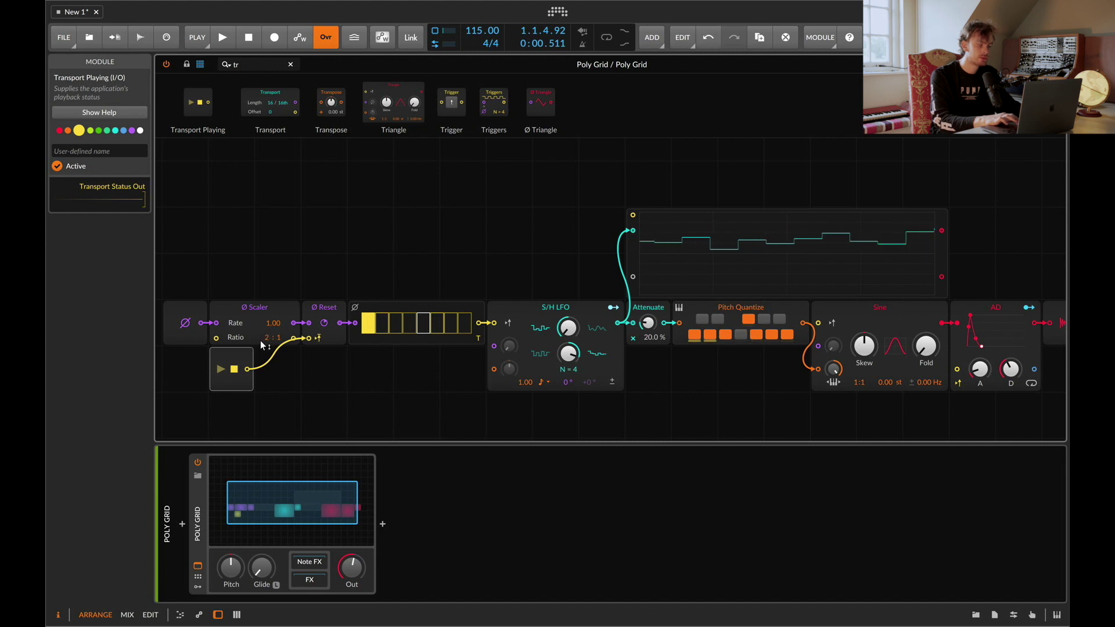
- Deactivate the AD envelope and start transport playback
{"action": "left_click", "coordinate": [1004, 323]}
{"action": "key", "text": "0"}
{"action": "key", "text": "space"}
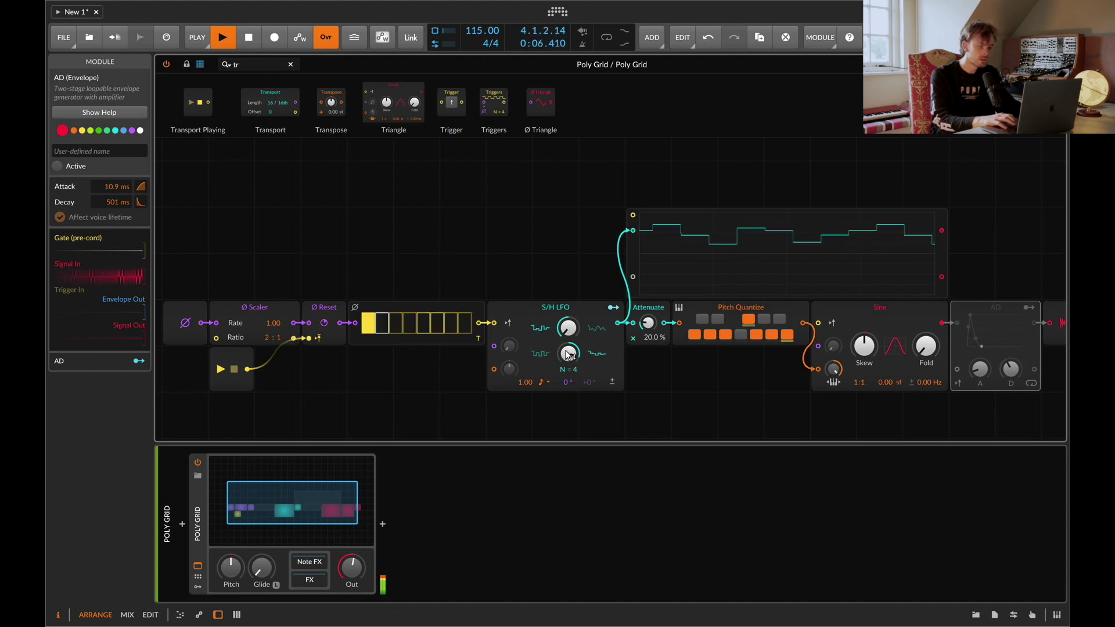
- Lower the S/H LFO's feedback gradually through -38.7 % and -52.9 % while the pattern plays
{"action": "left_click_drag", "start_coordinate": [568, 353], "coordinate": [568, 354]}
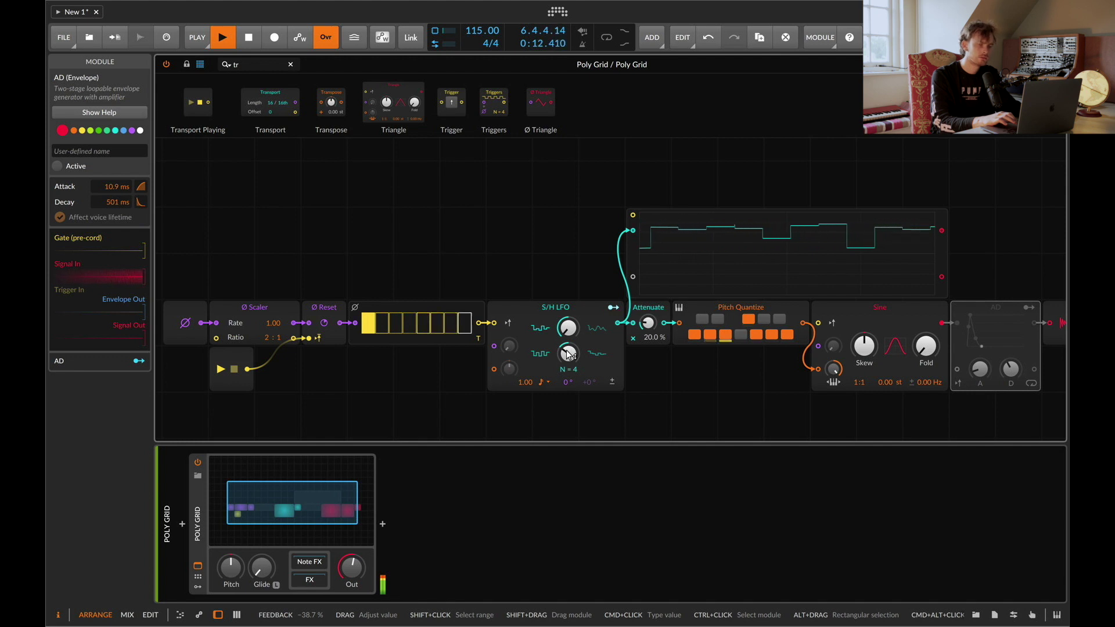
{"action": "left_click_drag", "start_coordinate": [568, 354], "coordinate": [568, 354]}
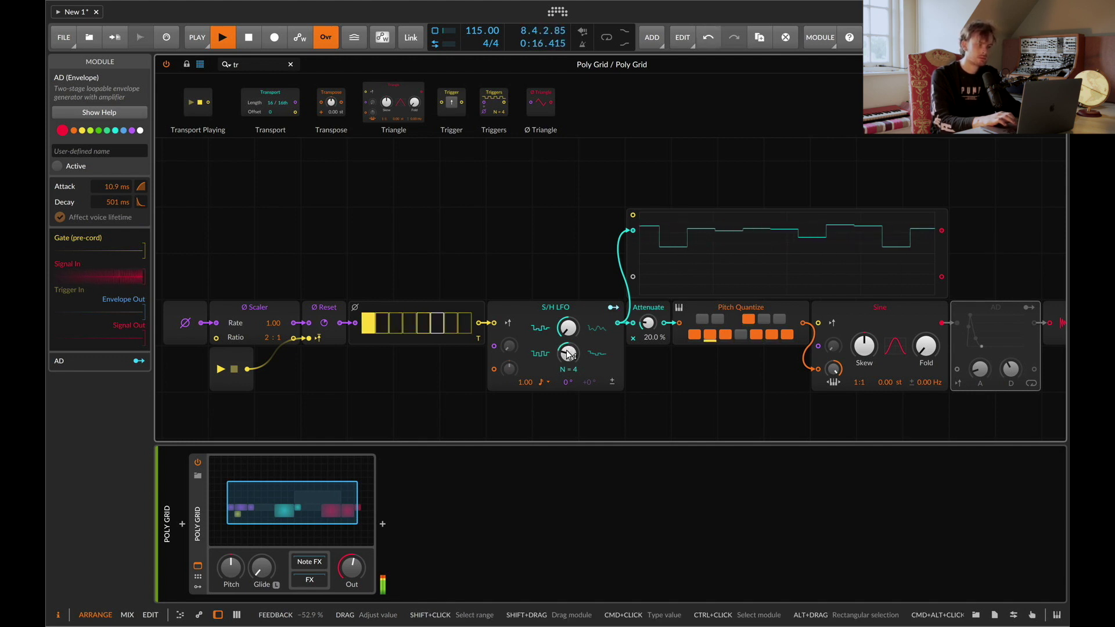
{"action": "left_click_drag", "start_coordinate": [568, 354], "coordinate": [568, 355]}
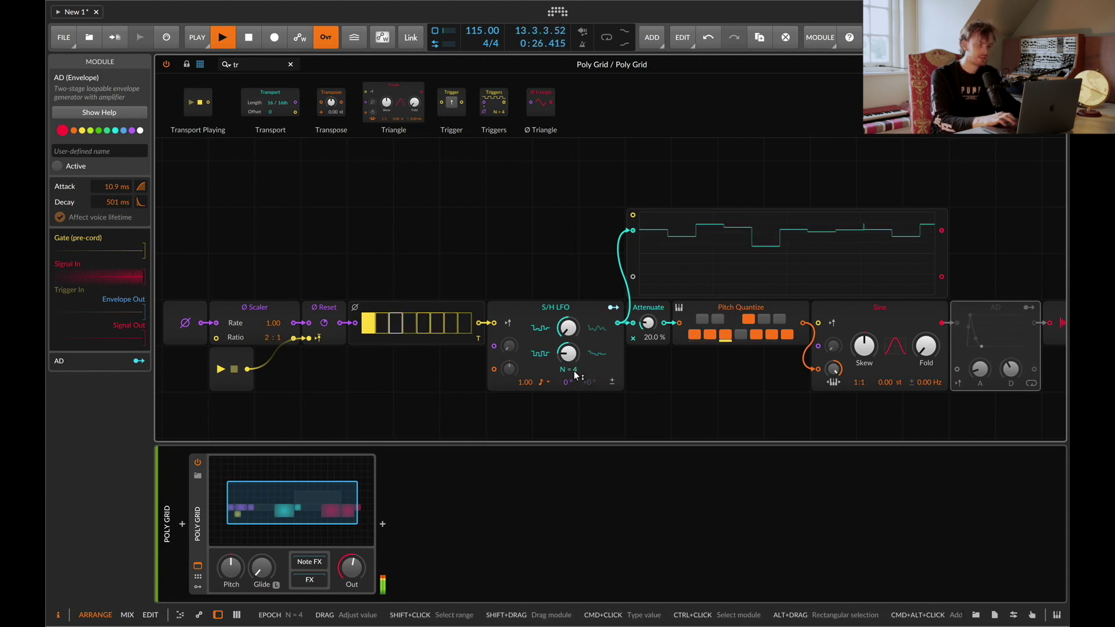
- Try the S/H LFO's epoch at N = 1 and raise it to N = 32
{"action": "left_click_drag", "start_coordinate": [575, 373], "coordinate": [575, 389]}
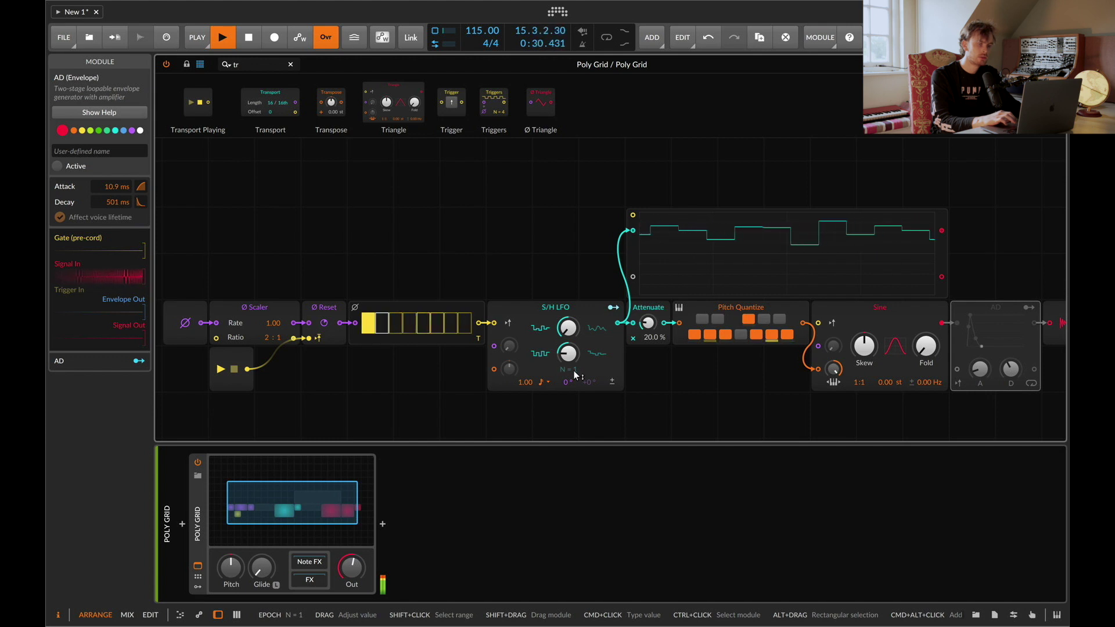
{"action": "scroll", "coordinate": [575, 375], "scroll_direction": "up", "scroll_amount": 5}
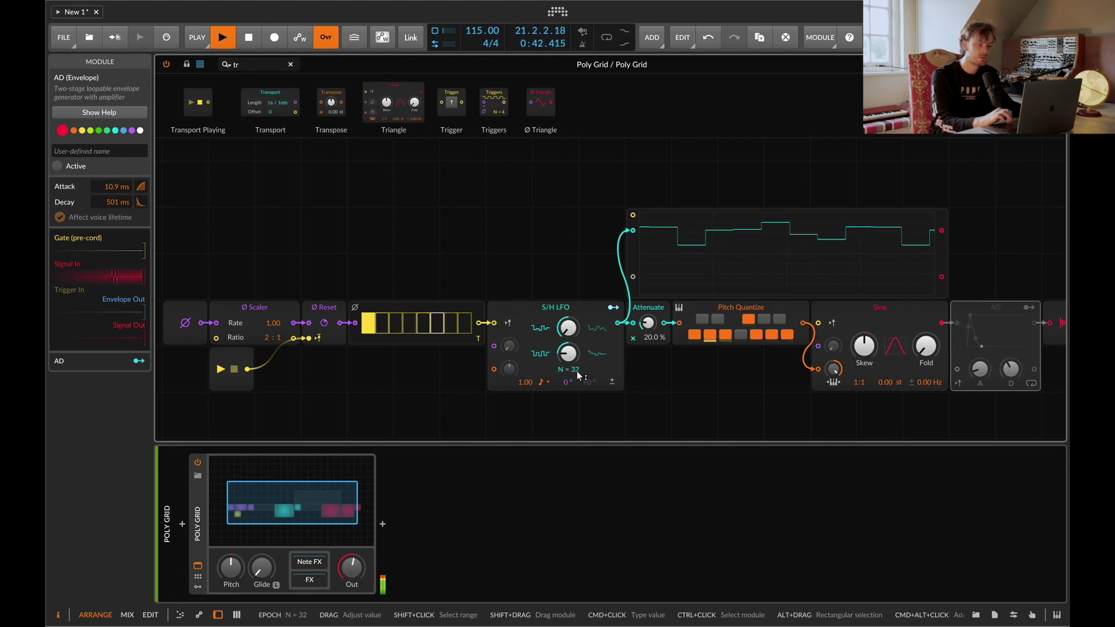
- Set the Ø Scaler's ratio to 1:4, restart playback, and change the ratio to 1:2
{"action": "left_click_drag", "start_coordinate": [266, 337], "coordinate": [274, 338]}
{"action": "key", "text": "space"}
{"action": "key", "text": "space"}
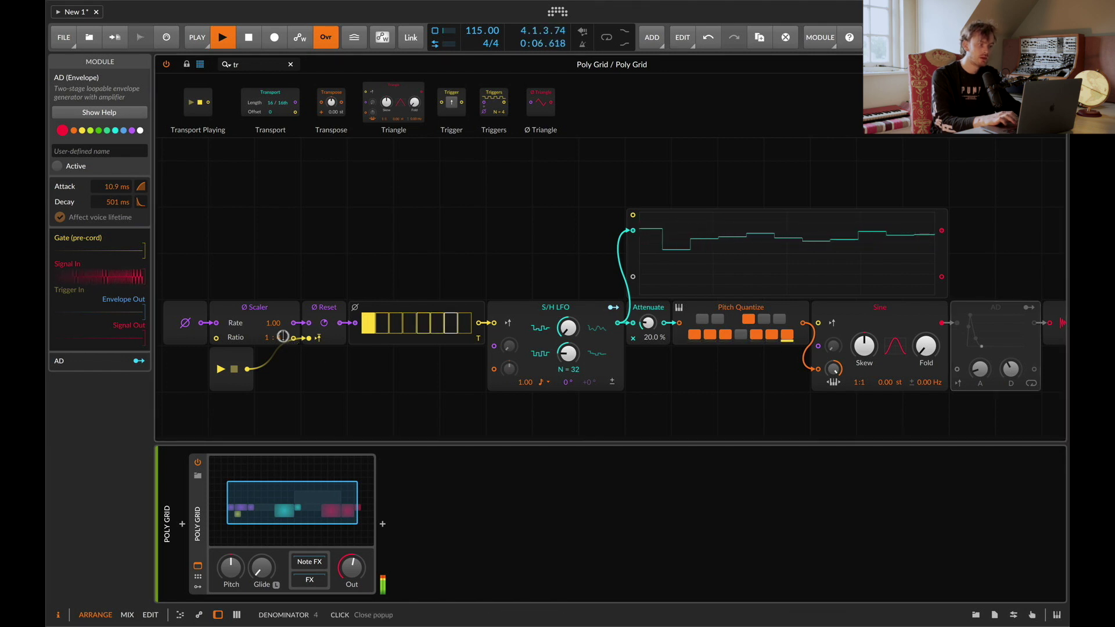
{"action": "type", "text": "2"}
{"action": "key", "text": "Return"}
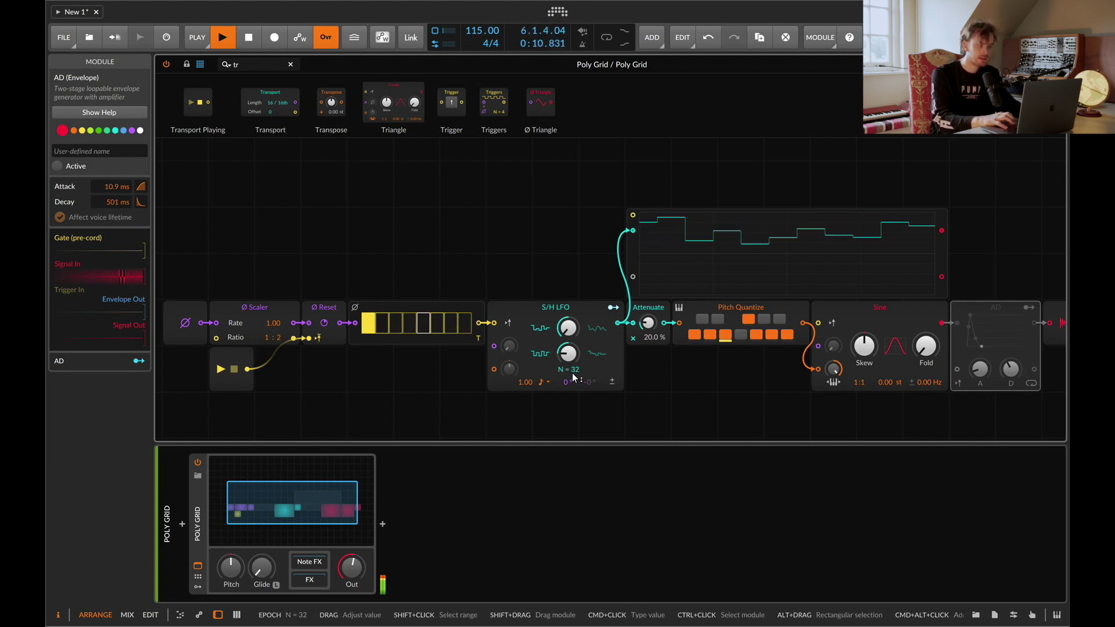
- Set the Ø Scaler's ratio to 1:1 and vary the S/H LFO's epoch through 26 to 17 and its feedback through 49.3 %
{"action": "scroll", "coordinate": [577, 374], "scroll_direction": "down", "scroll_amount": 6}
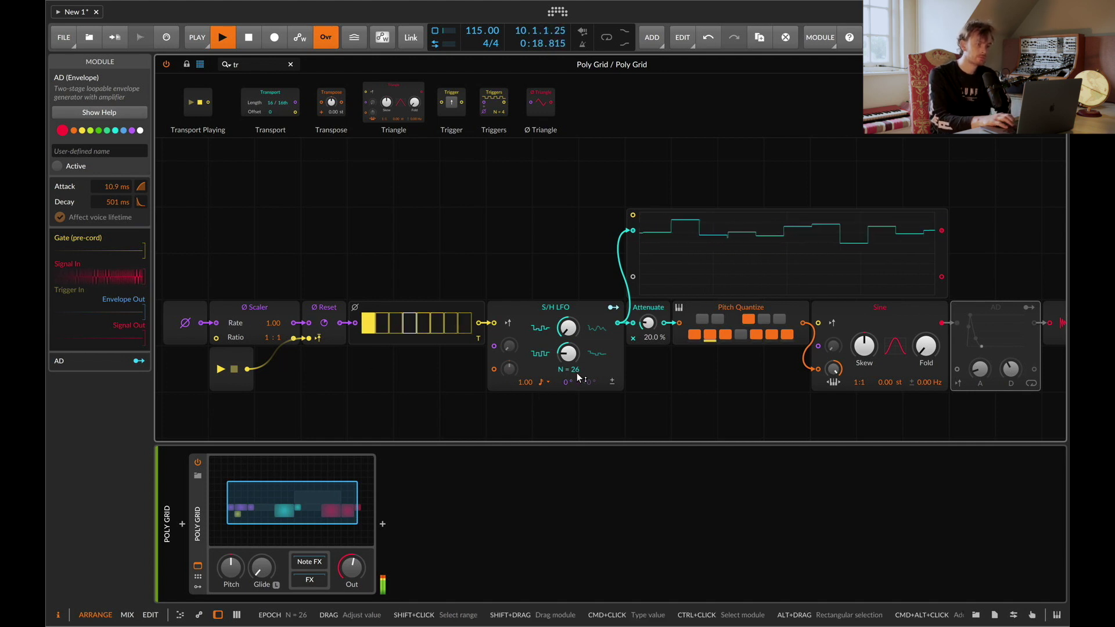
{"action": "left_click_drag", "start_coordinate": [576, 370], "coordinate": [576, 375]}
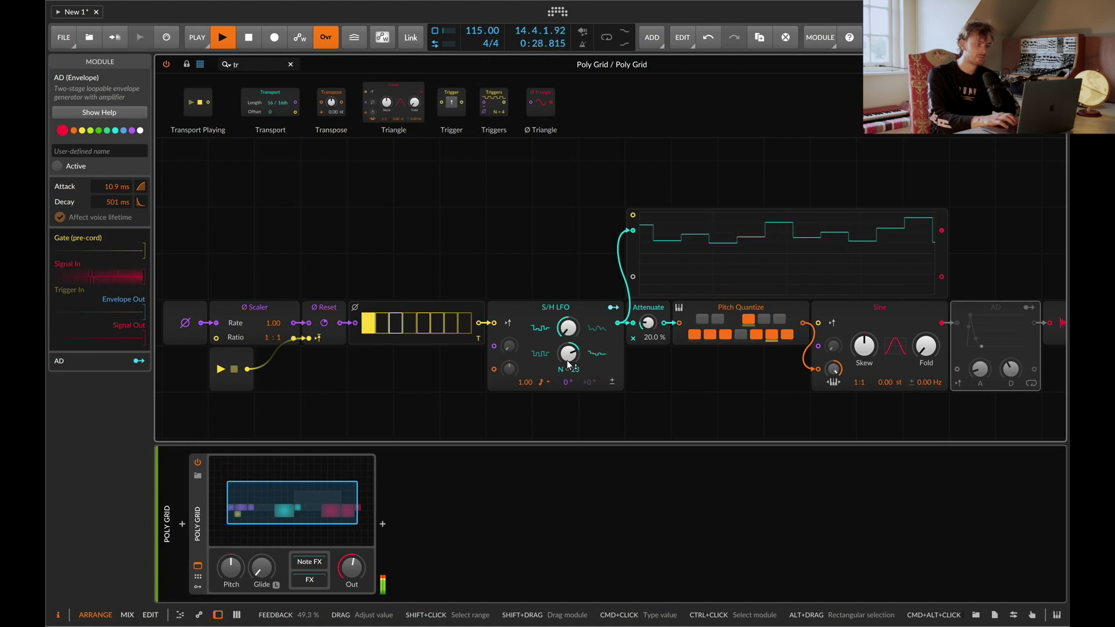
{"action": "left_click_drag", "start_coordinate": [567, 358], "coordinate": [567, 336]}
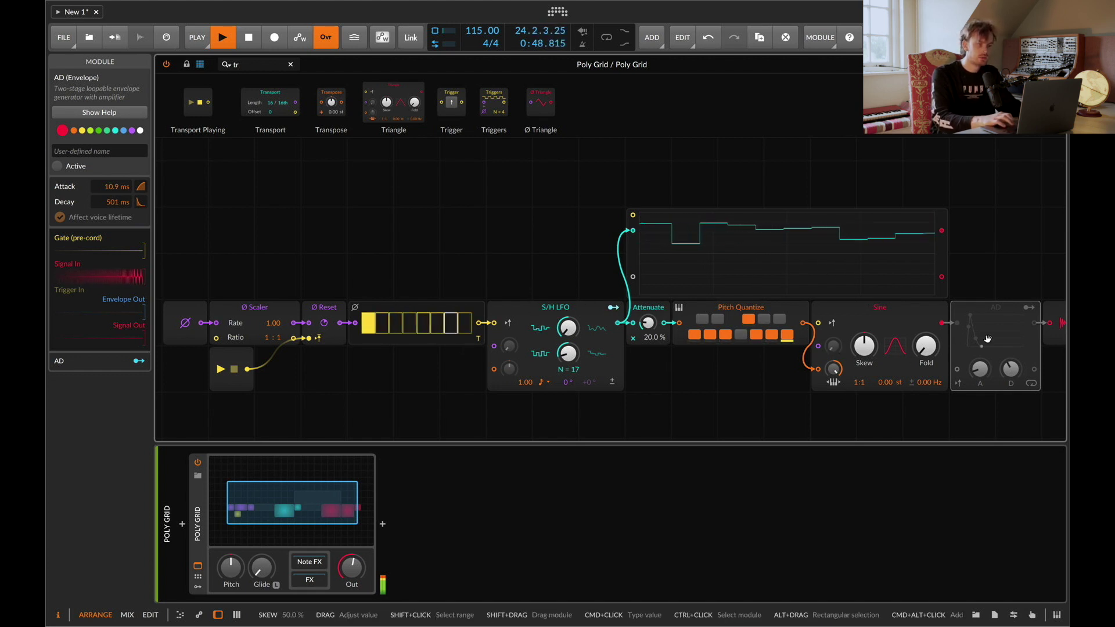
- Reactivate the AD envelope module
{"action": "key", "text": "0"}
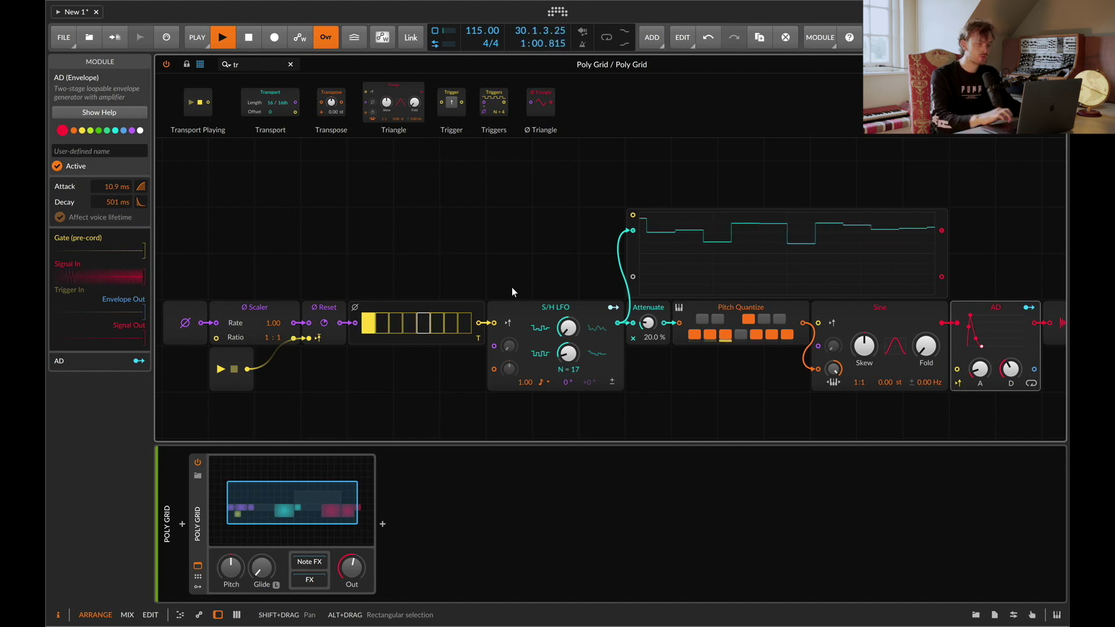
- Add a second Gates sequencer below the Sine oscillator and set its step count to 16
{"action": "triple_click", "coordinate": [252, 64]}
{"action": "type", "text": "gate"}
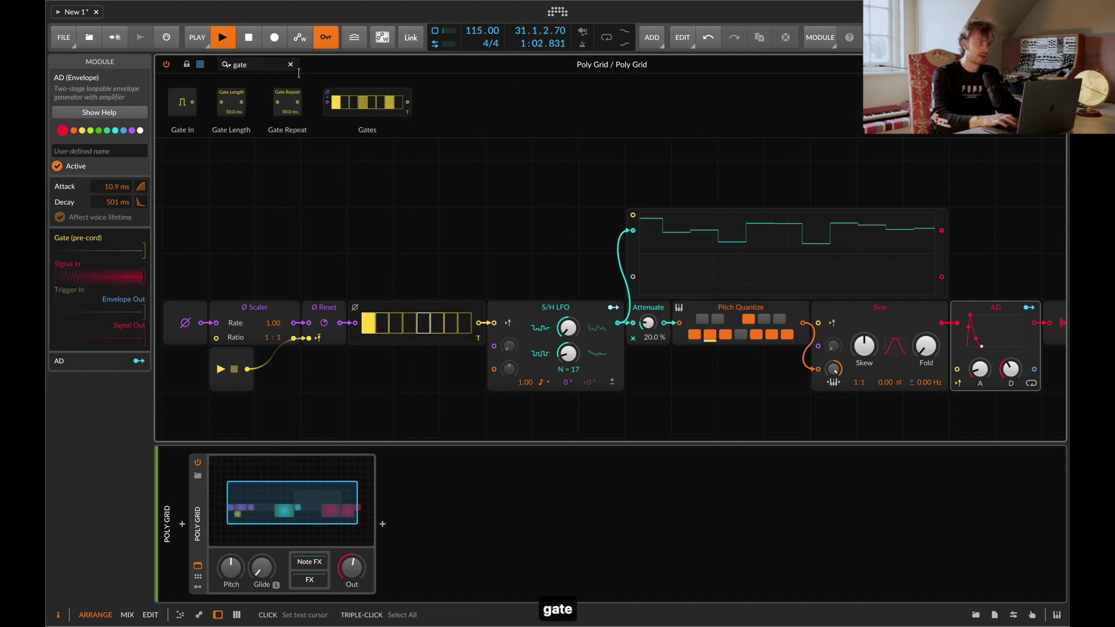
{"action": "left_click_drag", "start_coordinate": [367, 103], "coordinate": [797, 407]}
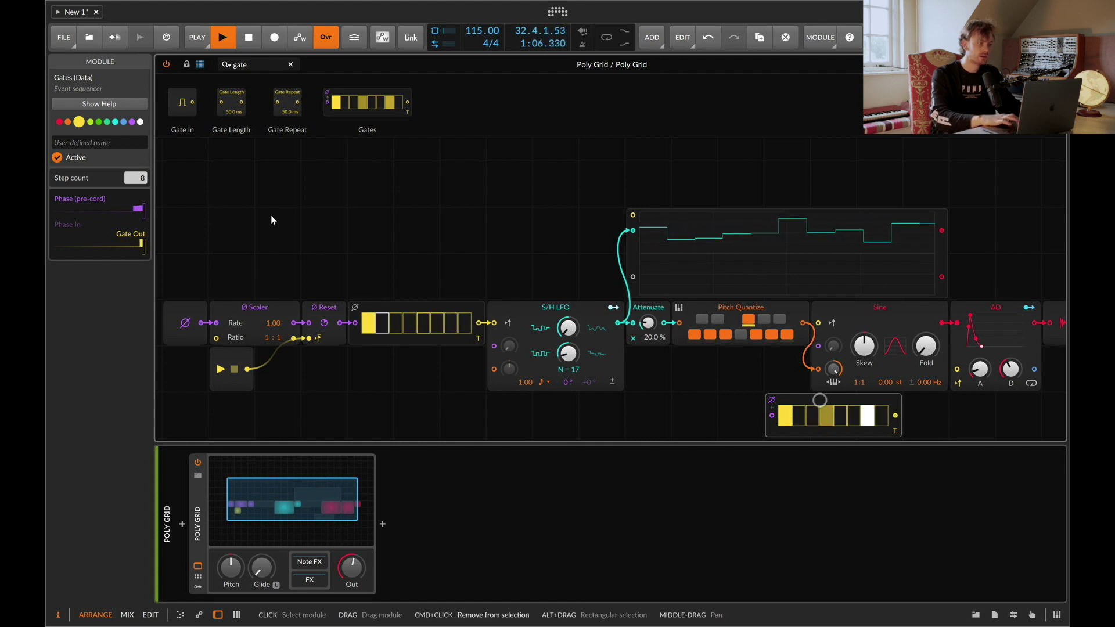
{"action": "double_click", "coordinate": [135, 178]}
{"action": "type", "text": "16"}
{"action": "key", "text": "Return"}
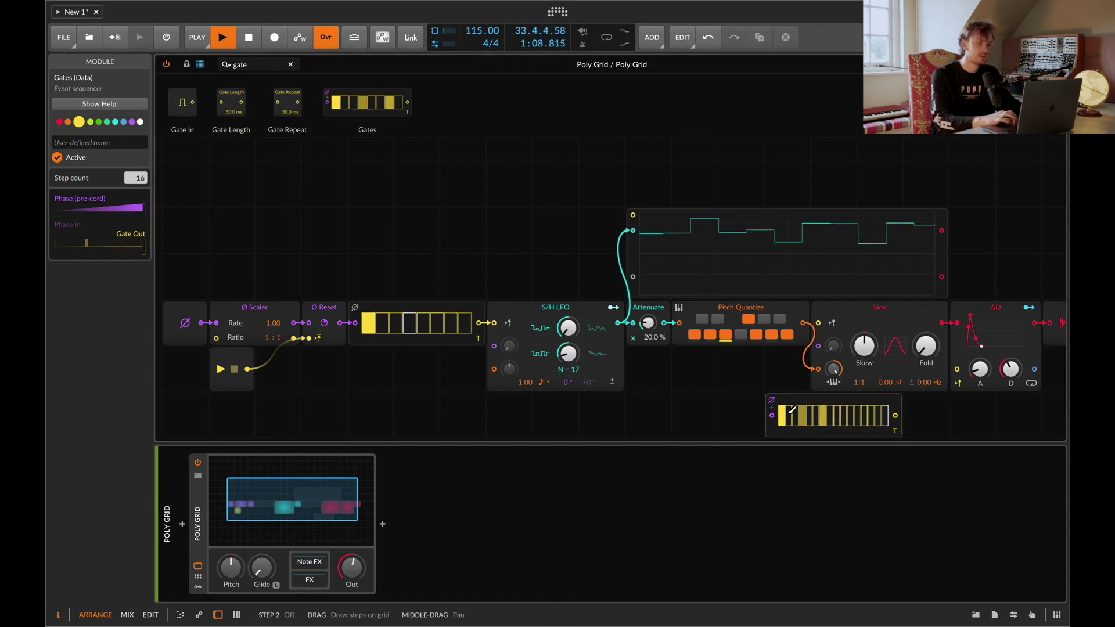
- Try triggering the AD envelope from the 16-step Gates output, and delete that Gates module
{"action": "left_click_drag", "start_coordinate": [896, 415], "coordinate": [958, 370]}
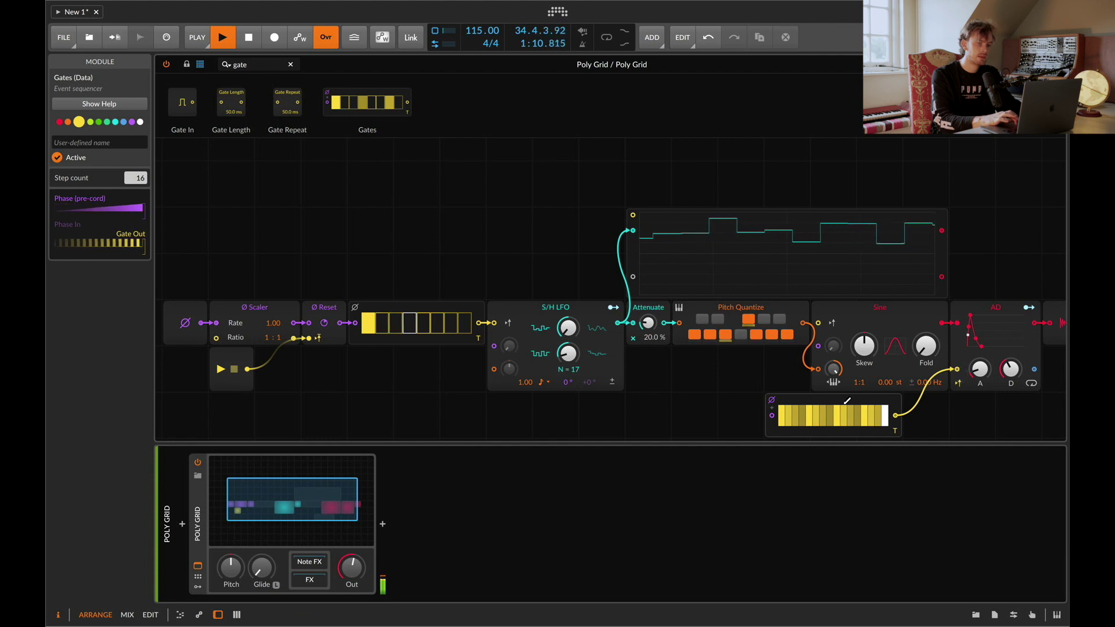
{"action": "left_click_drag", "start_coordinate": [799, 392], "coordinate": [845, 392]}
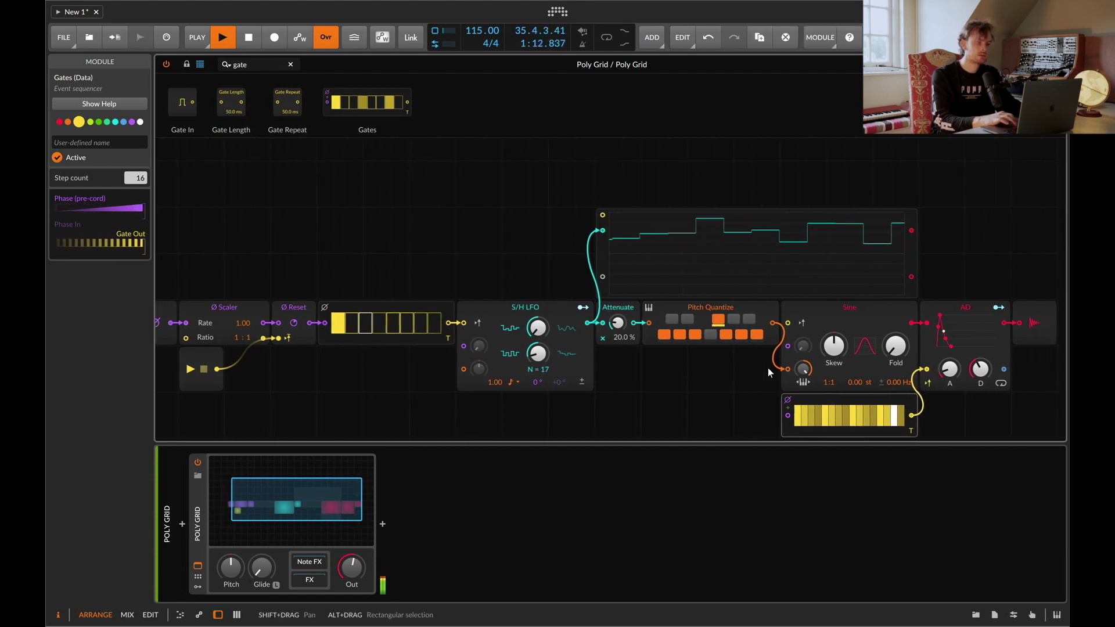
{"action": "scroll", "coordinate": [768, 367], "scroll_direction": "right", "scroll_amount": 2}
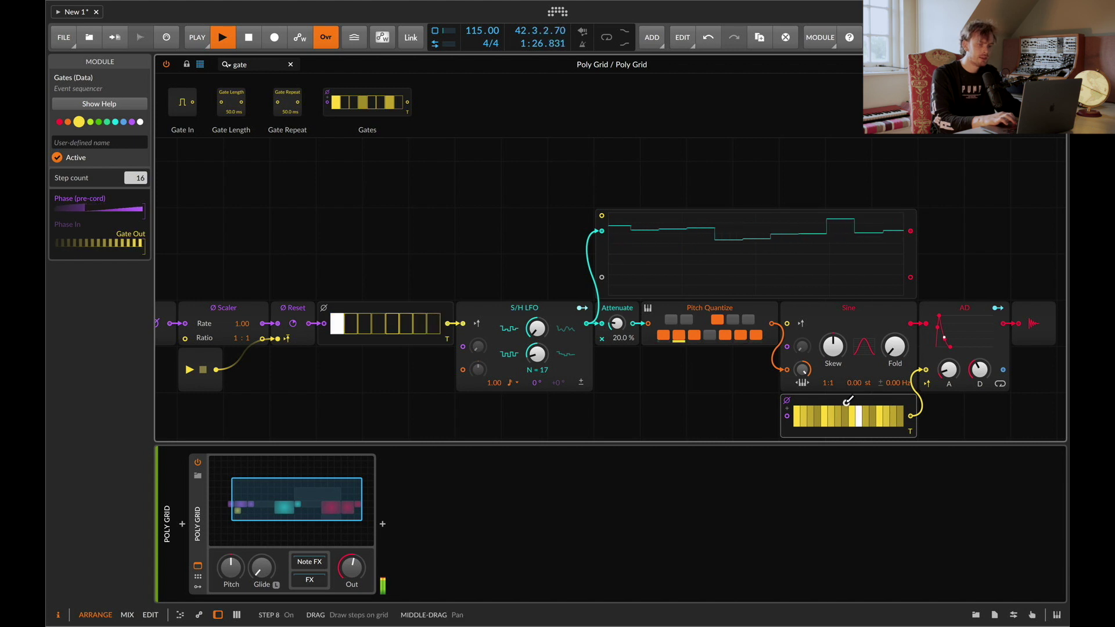
{"action": "key", "text": "BackSpace"}
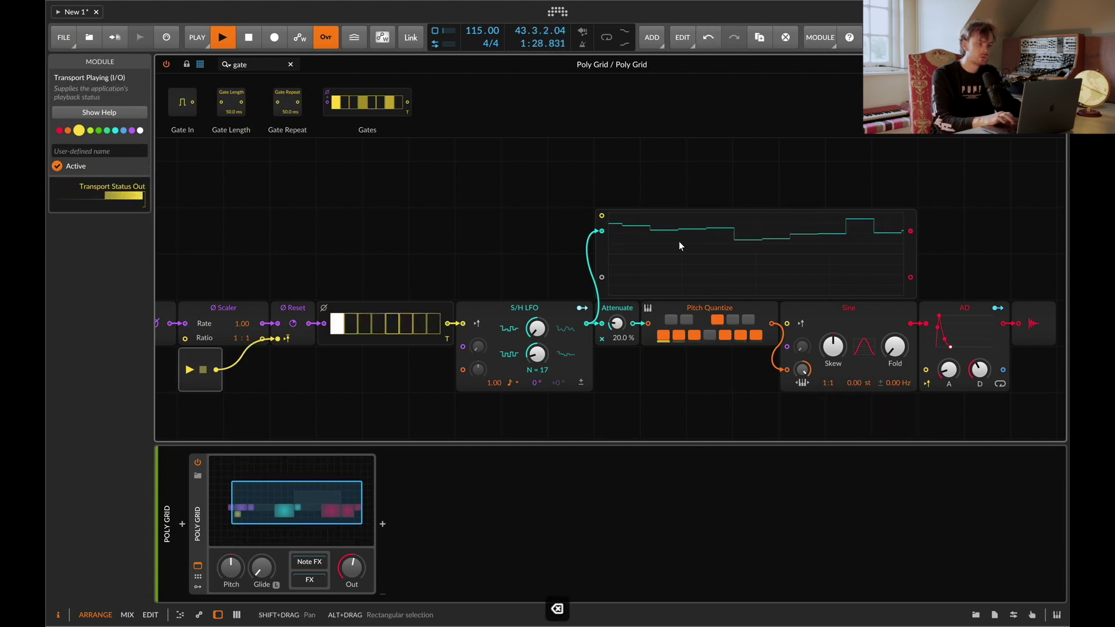
- Move the oscilloscope directly above the S/H LFO, clear the module search, and narrow the scope to the LFO's width
{"action": "left_click_drag", "start_coordinate": [678, 242], "coordinate": [585, 246]}
{"action": "left_click_drag", "start_coordinate": [656, 247], "coordinate": [616, 246]}
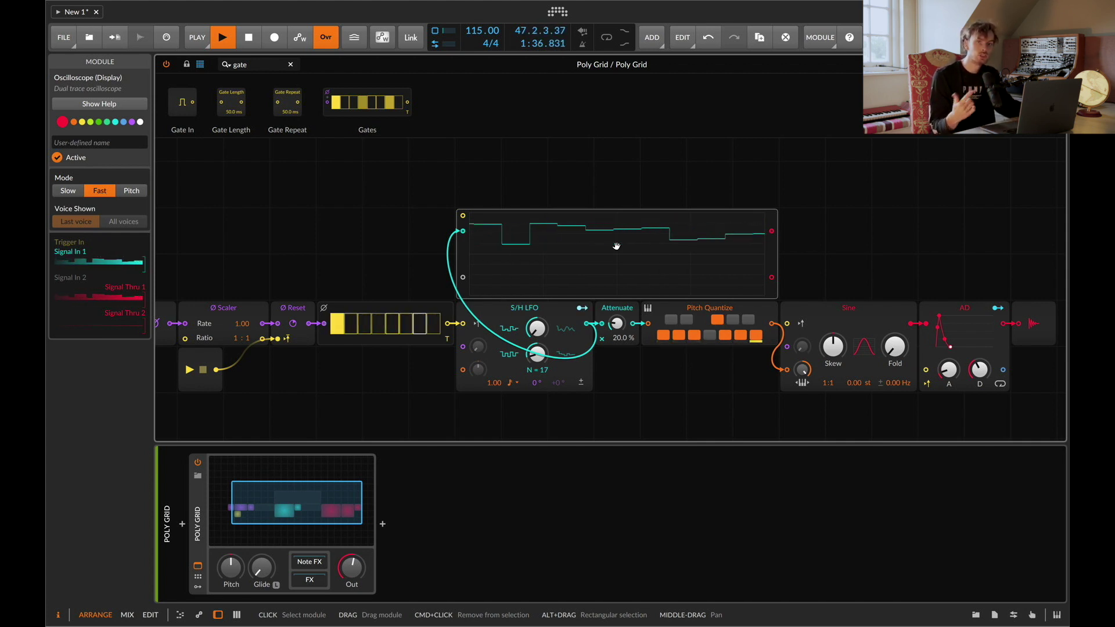
{"action": "left_click", "coordinate": [258, 64]}
{"action": "key", "text": "BackSpace"}
{"action": "key", "text": "BackSpace"}
{"action": "key", "text": "BackSpace"}
{"action": "key", "text": "BackSpace"}
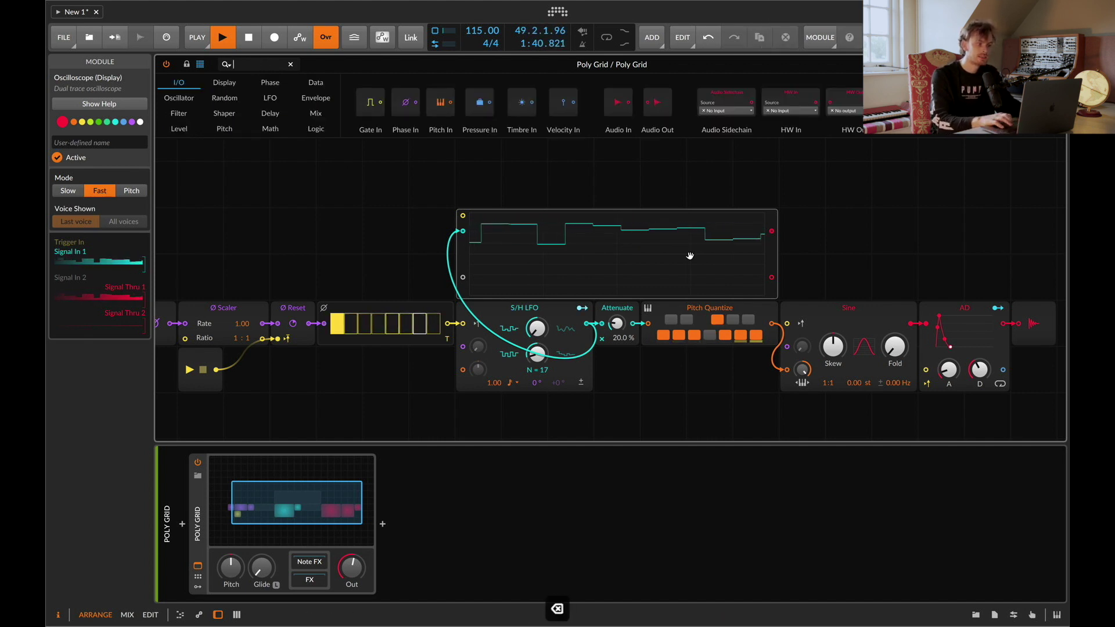
{"action": "left_click_drag", "start_coordinate": [776, 261], "coordinate": [597, 264]}
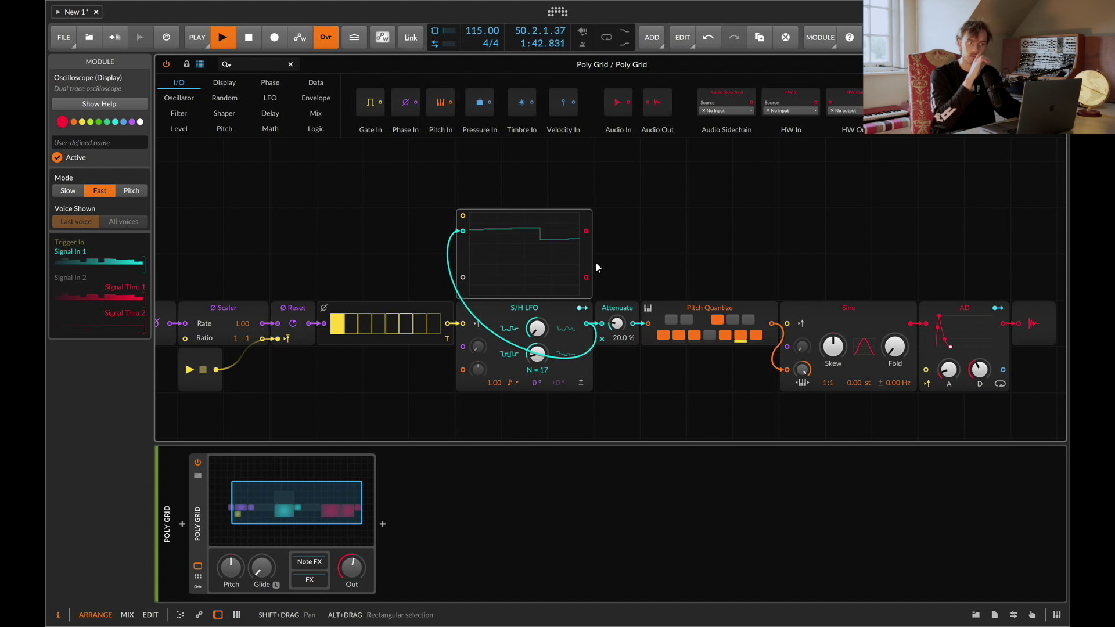
- Add a second Oscilloscope above Attenuate and Pitch Quantize and patch the Pitch Quantize output into its first signal input
{"action": "left_click", "coordinate": [246, 63]}
{"action": "type", "text": "osc"}
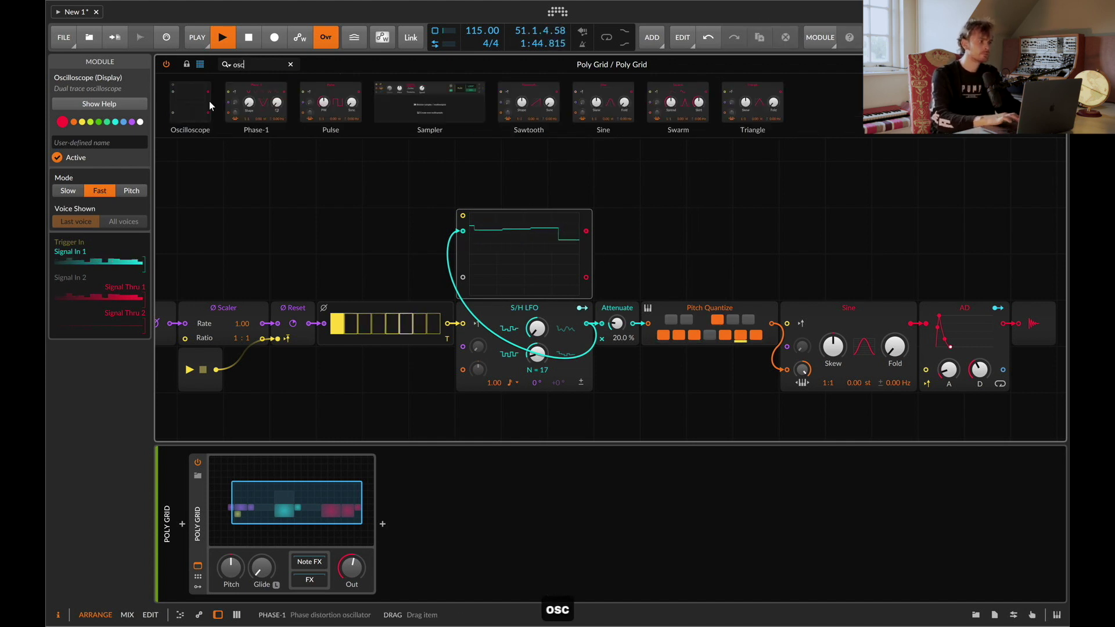
{"action": "key", "text": "Return"}
{"action": "left_click_drag", "start_coordinate": [685, 252], "coordinate": [772, 251]}
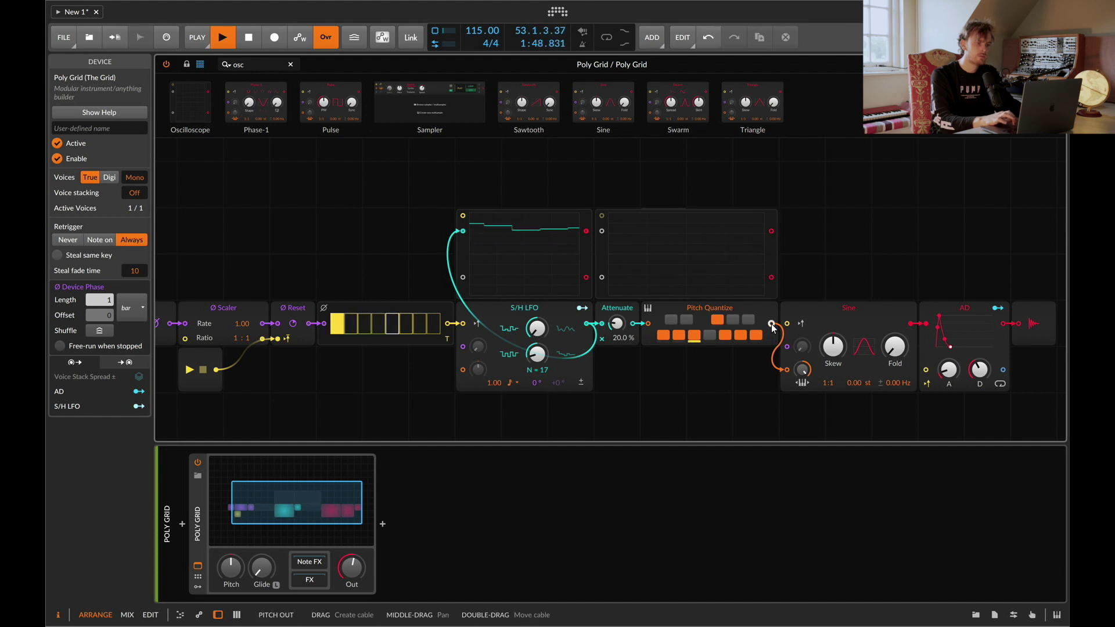
{"action": "mouse_move", "coordinate": [772, 324]}
{"action": "left_mouse_down"}
{"action": "mouse_move", "coordinate": [607, 244]}
{"action": "mouse_move", "coordinate": [603, 231]}
{"action": "left_mouse_up"}
{"action": "left_click", "coordinate": [667, 241]}
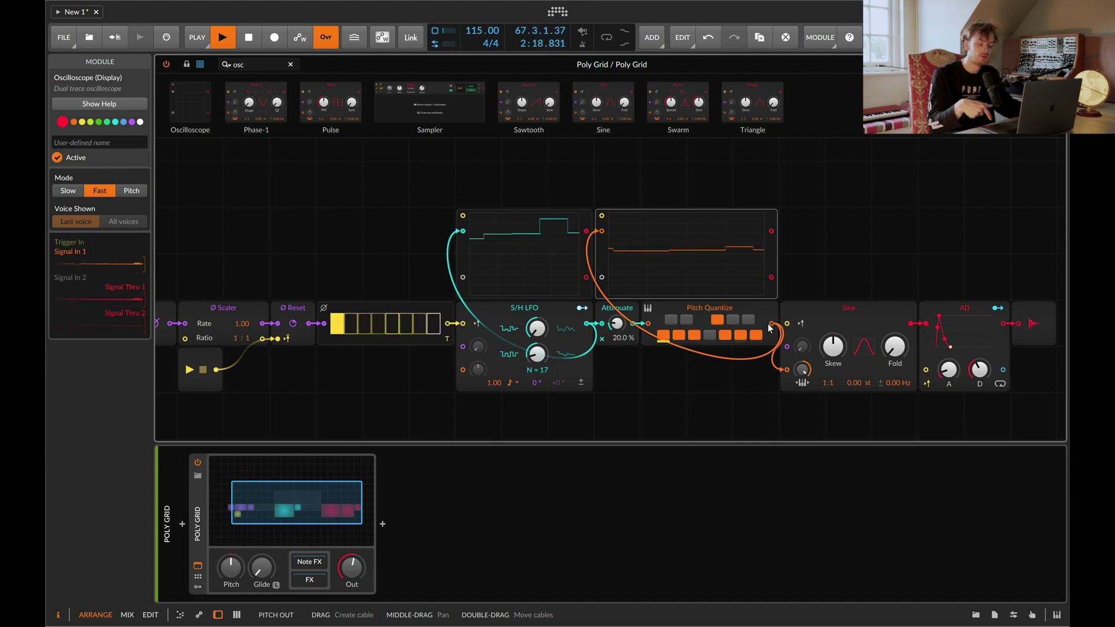
- Add a ≠ comparison module beside the second oscilloscope, fed by that scope's first signal thru
{"action": "left_click", "coordinate": [254, 63]}
{"action": "key", "text": "super+a"}
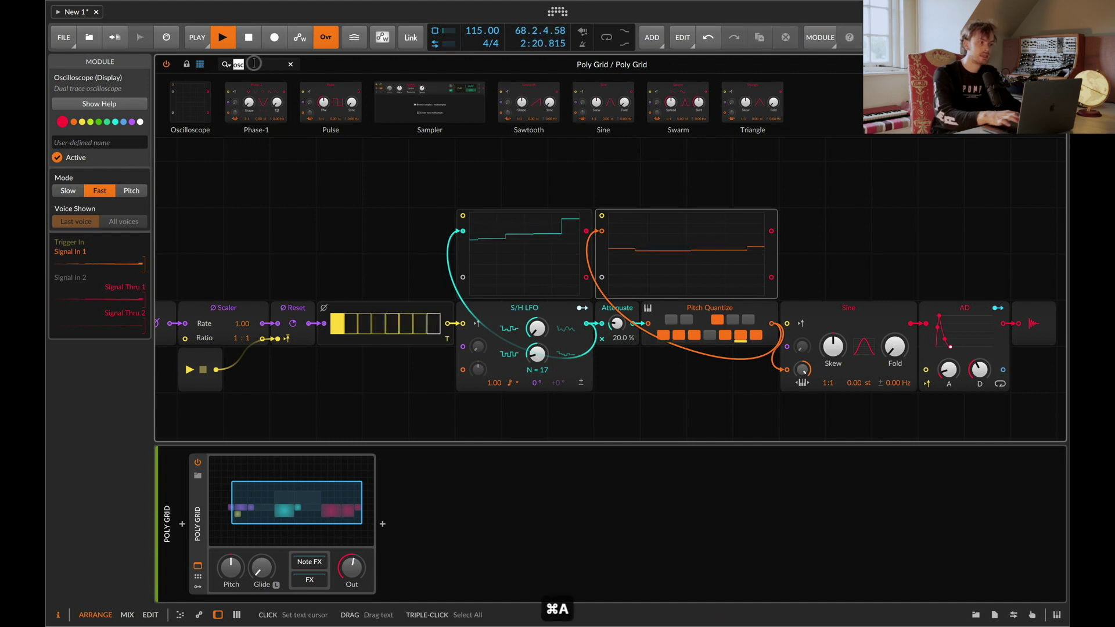
{"action": "type", "text": "no"}
{"action": "left_click_drag", "start_coordinate": [307, 103], "coordinate": [777, 233]}
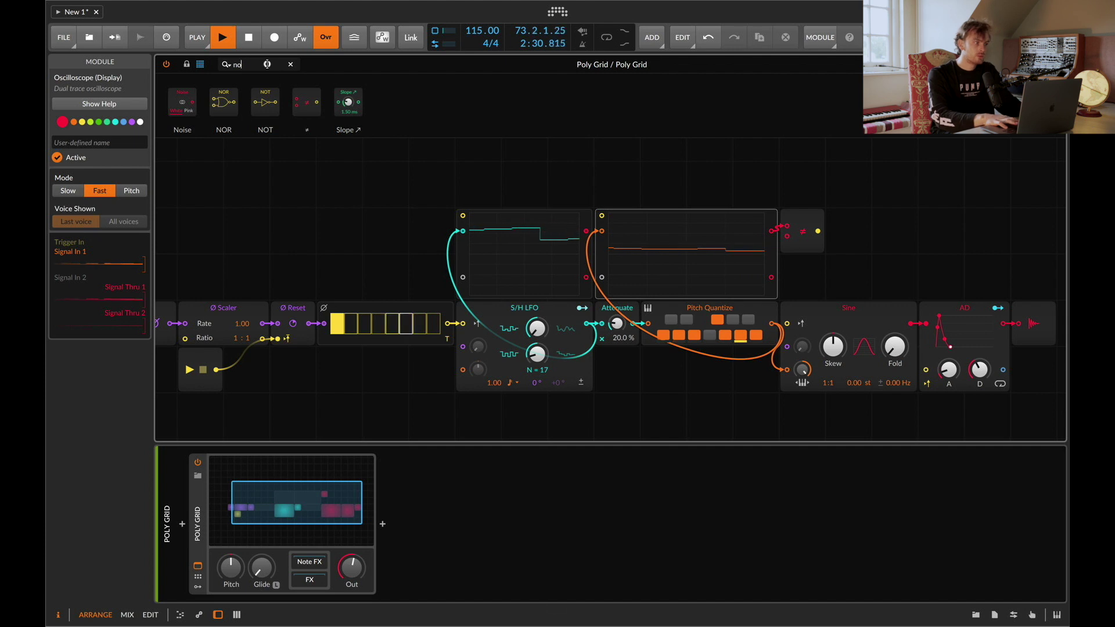
- Add a 0.00 ms Delay fed by Pitch Quantize, patch it into the second ≠ input, and connect ≠ to the AD trigger input
{"action": "key", "text": "BackSpace"}
{"action": "key", "text": "BackSpace"}
{"action": "type", "text": "del"}
{"action": "left_click_drag", "start_coordinate": [182, 101], "coordinate": [787, 277]}
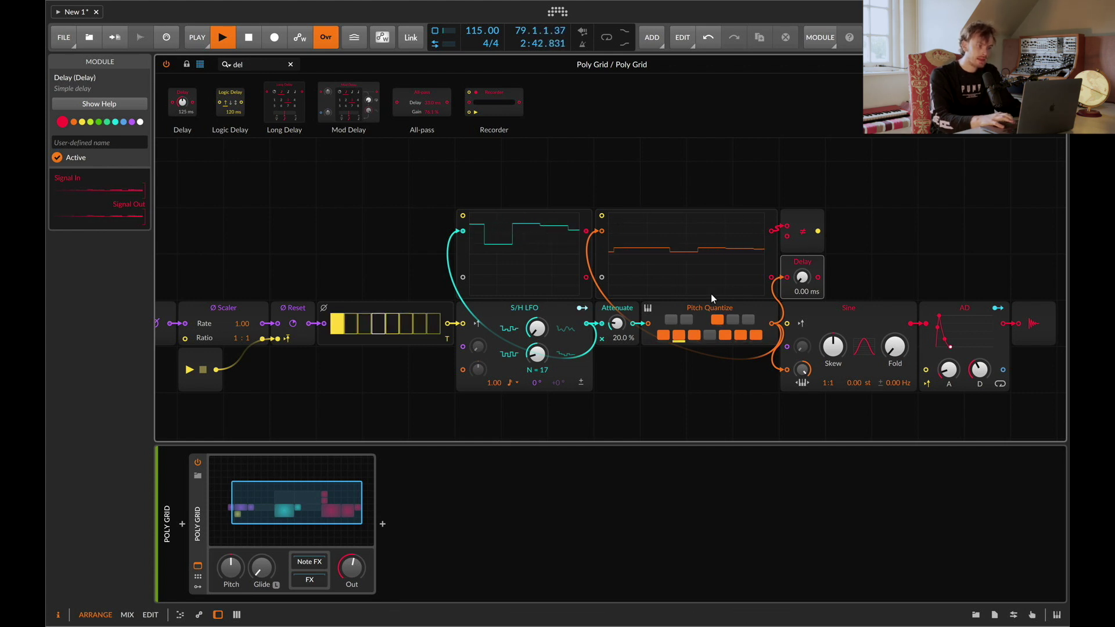
{"action": "left_click_drag", "start_coordinate": [818, 278], "coordinate": [925, 370]}
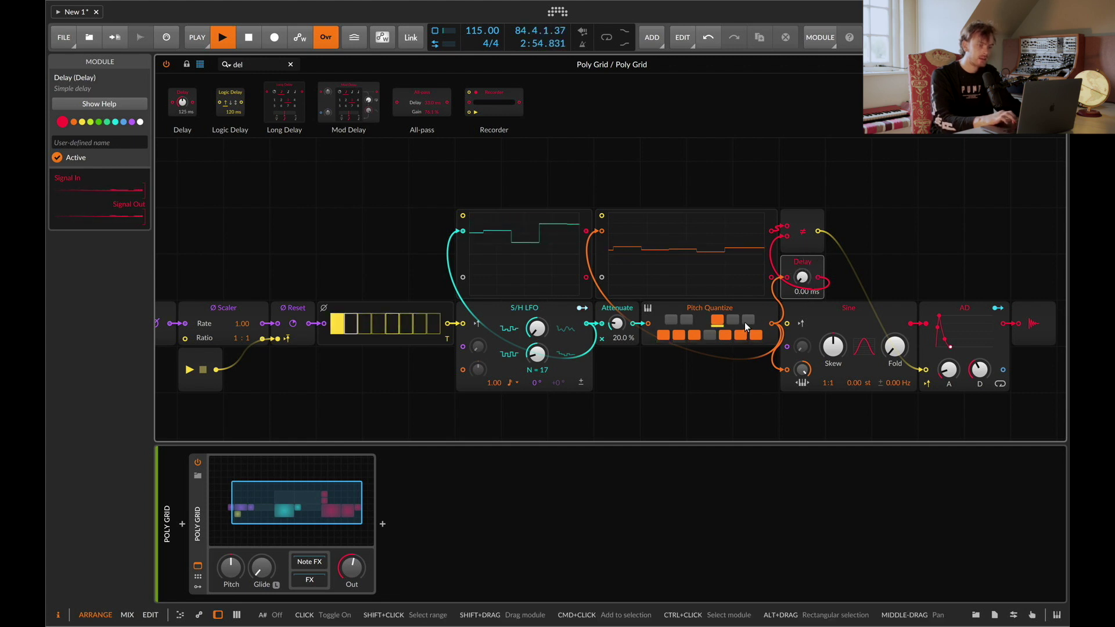
- Rearrange ≠, Delay and the second oscilloscope above Pitch Quantize and Sine, and unplug ≠ from the AD envelope
{"action": "left_click_drag", "start_coordinate": [792, 227], "coordinate": [977, 227]}
{"action": "left_click", "coordinate": [797, 261]}
{"action": "left_click_drag", "start_coordinate": [798, 261], "coordinate": [890, 261]}
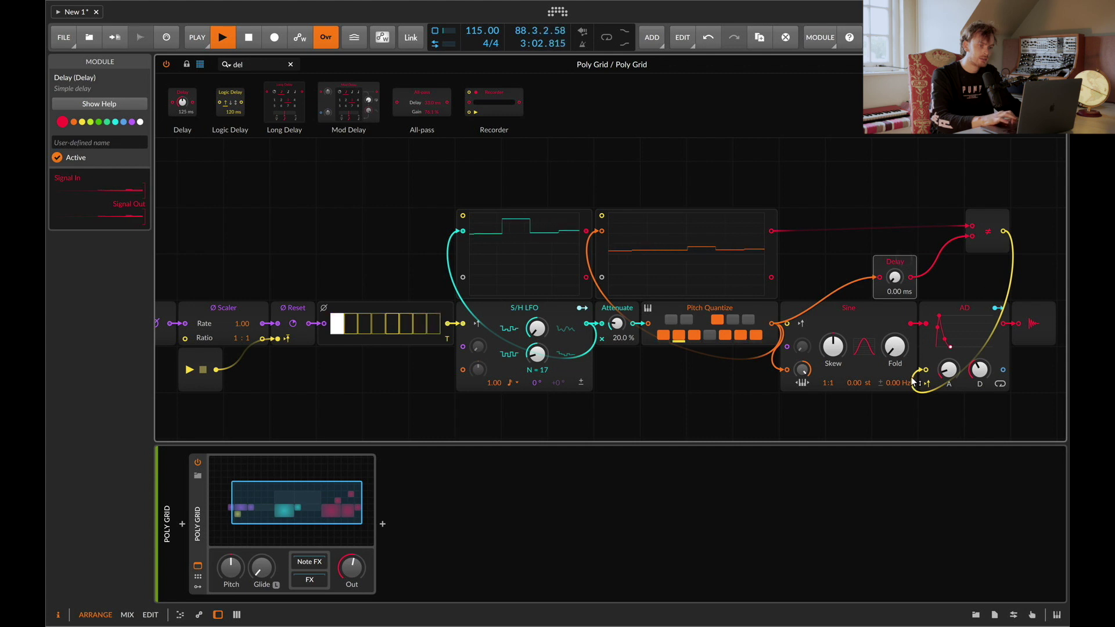
{"action": "left_click_drag", "start_coordinate": [910, 376], "coordinate": [911, 398]}
{"action": "left_click_drag", "start_coordinate": [652, 234], "coordinate": [698, 234]}
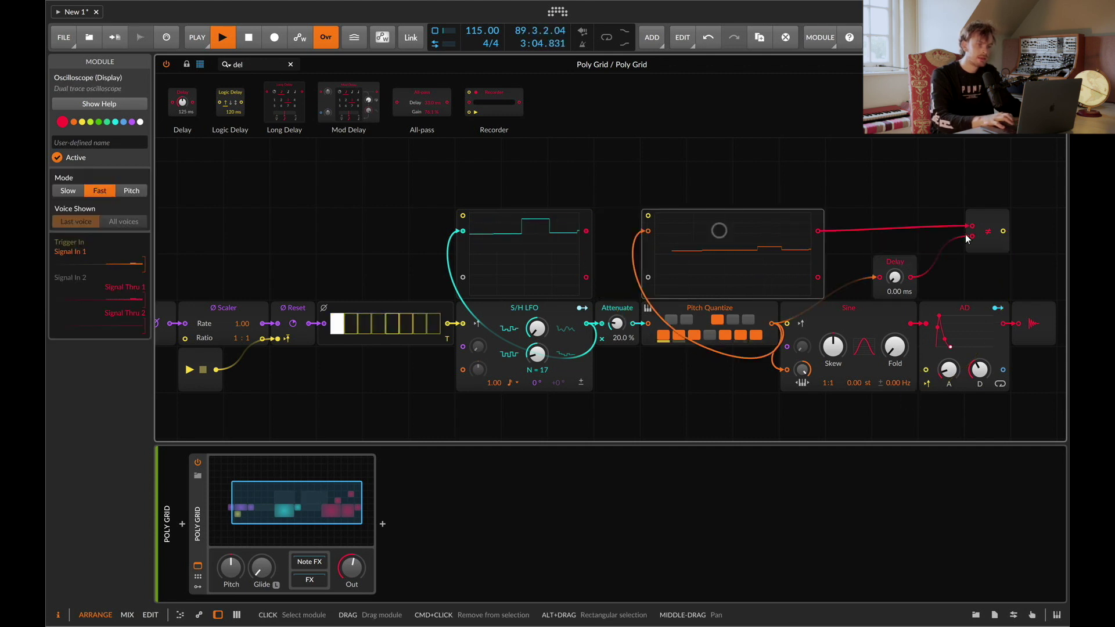
{"action": "left_click_drag", "start_coordinate": [968, 235], "coordinate": [838, 231]}
- Move Delay before the second oscilloscope, repatch its output from ≠ to the scope's second signal input, and colour it green
{"action": "left_click_drag", "start_coordinate": [900, 266], "coordinate": [624, 268]}
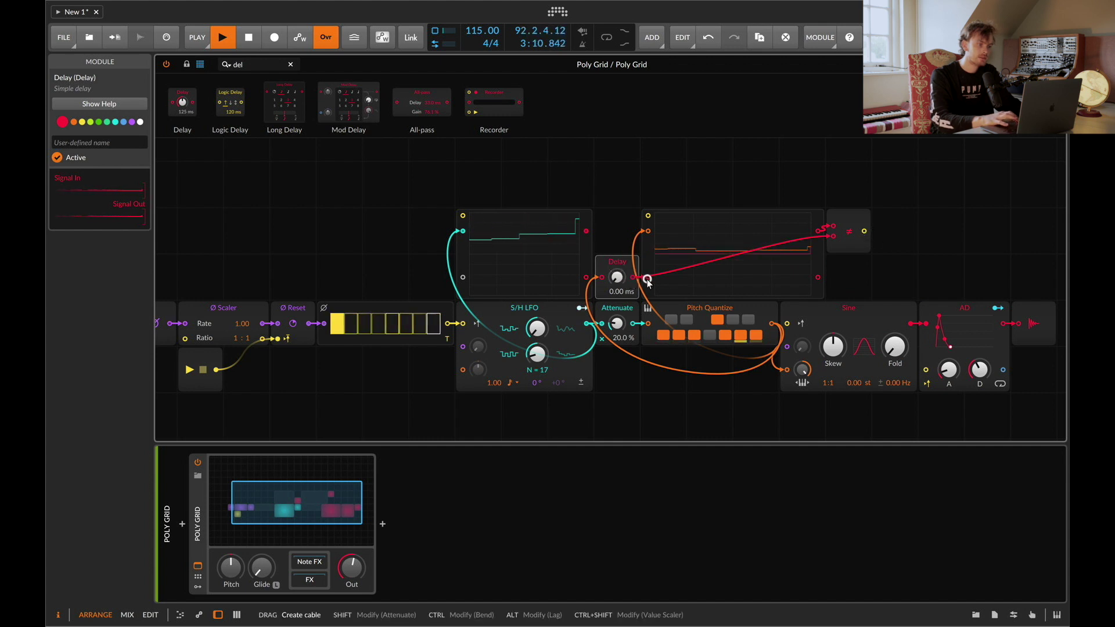
{"action": "left_click_drag", "start_coordinate": [834, 233], "coordinate": [784, 252]}
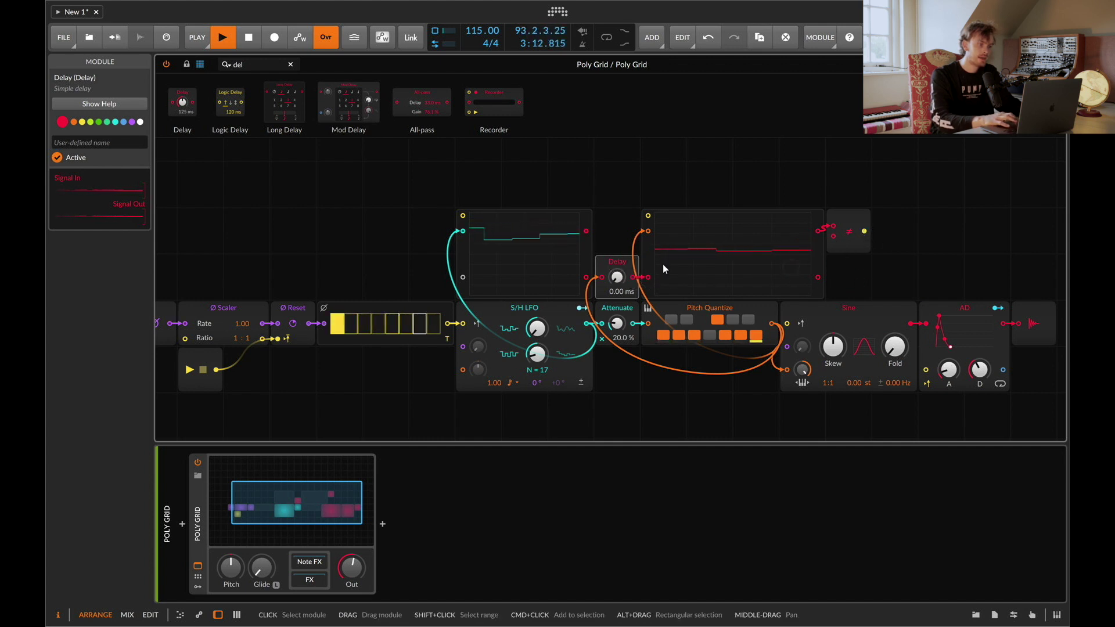
{"action": "left_click", "coordinate": [104, 122]}
{"action": "left_click", "coordinate": [714, 256]}
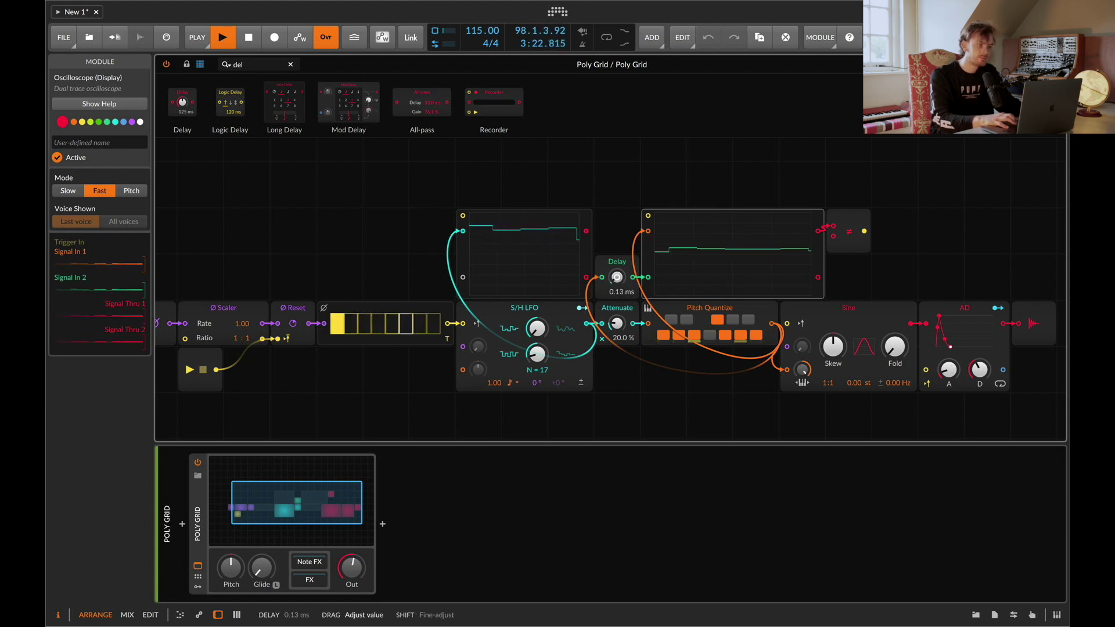
- Raise the Delay time through 58.2 ms to 130 ms to compare the direct and delayed pitch traces, and lower it again
{"action": "left_click_drag", "start_coordinate": [616, 277], "coordinate": [616, 244]}
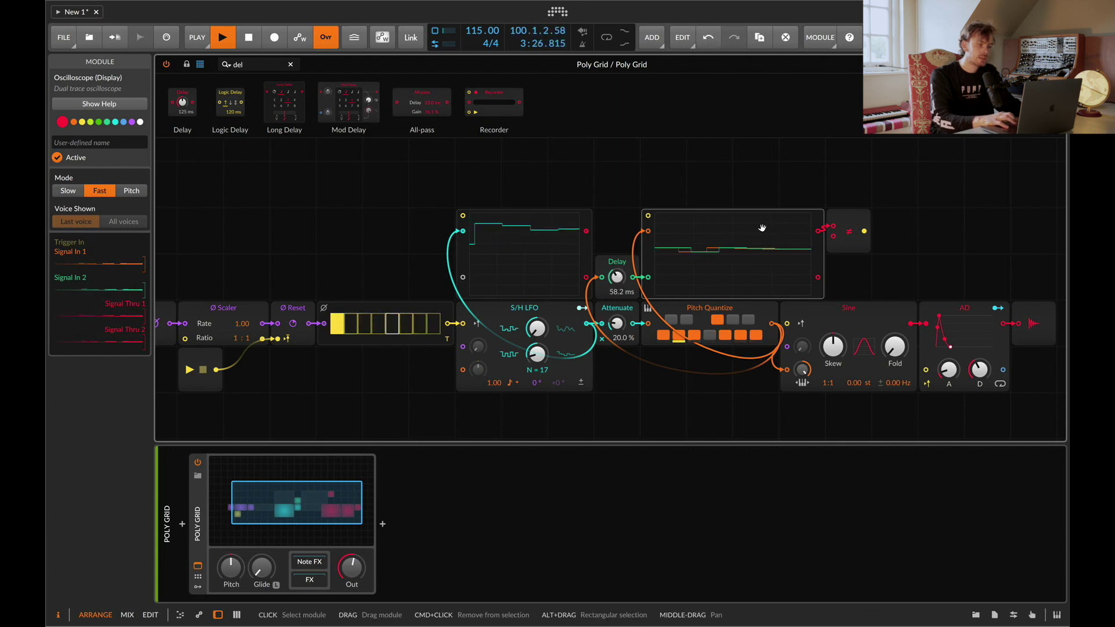
{"action": "scroll", "coordinate": [741, 234], "scroll_direction": "up", "scroll_amount": 10}
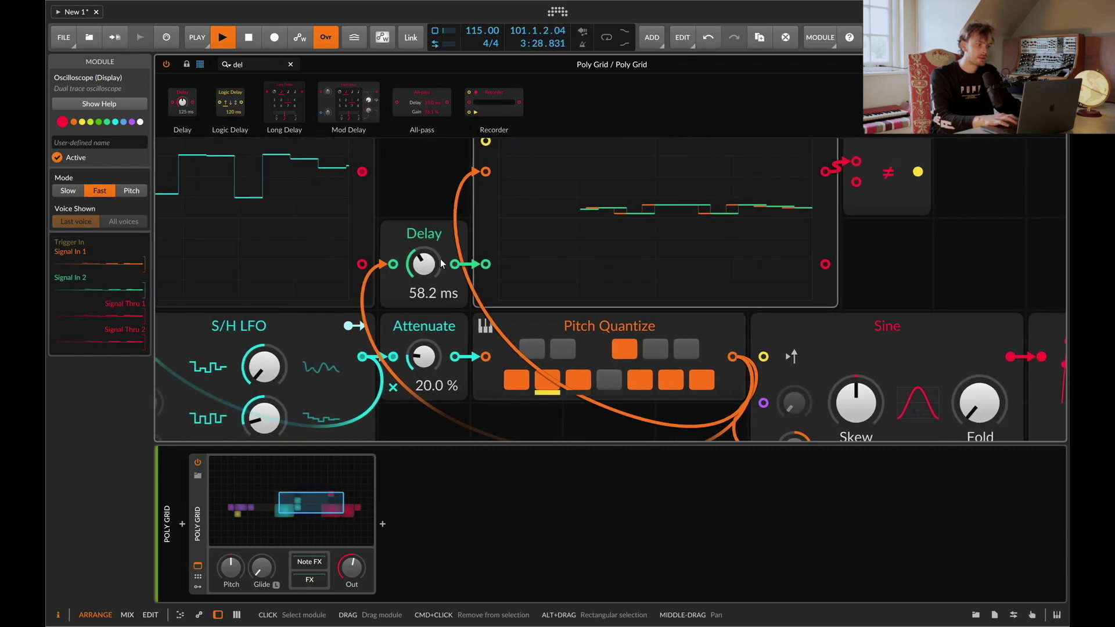
{"action": "left_click_drag", "start_coordinate": [419, 264], "coordinate": [419, 220]}
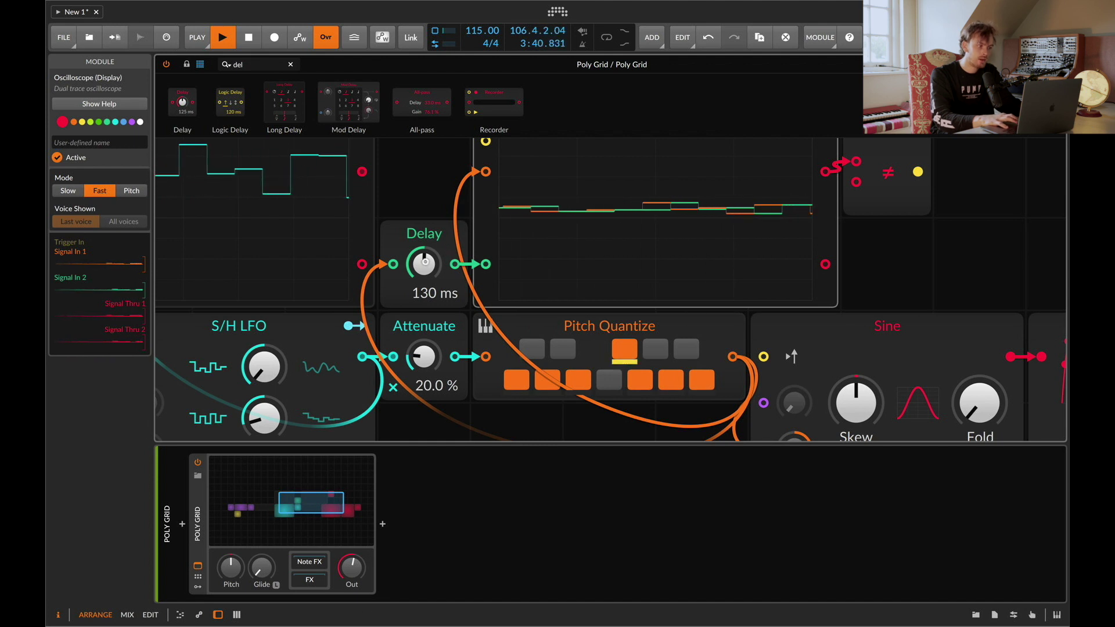
{"action": "left_click_drag", "start_coordinate": [428, 266], "coordinate": [425, 302]}
- Undo the Delay's time changes, green colour, oscilloscope patching and relocation
{"action": "key", "text": "super+z"}
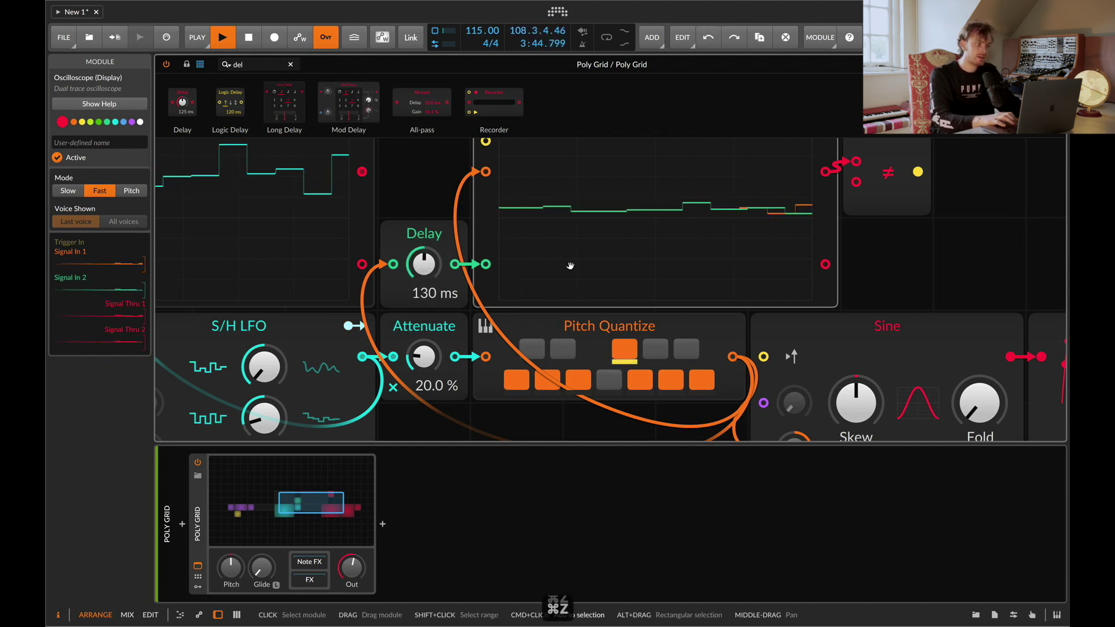
{"action": "key", "text": "super+z"}
{"action": "key", "text": "super+z"}
{"action": "key", "text": "super+z"}
{"action": "key", "text": "super+z"}
{"action": "key", "text": "super+z"}
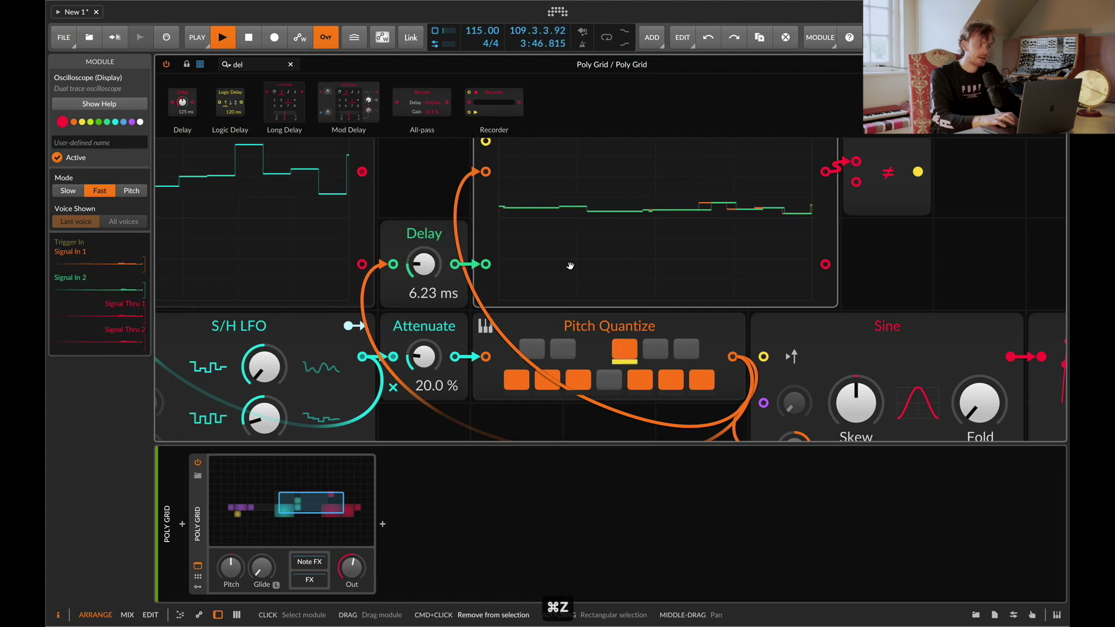
{"action": "key", "text": "super+z"}
{"action": "key", "text": "super+z"}
{"action": "key", "text": "super+z"}
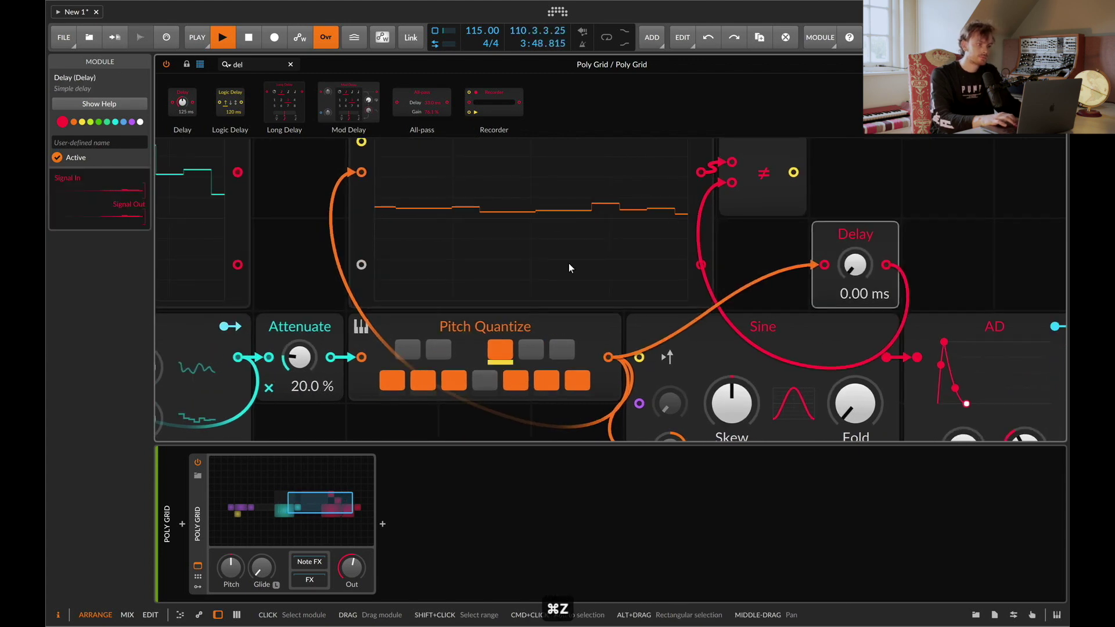
- Reconnect the ≠ output to the AD envelope's trigger input
{"action": "scroll", "coordinate": [569, 265], "scroll_direction": "down", "scroll_amount": 5}
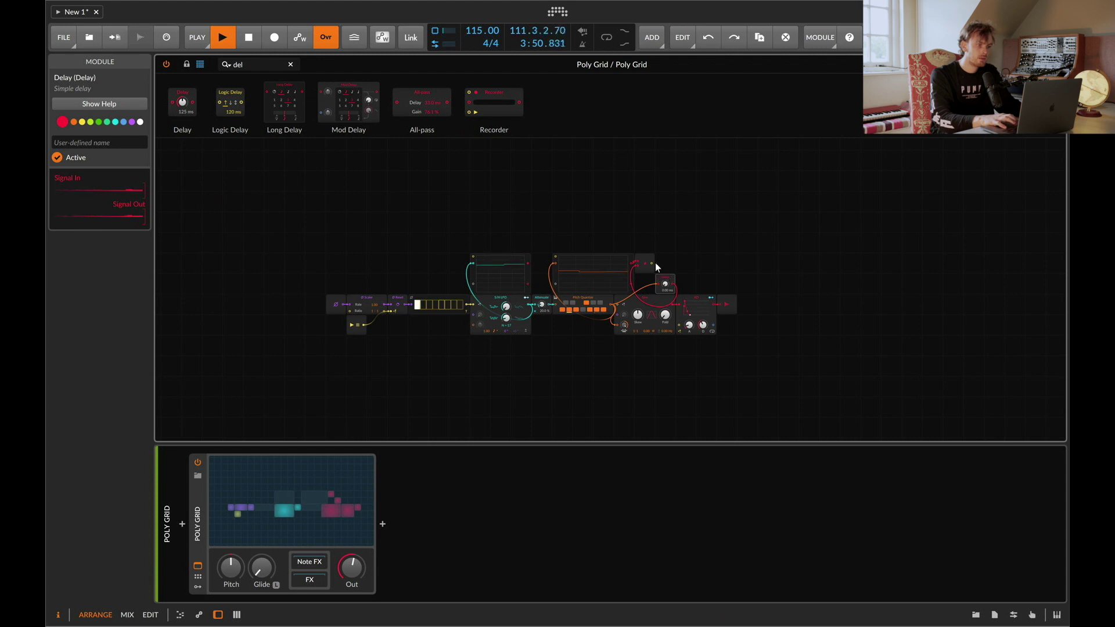
{"action": "left_click_drag", "start_coordinate": [653, 263], "coordinate": [666, 284]}
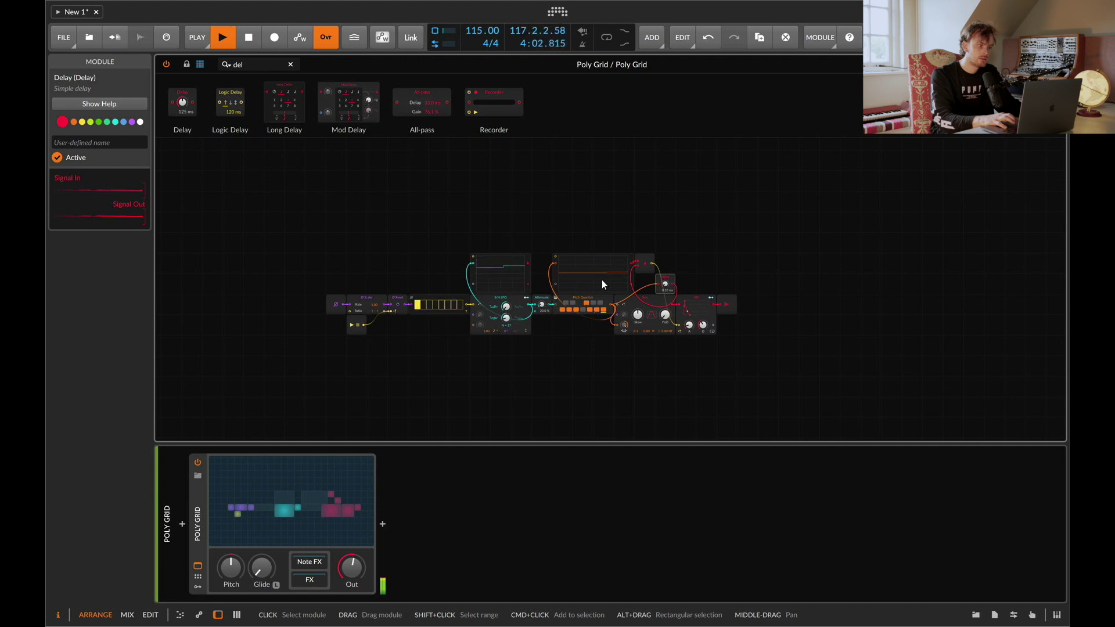
{"action": "left_click_drag", "start_coordinate": [665, 283], "coordinate": [667, 287]}
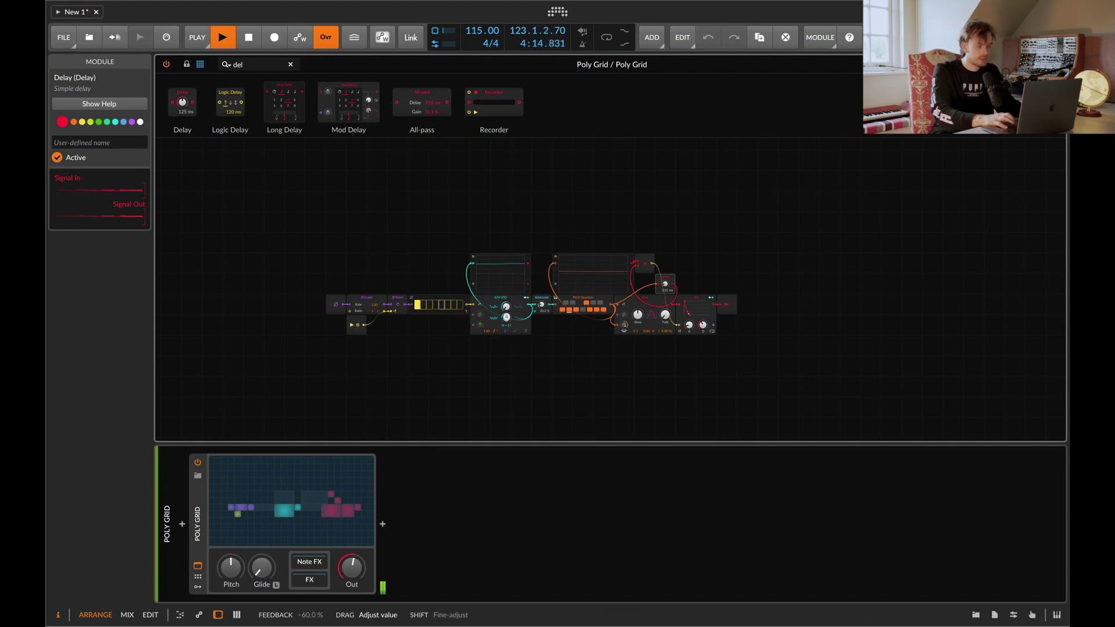
- Vary the S/H LFO's epoch through N = 12 and N = 15 and raise its feedback to -25.3 %
{"action": "scroll", "coordinate": [506, 316], "scroll_direction": "up", "scroll_amount": 5}
{"action": "scroll", "coordinate": [506, 316], "scroll_direction": "left", "scroll_amount": 5}
{"action": "scroll", "coordinate": [506, 316], "scroll_direction": "down", "scroll_amount": 2}
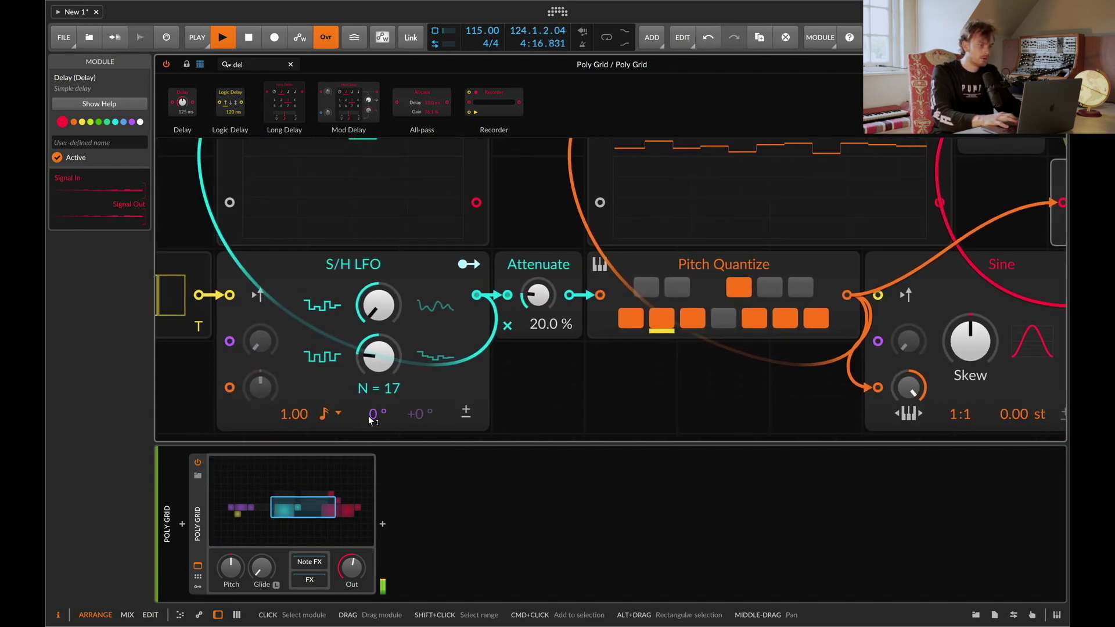
{"action": "left_click_drag", "start_coordinate": [374, 413], "coordinate": [393, 394]}
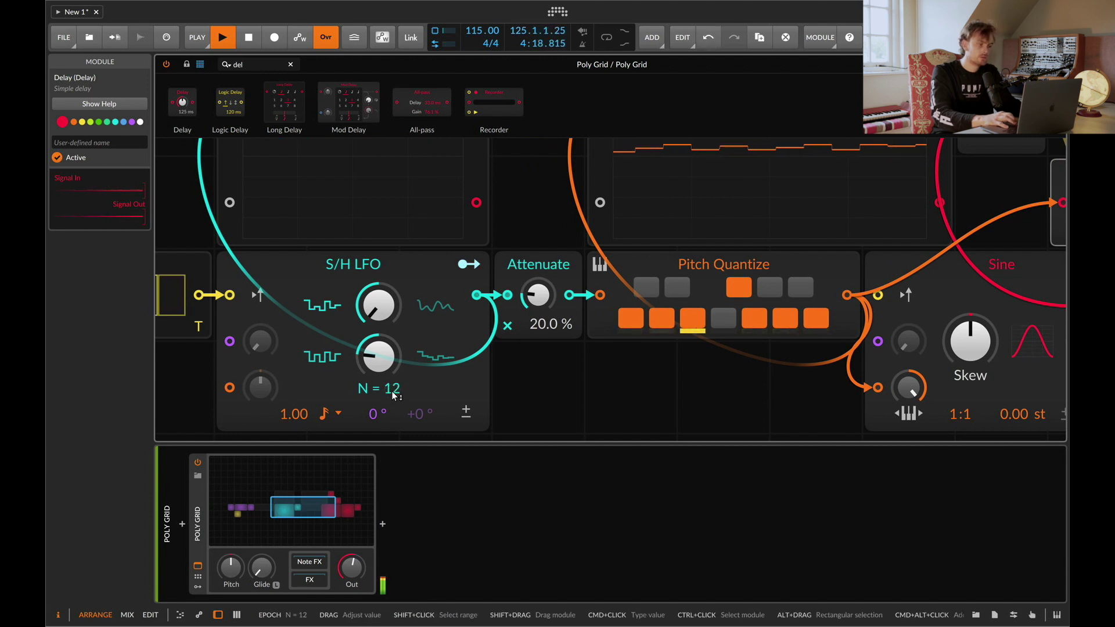
{"action": "left_click_drag", "start_coordinate": [394, 395], "coordinate": [388, 378]}
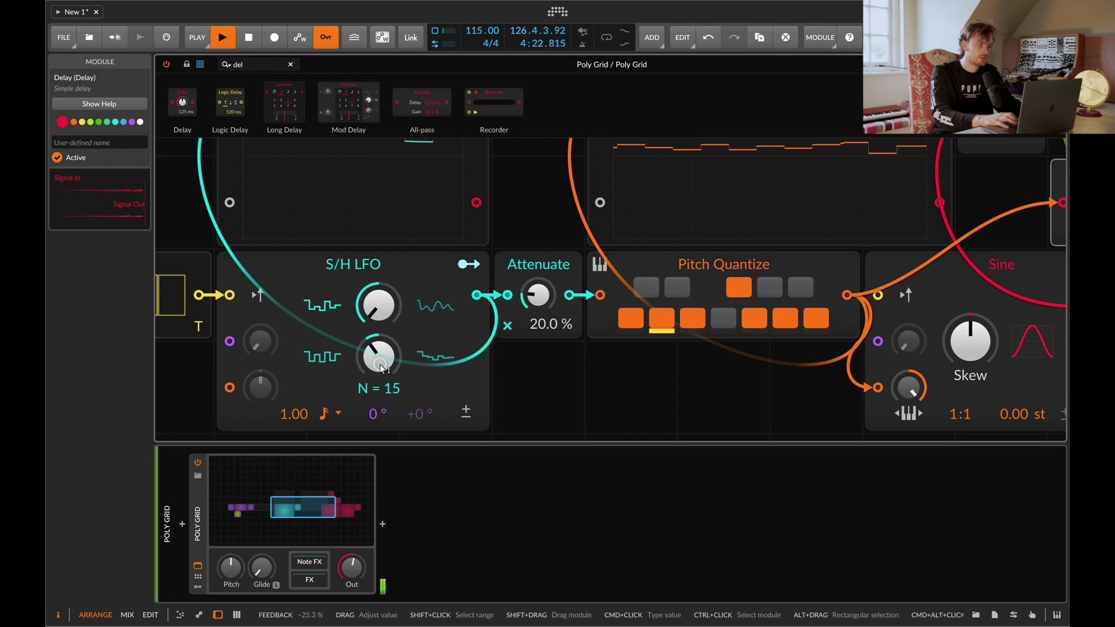
- Set the S/H LFO's timebase to 8th note and its epoch to N = 14
{"action": "left_click", "coordinate": [336, 414]}
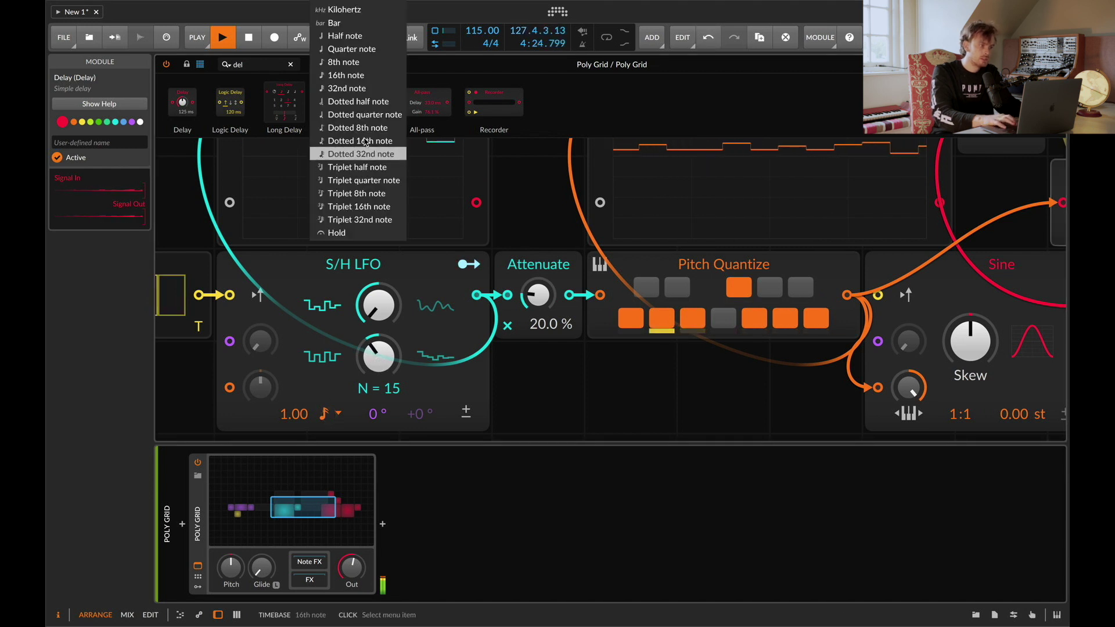
{"action": "left_click", "coordinate": [339, 61]}
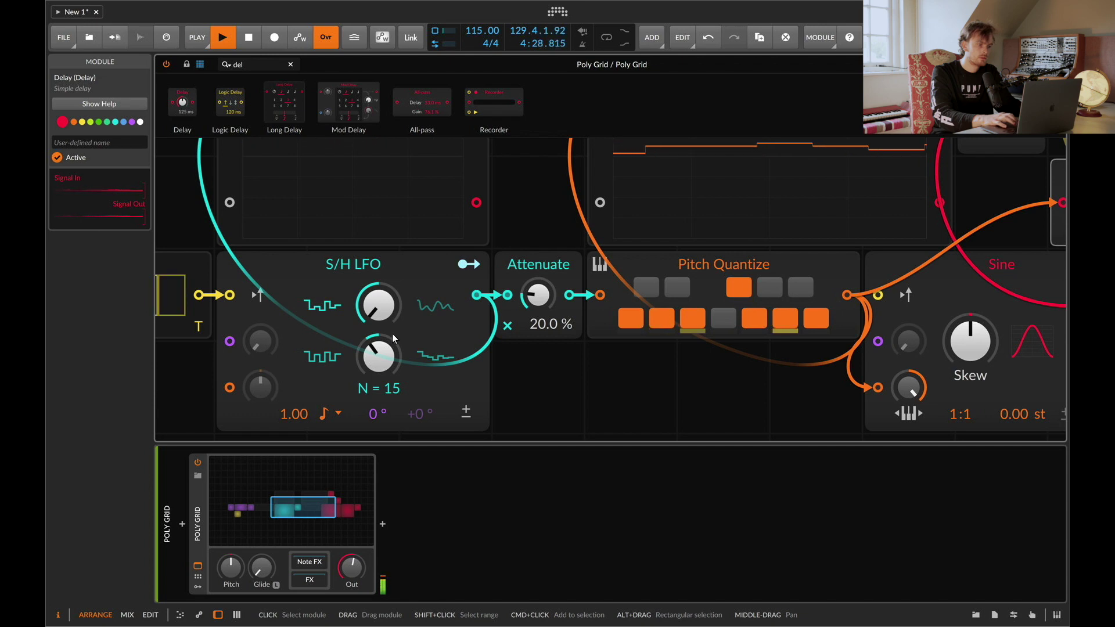
{"action": "scroll", "coordinate": [528, 357], "scroll_direction": "up", "scroll_amount": 2}
- Set the Sine's pitch ratio to 1:2
{"action": "scroll", "coordinate": [529, 357], "scroll_direction": "down", "scroll_amount": 3}
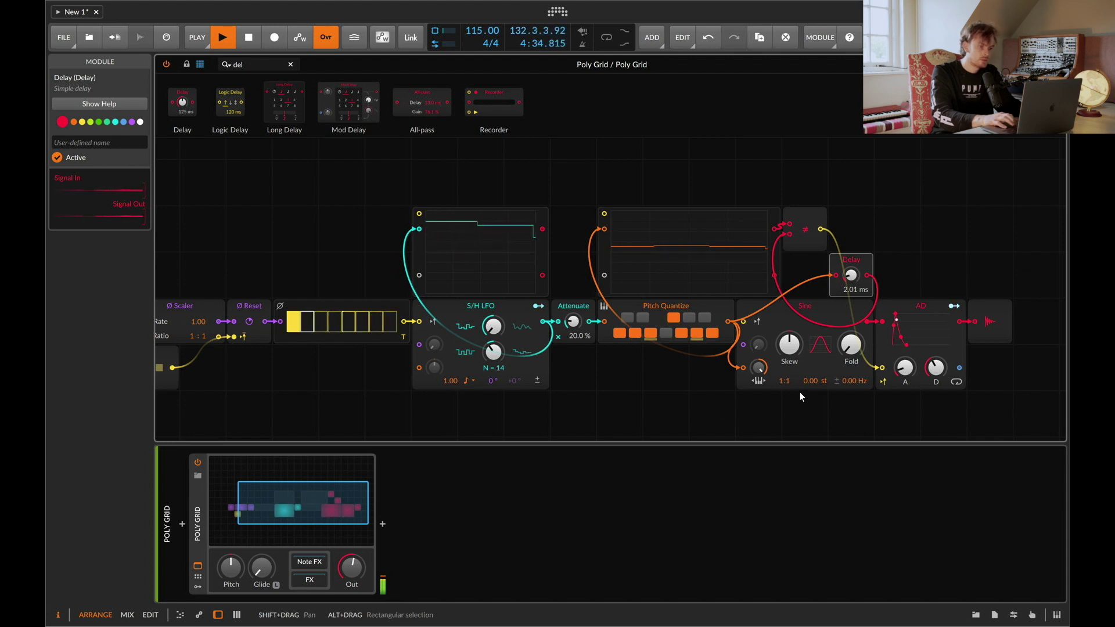
{"action": "left_click_drag", "start_coordinate": [787, 383], "coordinate": [788, 386]}
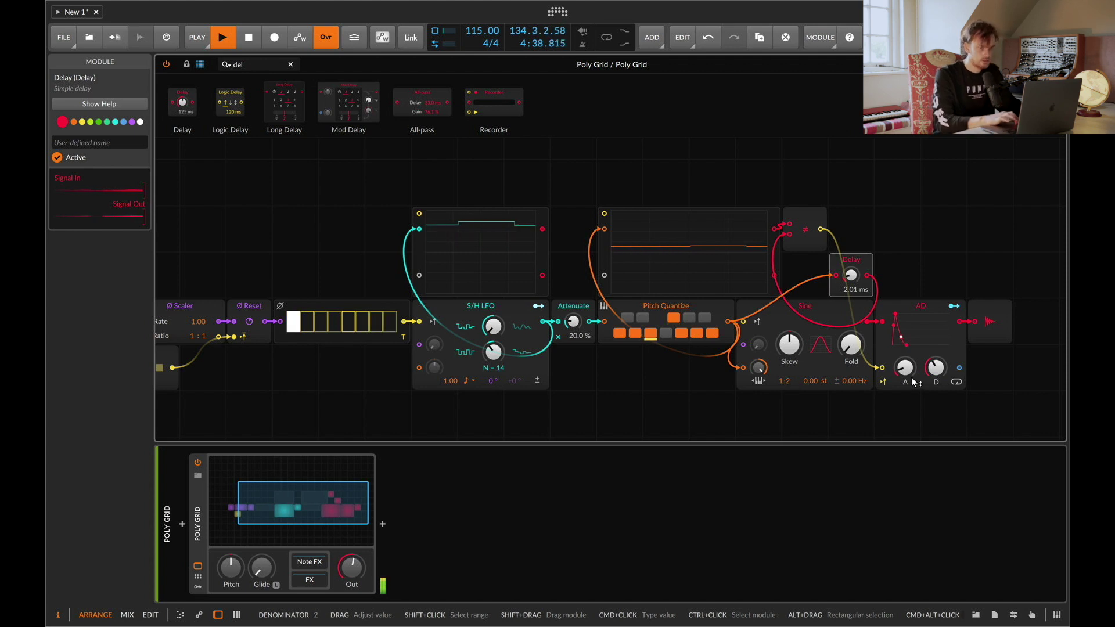
- Vary the S/H LFO's feedback through -76.9 % and up to 30.7 %
{"action": "scroll", "coordinate": [521, 343], "scroll_direction": "left", "scroll_amount": 5}
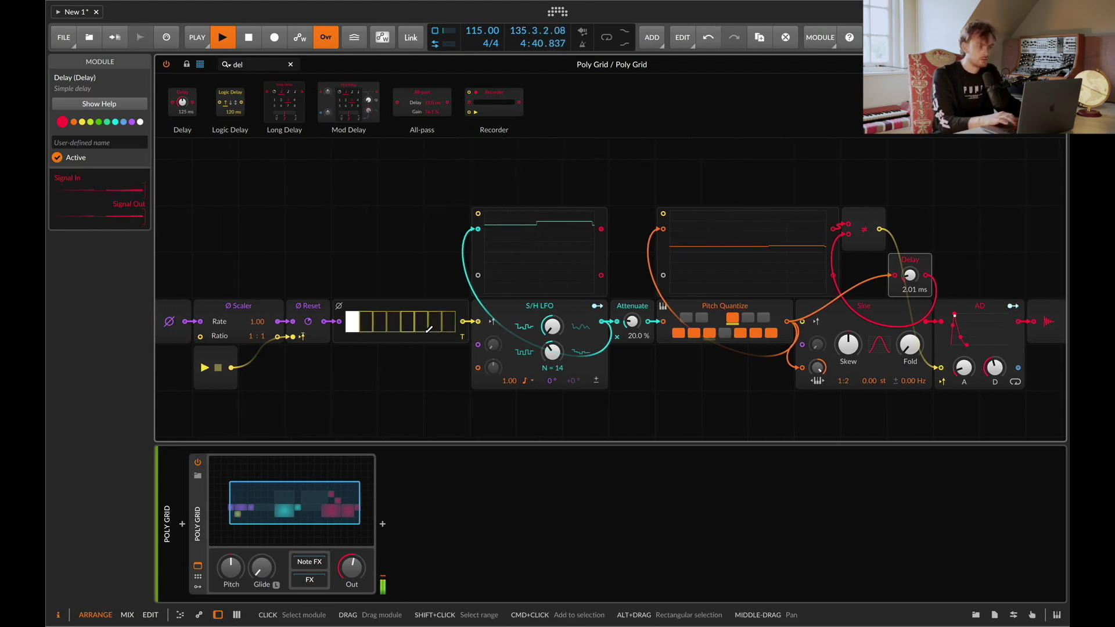
{"action": "left_click", "coordinate": [568, 365]}
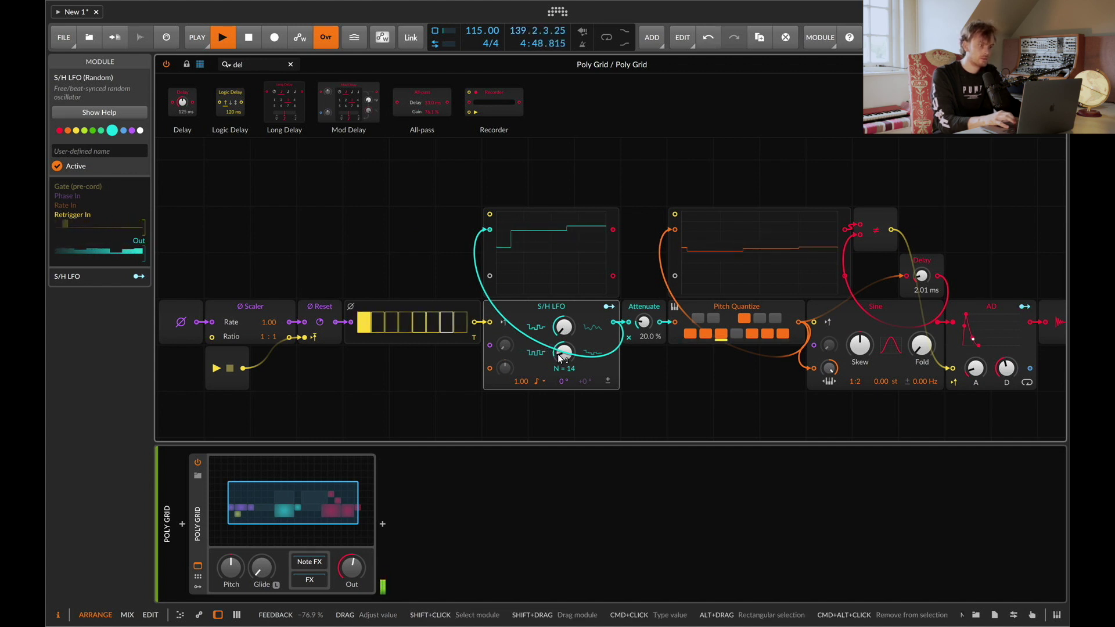
{"action": "scroll", "coordinate": [560, 355], "scroll_direction": "down", "scroll_amount": 1}
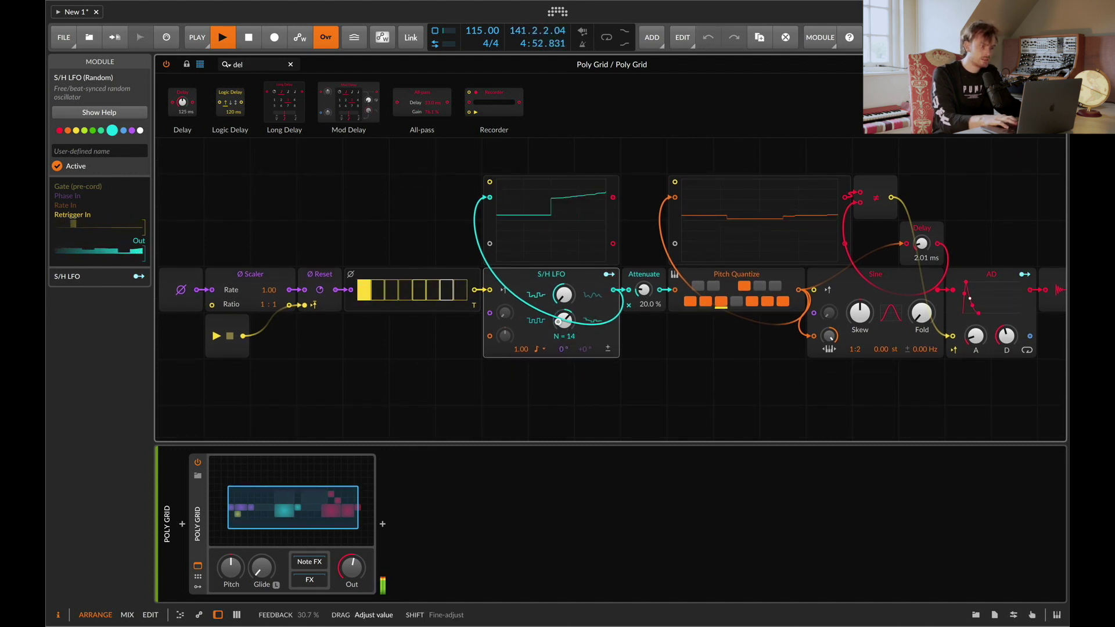
- Set the Attenuate amount between the S/H LFO and Pitch Quantize to 30 %
{"action": "left_click", "coordinate": [643, 291], "text": "super"}
{"action": "type", "text": "30"}
{"action": "key", "text": "Return"}
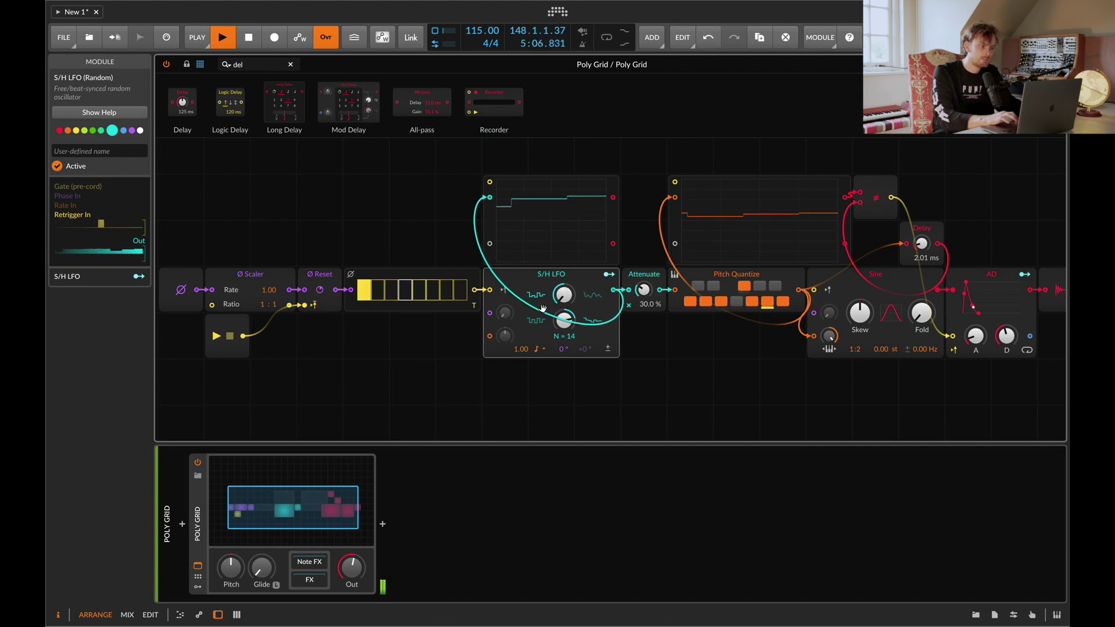
- Raise the S/H LFO's smoothing through 12.9 % to 22.7 %
{"action": "left_click_drag", "start_coordinate": [563, 297], "coordinate": [563, 296]}
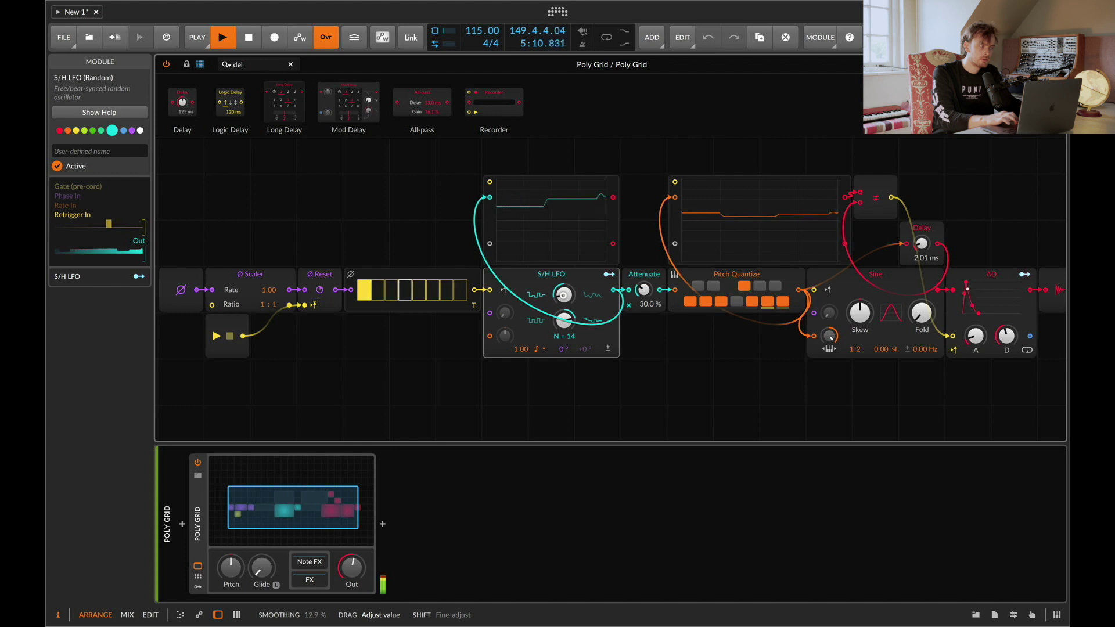
{"action": "left_click_drag", "start_coordinate": [562, 296], "coordinate": [564, 299]}
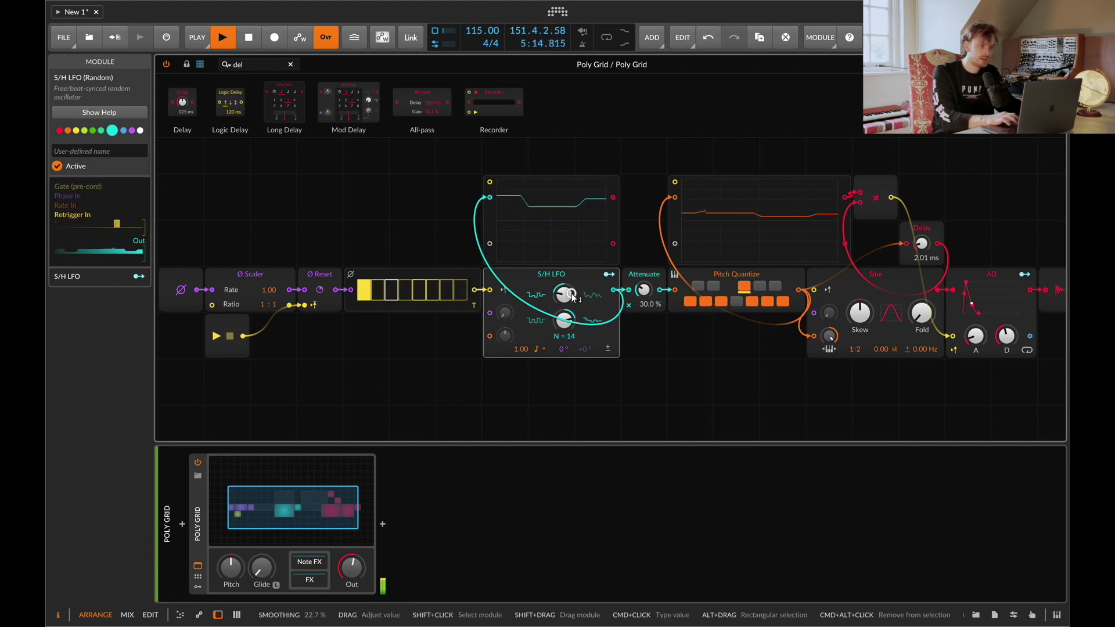
- Vary the Delay time through 32.0 ms and 0.31 ms, and settle it at 0.58 ms
{"action": "left_click_drag", "start_coordinate": [921, 243], "coordinate": [922, 248]}
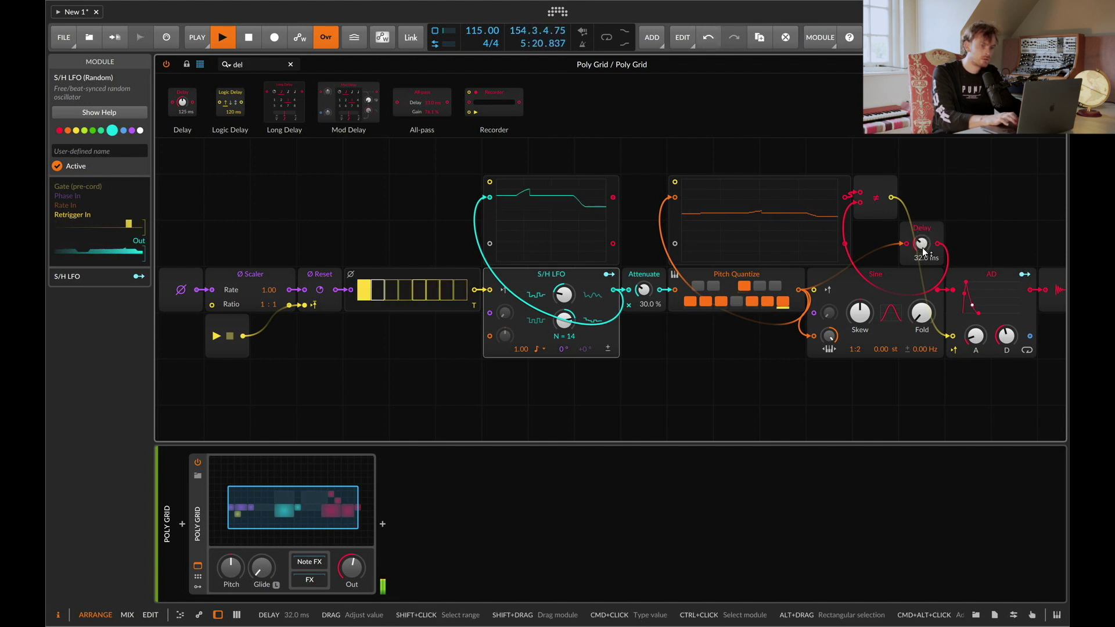
{"action": "double_click", "coordinate": [922, 246]}
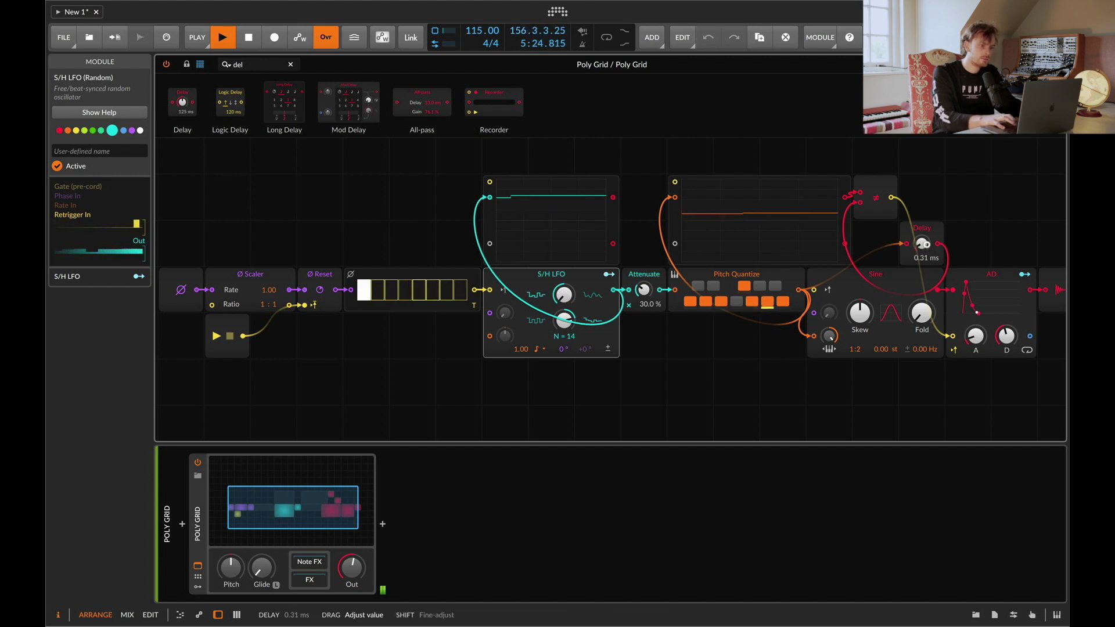
{"action": "left_click_drag", "start_coordinate": [923, 244], "coordinate": [923, 243]}
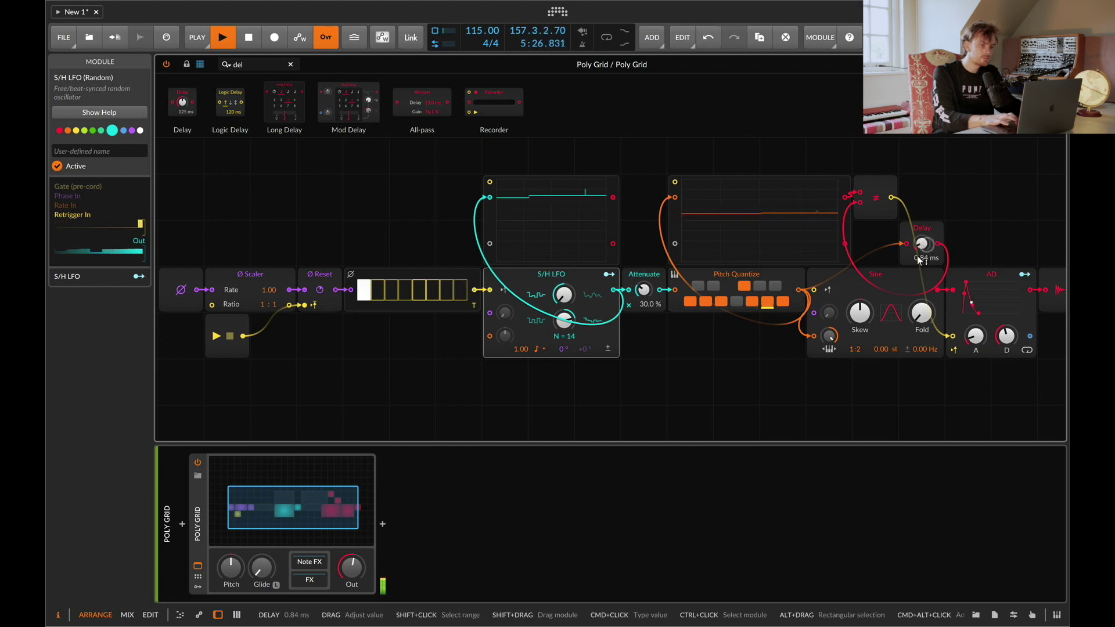
- Duplicate the Sine below the original and shift the Audio Out and AD modules away from the oscillators to make room
{"action": "scroll", "coordinate": [924, 304], "scroll_direction": "right", "scroll_amount": 3}
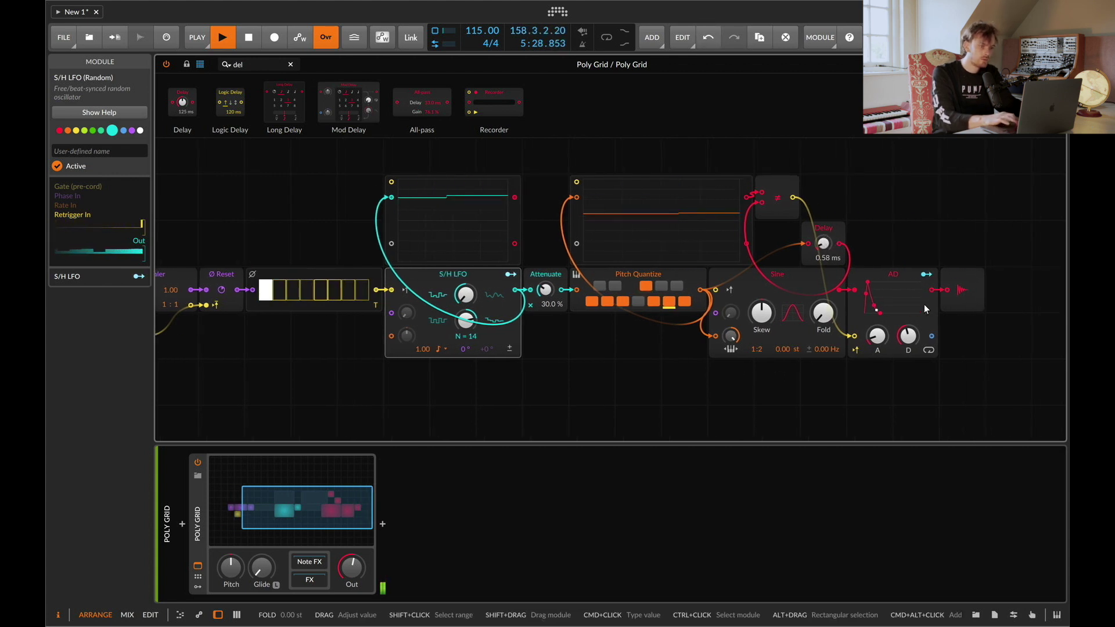
{"action": "left_click", "coordinate": [838, 323]}
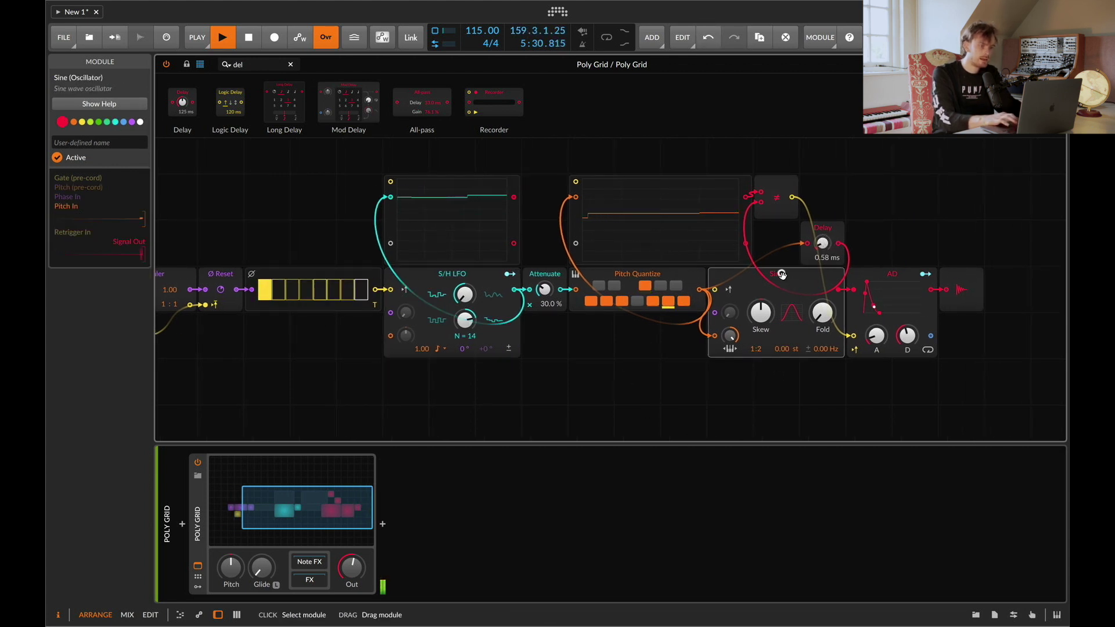
{"action": "key", "text": "super+d"}
{"action": "scroll", "coordinate": [871, 354], "scroll_direction": "down", "scroll_amount": 3}
{"action": "left_click_drag", "start_coordinate": [953, 242], "coordinate": [1045, 242]}
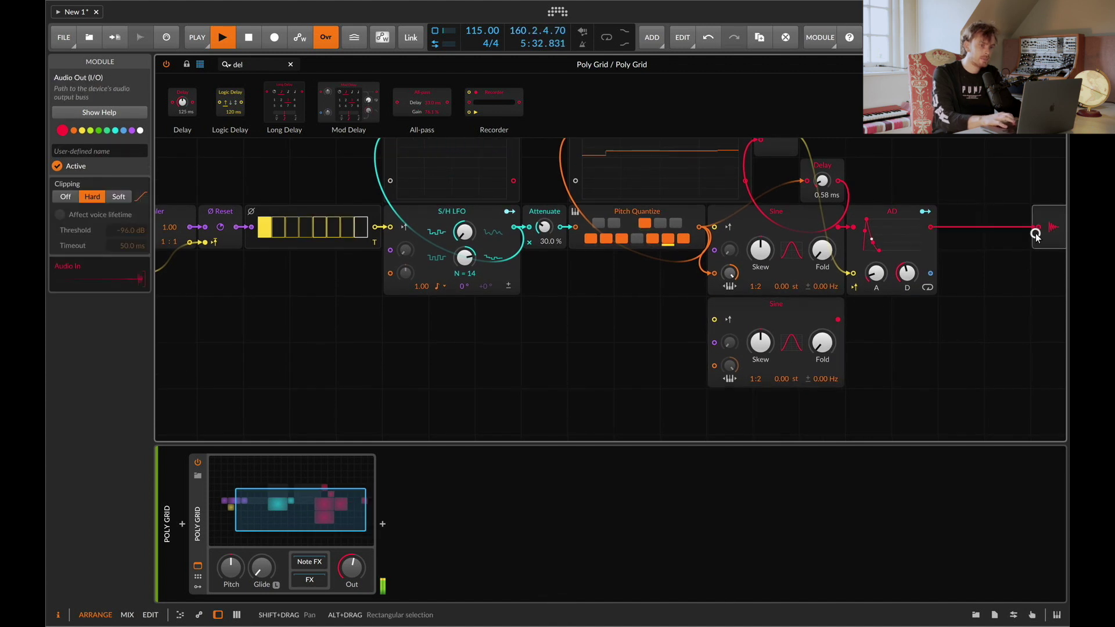
{"action": "left_click_drag", "start_coordinate": [906, 249], "coordinate": [953, 250]}
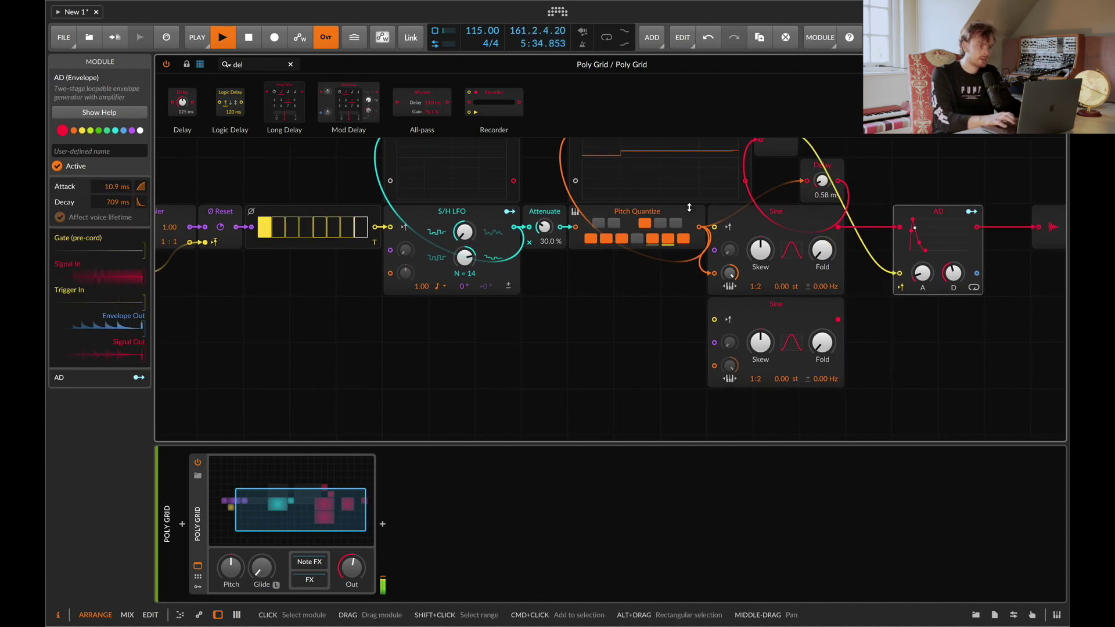
- Feed the second Sine's pitch from a copied Pitch Quantize, preceded by a 3 st Transpose patched from the first Pitch Quantize
{"action": "left_click_drag", "start_coordinate": [673, 224], "coordinate": [672, 363]}
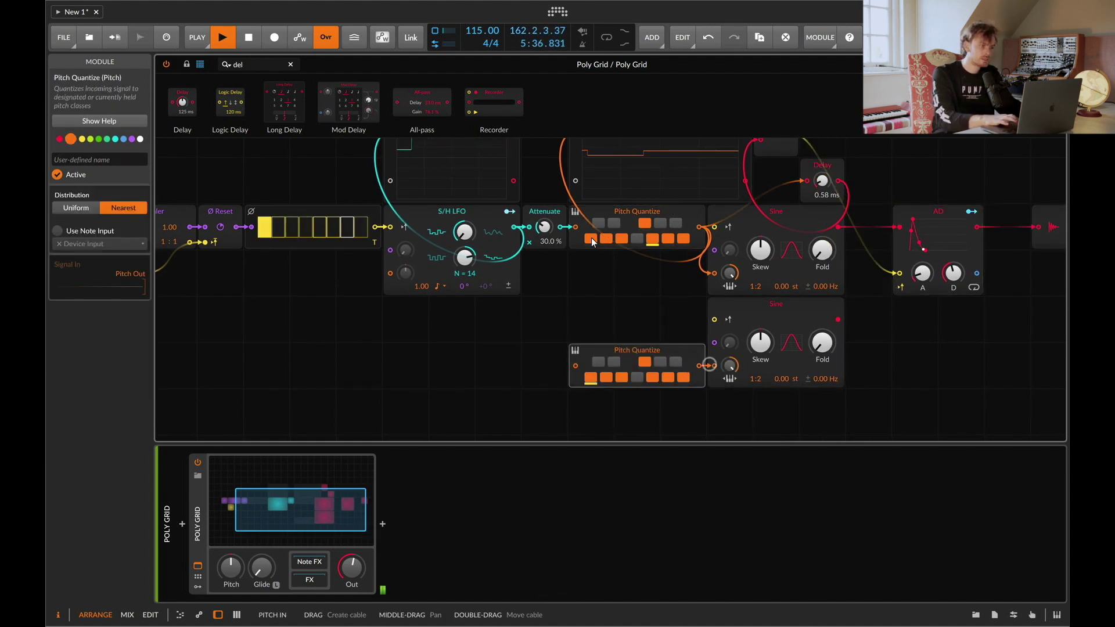
{"action": "left_click", "coordinate": [262, 62]}
{"action": "type", "text": "tr"}
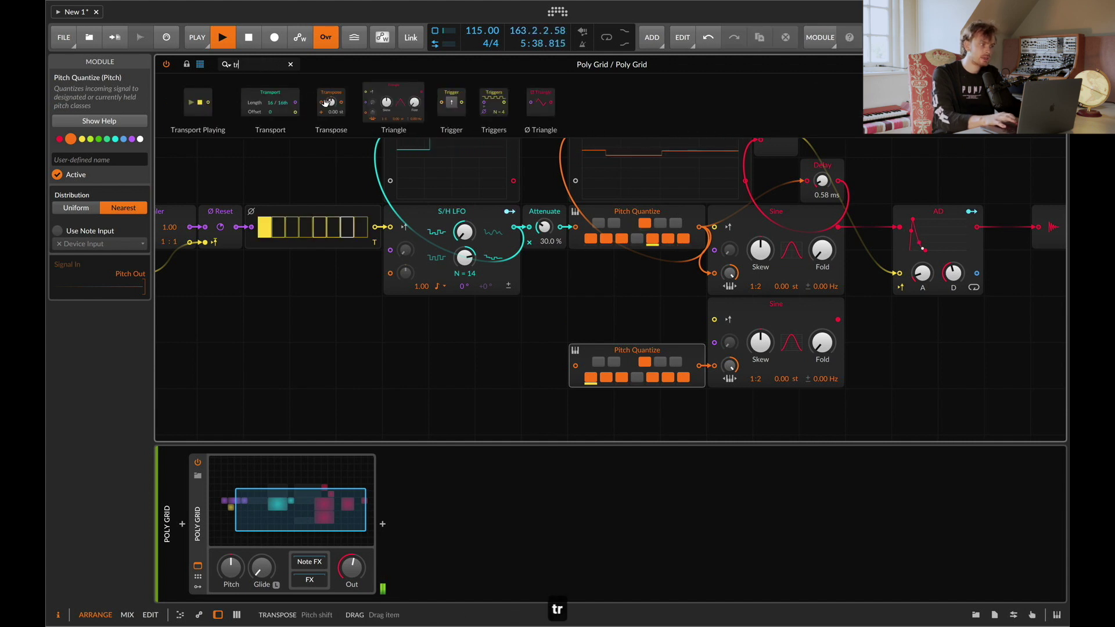
{"action": "double_click", "coordinate": [576, 366]}
{"action": "left_click", "coordinate": [545, 364], "text": "super"}
{"action": "type", "text": "3"}
{"action": "key", "text": "Return"}
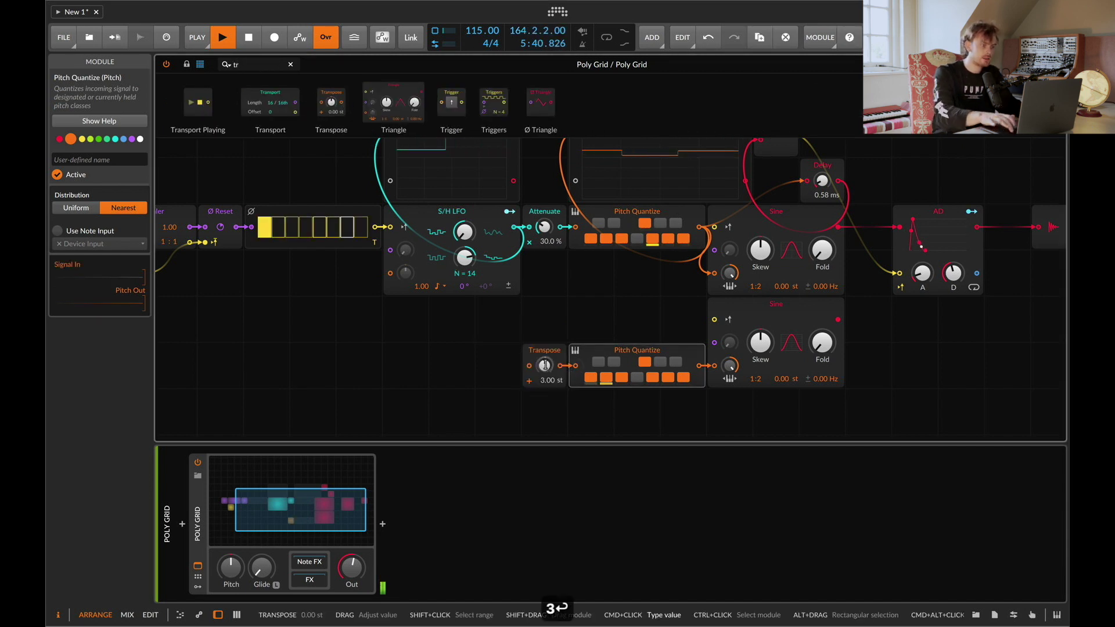
{"action": "left_click_drag", "start_coordinate": [700, 226], "coordinate": [527, 367]}
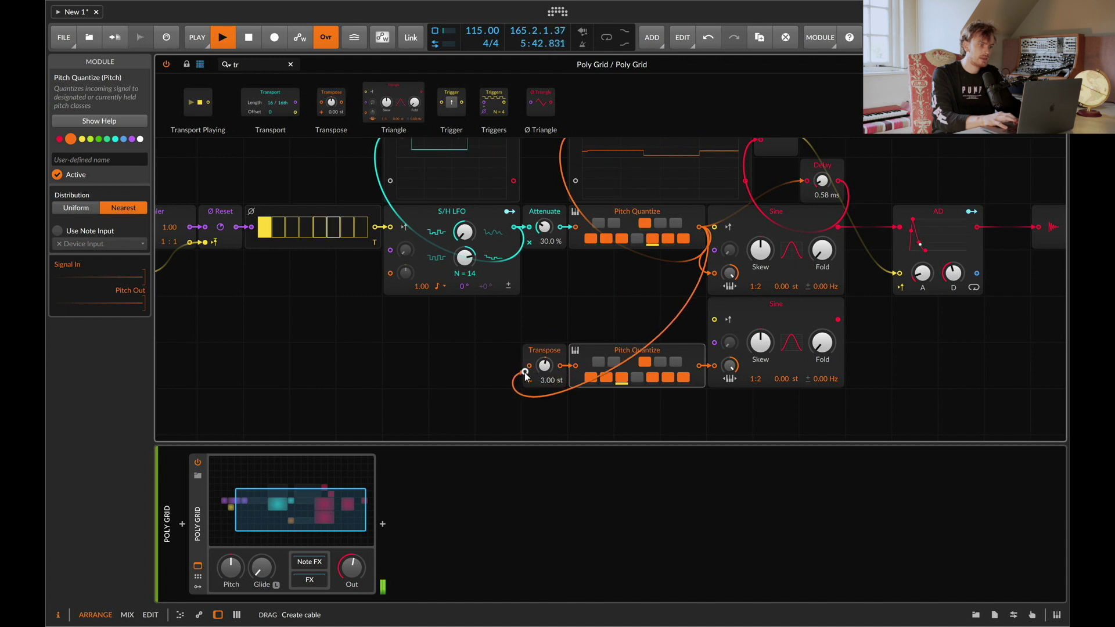
- Move the AD further along and combine both Sines through a Mixer before it, with channel 2 at -5.7 dB
{"action": "left_click_drag", "start_coordinate": [946, 224], "coordinate": [992, 225]}
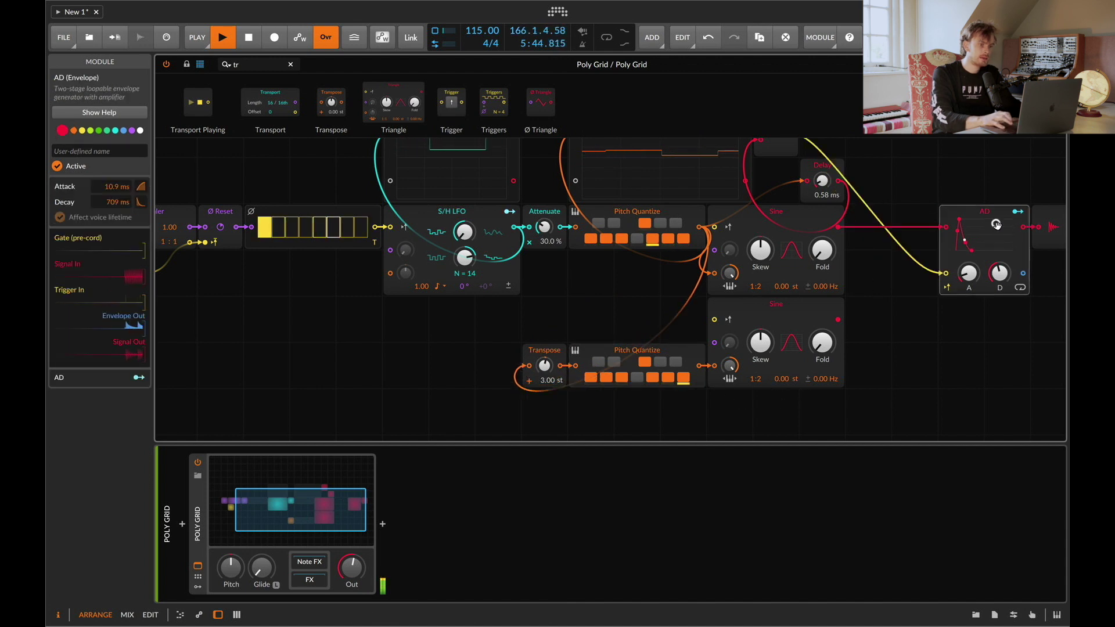
{"action": "left_click_drag", "start_coordinate": [839, 319], "coordinate": [946, 227]}
{"action": "left_click_drag", "start_coordinate": [875, 278], "coordinate": [875, 294]}
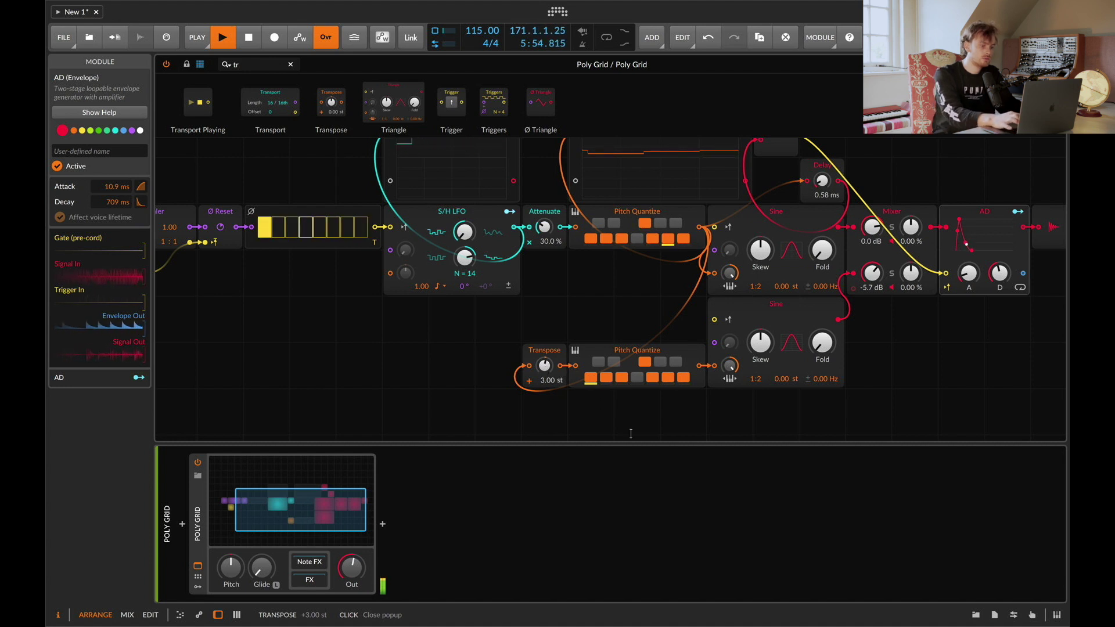
- Set the Transpose to 15 st and try a fold of +6.40 st on the second Sine
{"action": "key", "text": "Return"}
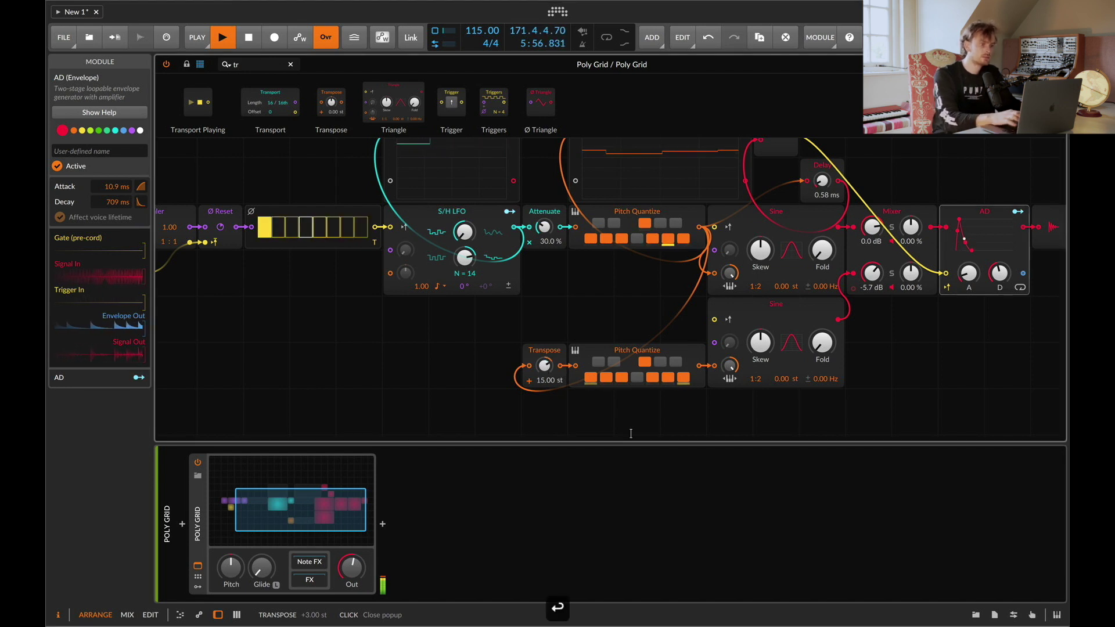
{"action": "left_click", "coordinate": [839, 349]}
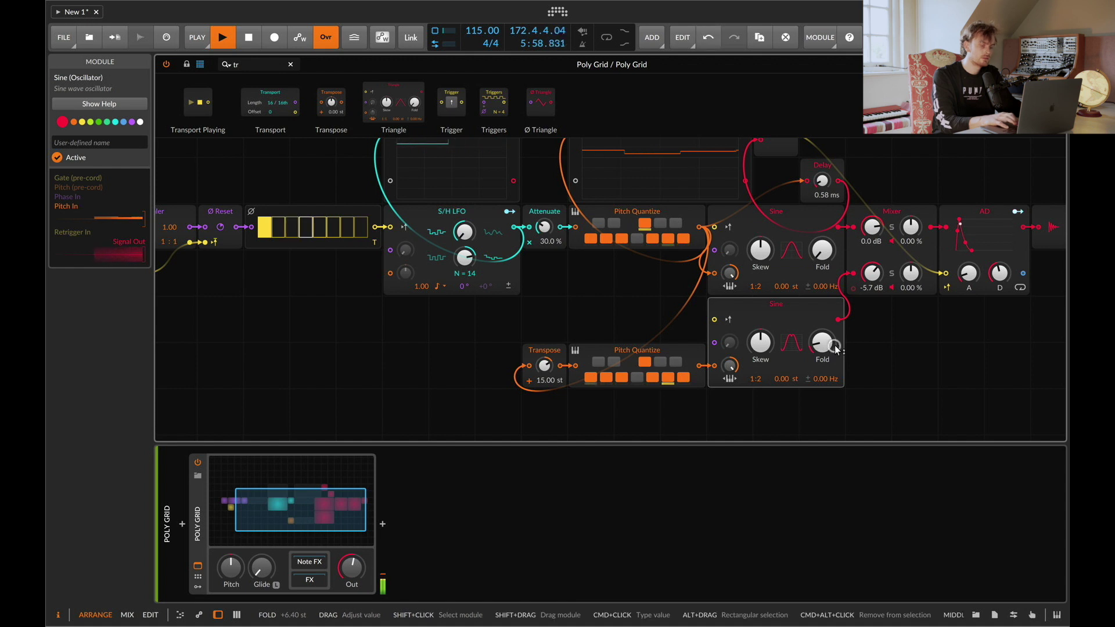
- Duplicate the second voice's Transpose, Pitch Quantize and Sine below it and set the copied Transpose to 10 st
{"action": "left_click_drag", "start_coordinate": [854, 337], "coordinate": [546, 393]}
{"action": "key", "text": "super+d"}
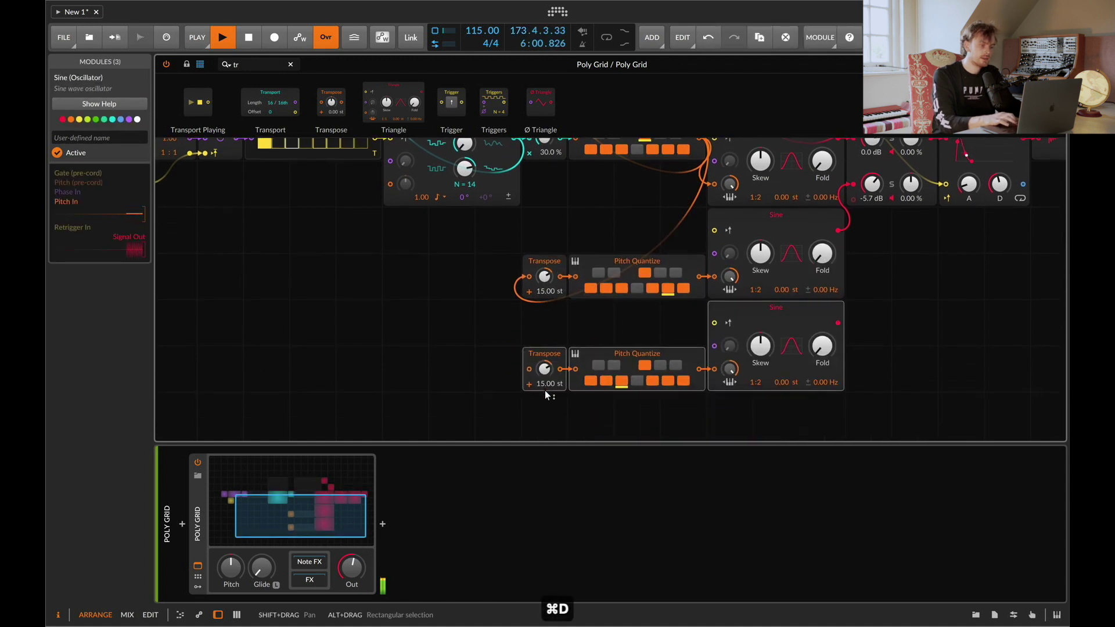
{"action": "left_click", "coordinate": [541, 370], "text": "super"}
{"action": "type", "text": "10"}
{"action": "key", "text": "Return"}
{"action": "scroll", "coordinate": [538, 371], "scroll_direction": "up", "scroll_amount": 1}
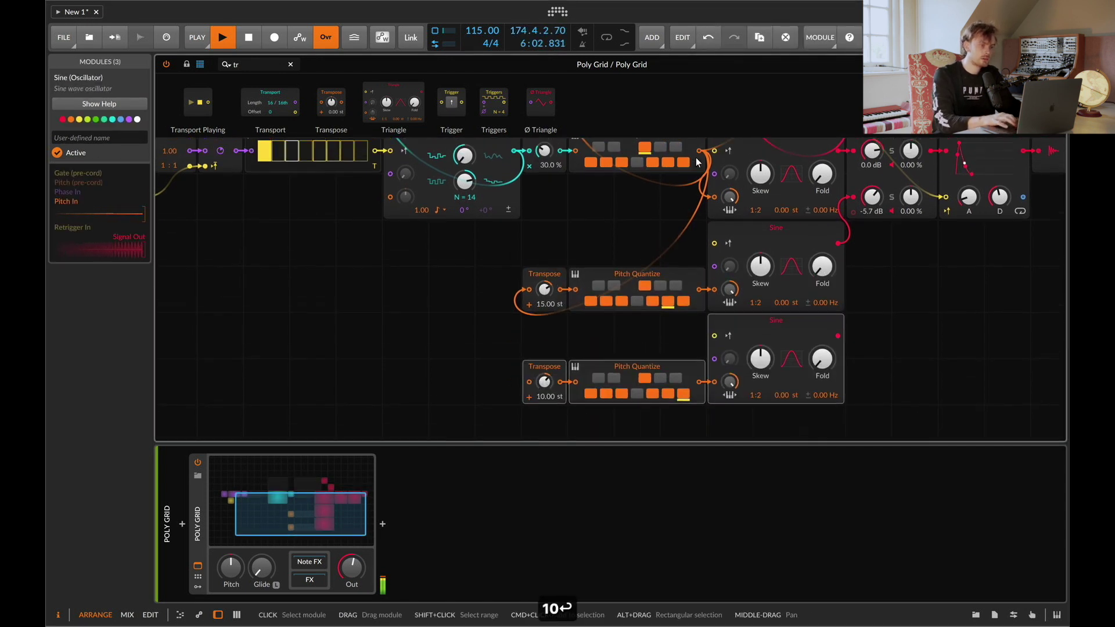
- Patch the third voice from the first Pitch Quantize into Mixer channel 3, setting channel 3 to -8.2 dB and channel 2 to -10.2 dB
{"action": "left_click_drag", "start_coordinate": [700, 155], "coordinate": [527, 387]}
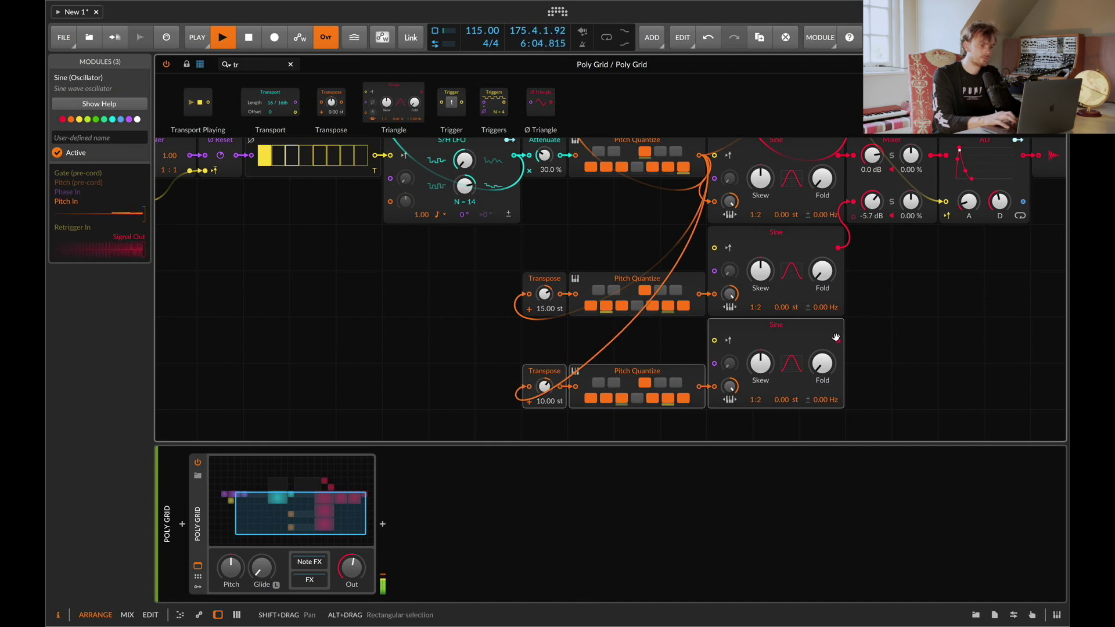
{"action": "left_click_drag", "start_coordinate": [864, 234], "coordinate": [851, 219]}
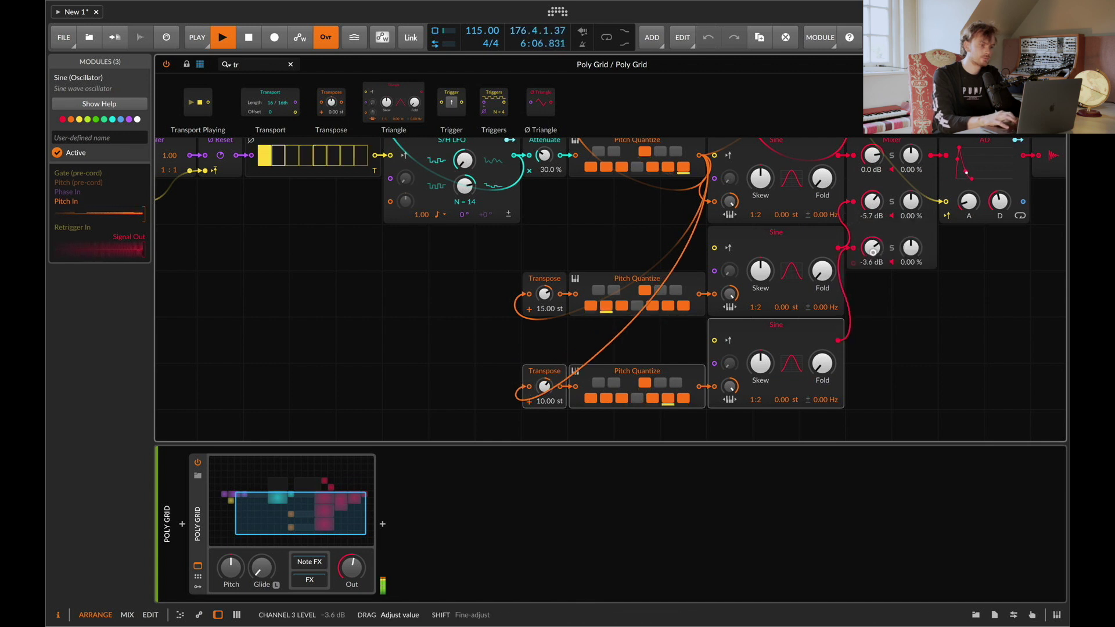
{"action": "left_click_drag", "start_coordinate": [874, 255], "coordinate": [874, 274]}
{"action": "left_click_drag", "start_coordinate": [872, 200], "coordinate": [873, 210]}
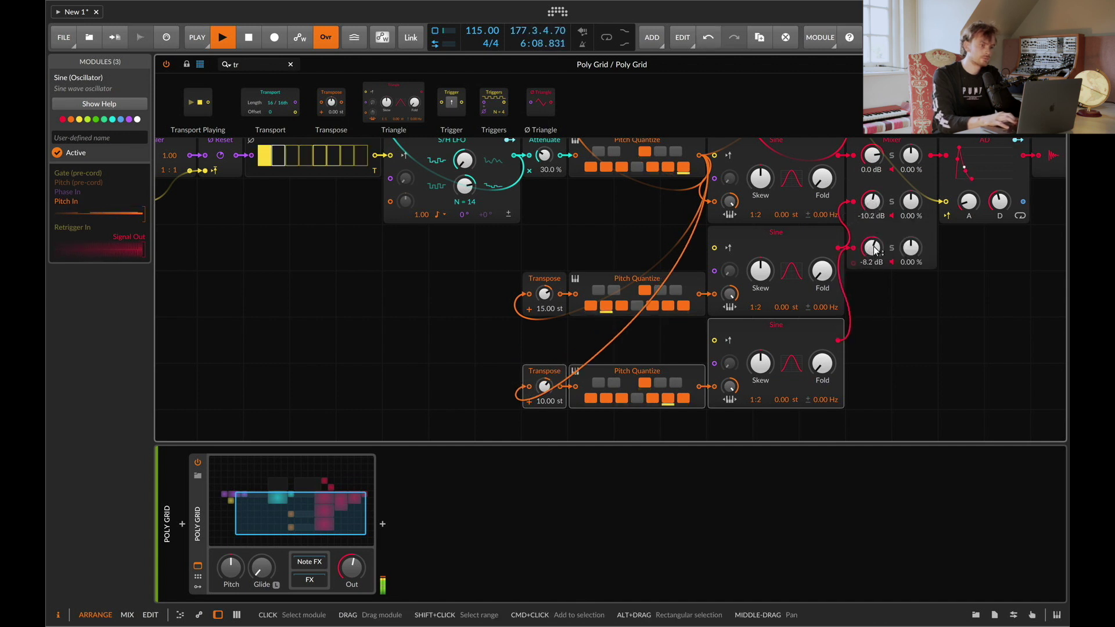
- Set the third voice's Transpose to -2 st and raise Mixer channel 3 to -5.3 dB
{"action": "left_click", "coordinate": [543, 386], "text": "super"}
{"action": "type", "text": "-2"}
{"action": "key", "text": "Return"}
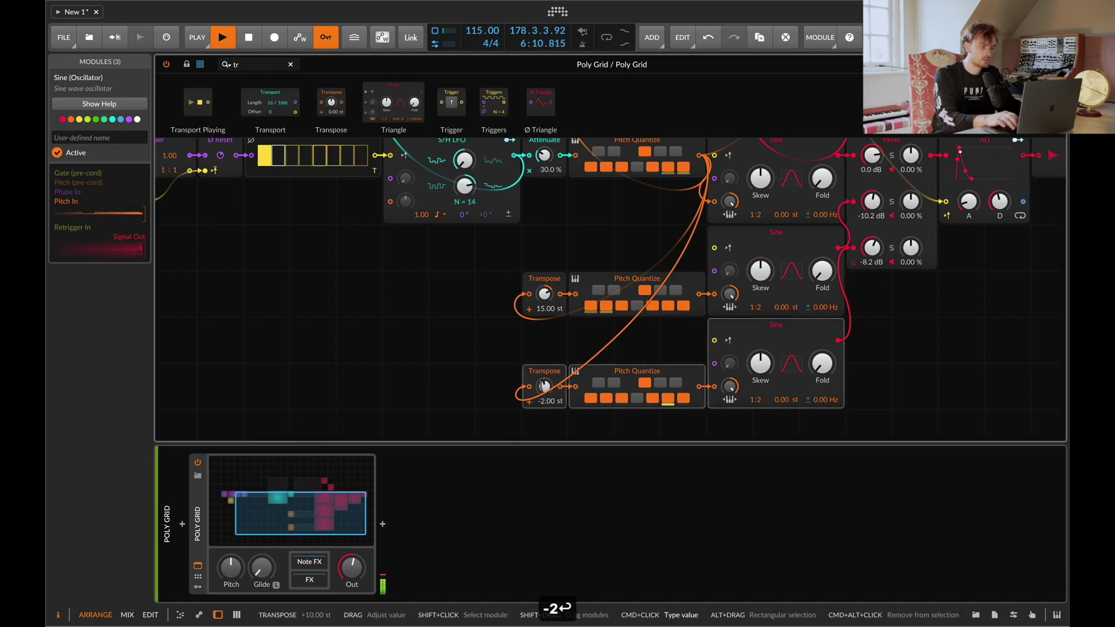
{"action": "left_click_drag", "start_coordinate": [871, 267], "coordinate": [871, 257]}
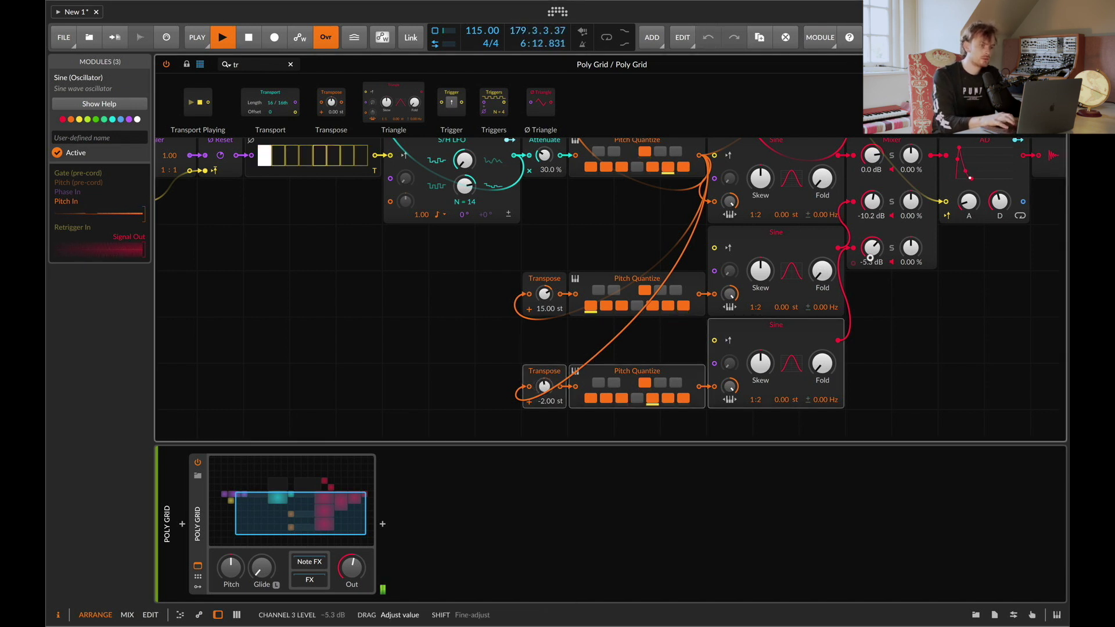
- Vary the S/H LFO's feedback from 55.6 % downward
{"action": "scroll", "coordinate": [681, 287], "scroll_direction": "up", "scroll_amount": 3}
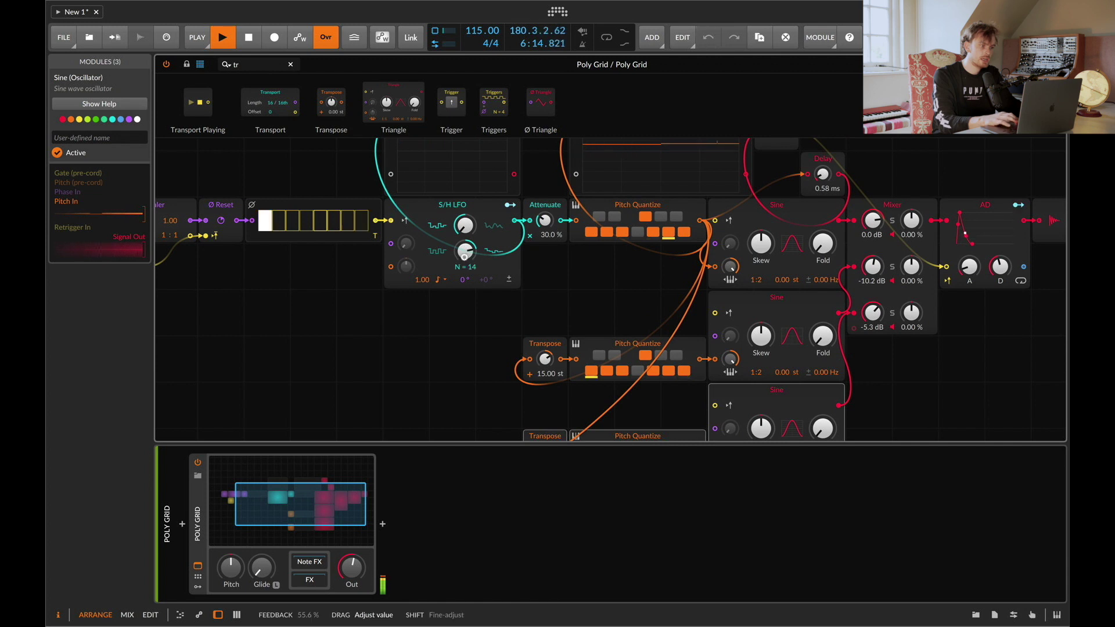
{"action": "left_click_drag", "start_coordinate": [464, 251], "coordinate": [464, 287]}
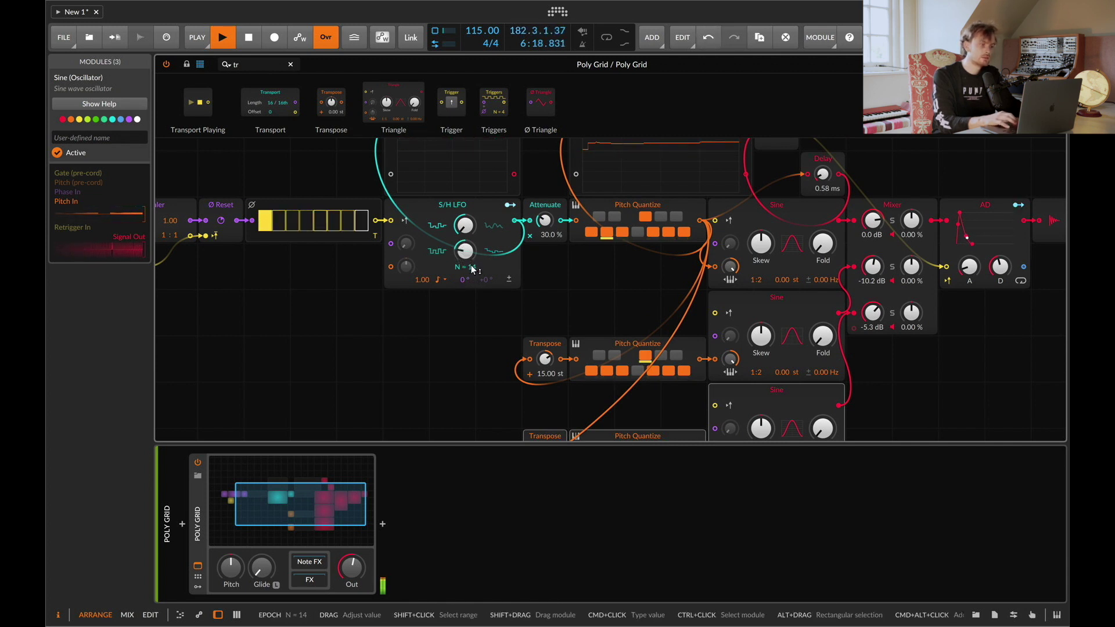
- Add a Delay-2 effect after the Poly Grid and set the S/H LFO's feedback to about -32.4 %
{"action": "left_click", "coordinate": [382, 527]}
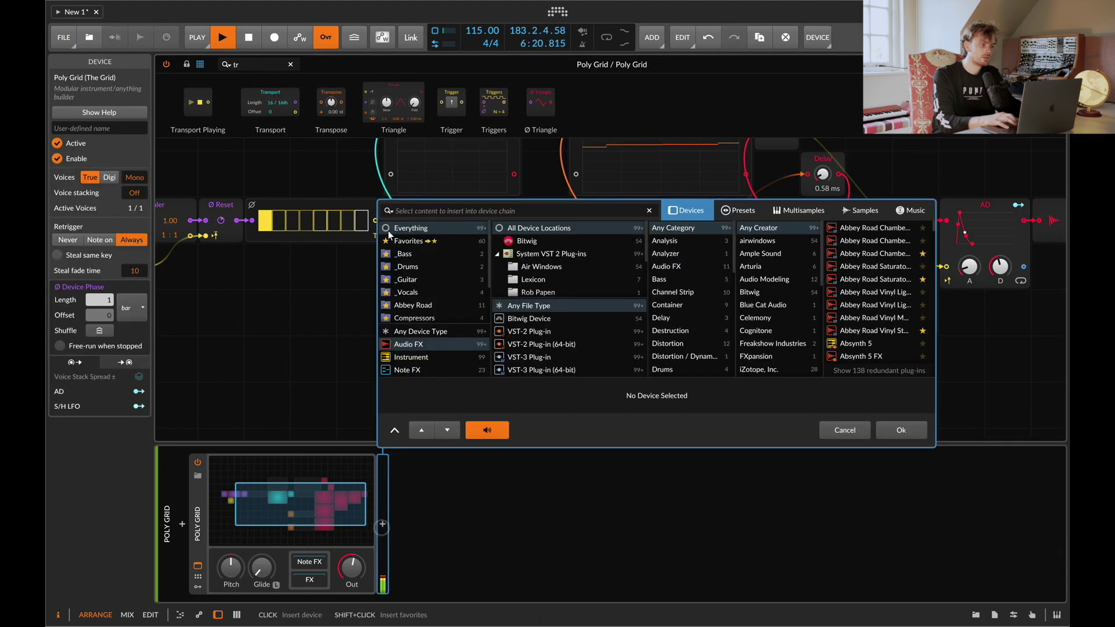
{"action": "type", "text": "del"}
{"action": "key", "text": "Down"}
{"action": "key", "text": "Down"}
{"action": "key", "text": "Return"}
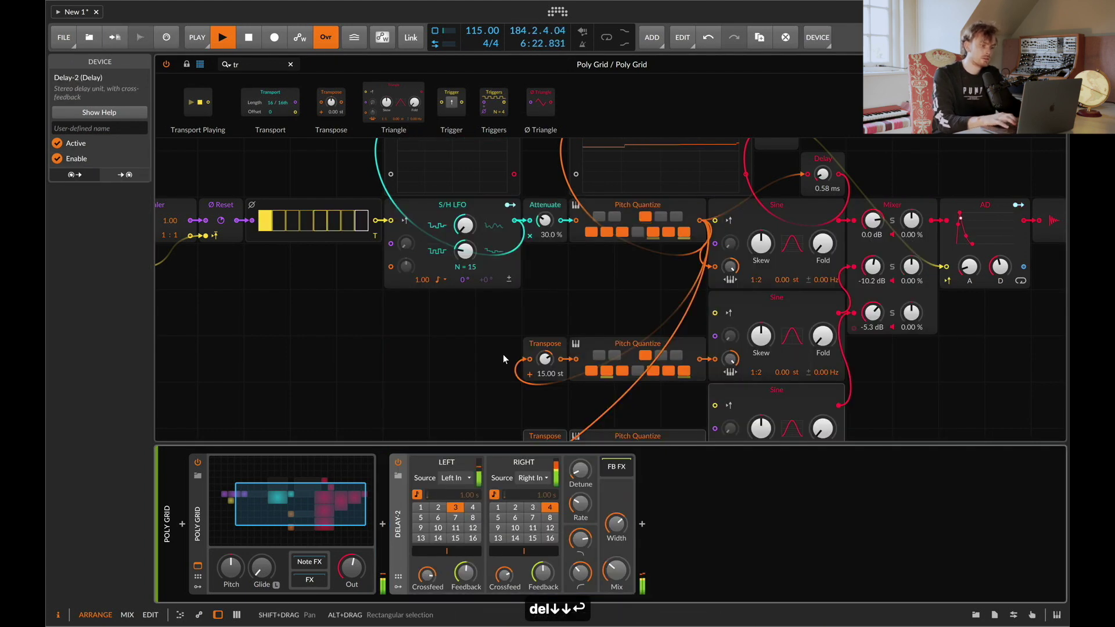
{"action": "left_click_drag", "start_coordinate": [465, 250], "coordinate": [469, 251]}
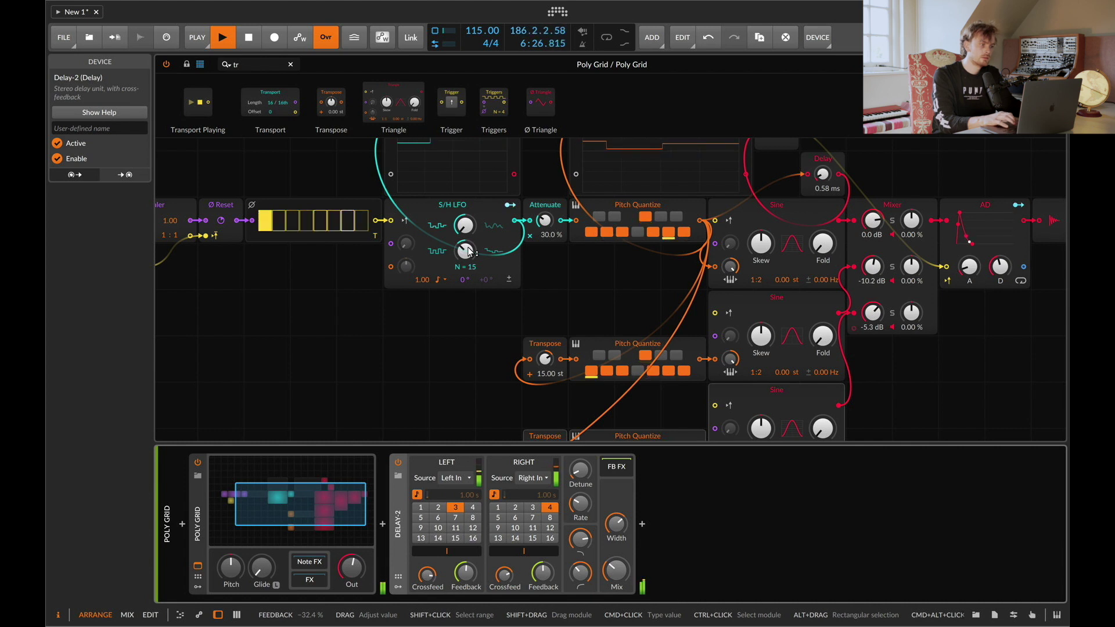
- Add a second S/H LFO to the patch and place it below the Scaler and Transport Playing modules
{"action": "type", "text": "lfo"}
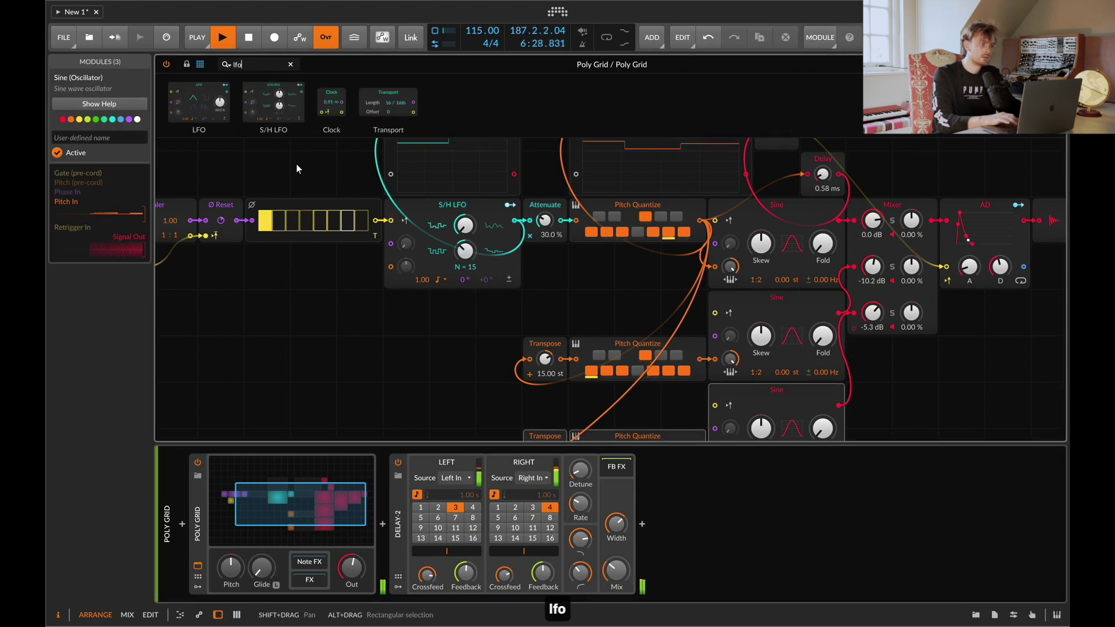
{"action": "scroll", "coordinate": [296, 169], "scroll_direction": "left", "scroll_amount": 3}
{"action": "left_click_drag", "start_coordinate": [272, 102], "coordinate": [263, 343]}
{"action": "scroll", "coordinate": [263, 344], "scroll_direction": "left", "scroll_amount": 5}
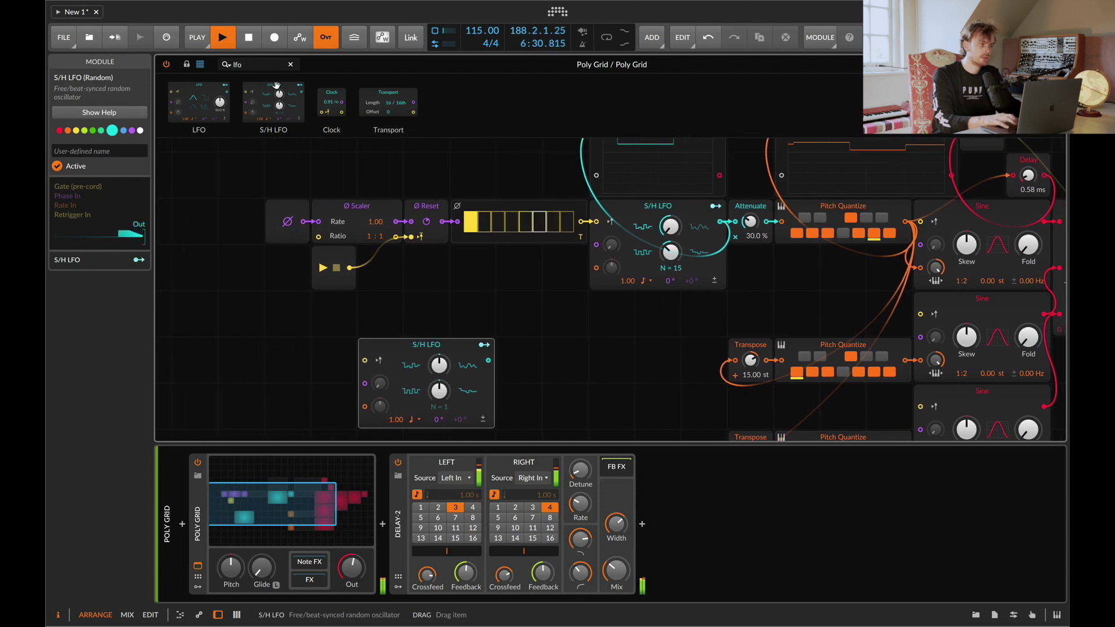
{"action": "left_click_drag", "start_coordinate": [407, 344], "coordinate": [314, 344]}
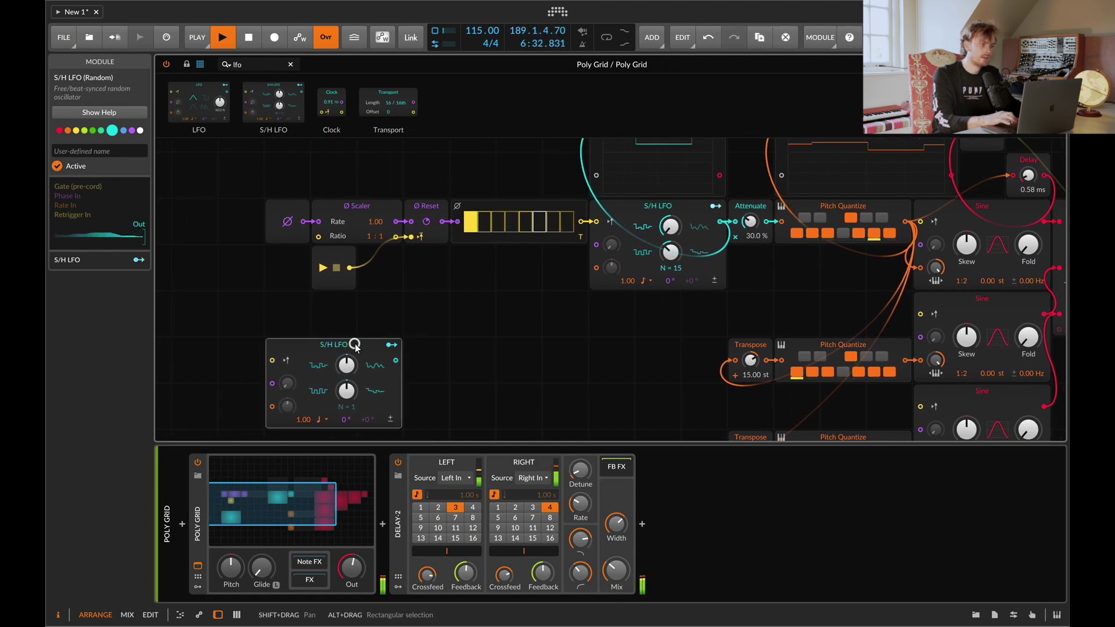
- Attach an Oscilloscope to the new S/H LFO's output and set the LFO's timebase to Bar
{"action": "left_click", "coordinate": [258, 62]}
{"action": "key", "text": "super+a"}
{"action": "type", "text": "osc"}
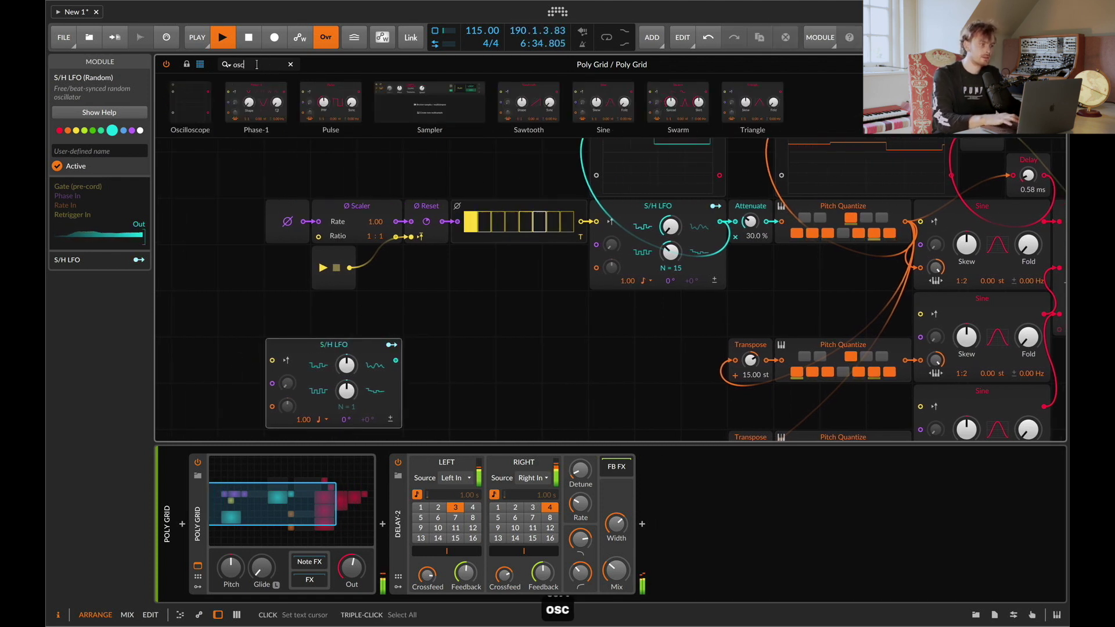
{"action": "left_click_drag", "start_coordinate": [396, 318], "coordinate": [466, 370]}
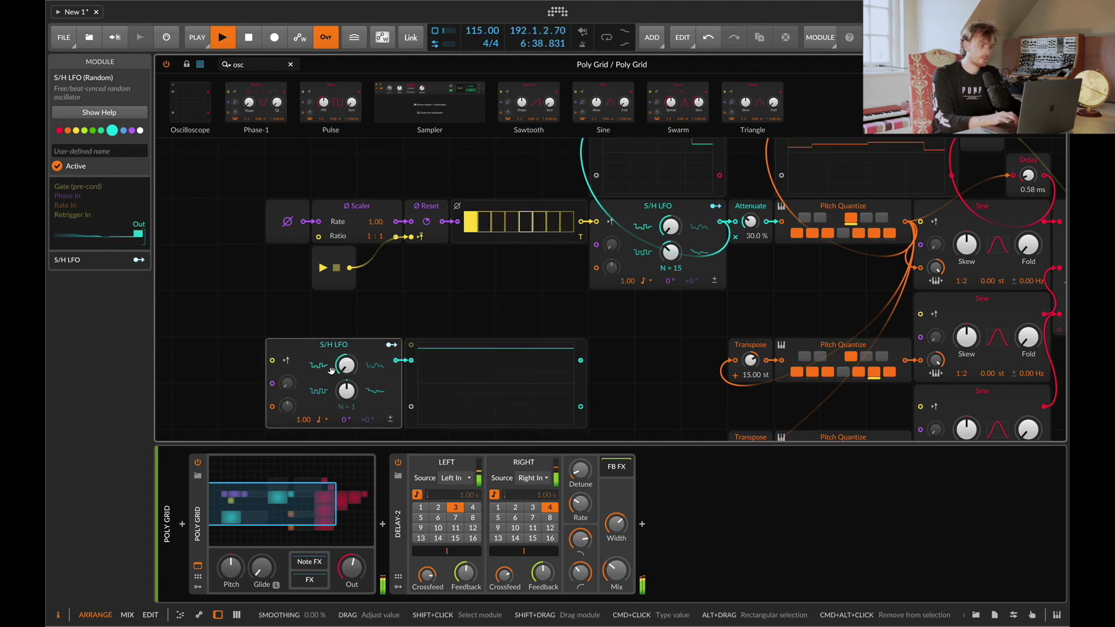
{"action": "left_click", "coordinate": [322, 419]}
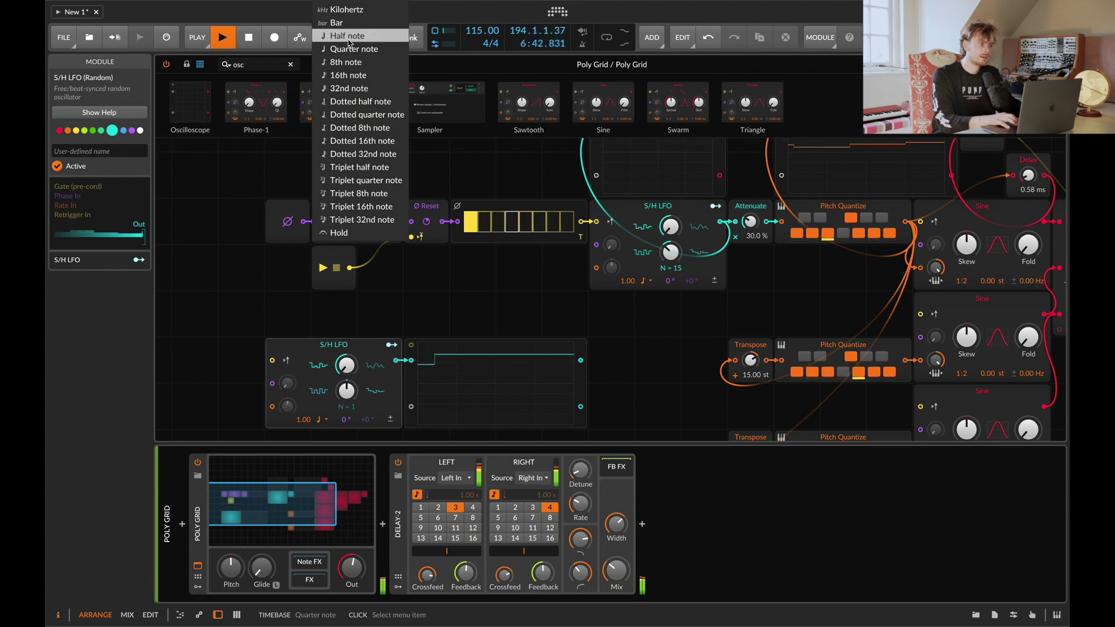
{"action": "left_click", "coordinate": [341, 23]}
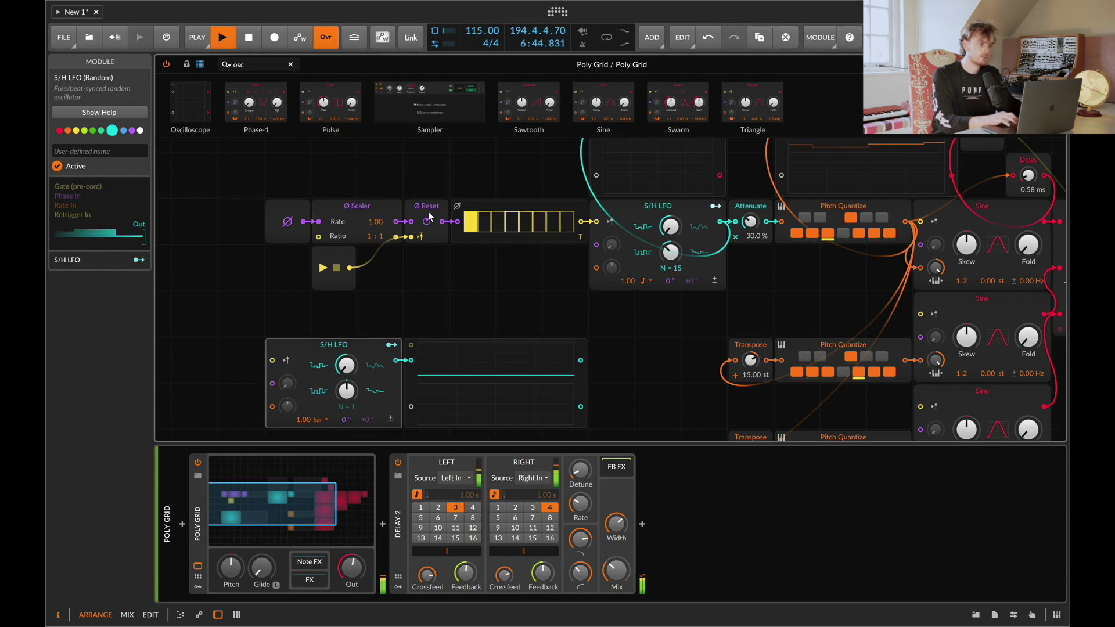
- Set the main S/H LFO's feedback to -100 % and modulate it from the new S/H LFO with an amount of 2.000
{"action": "left_click", "coordinate": [391, 346]}
{"action": "left_click", "coordinate": [671, 252]}
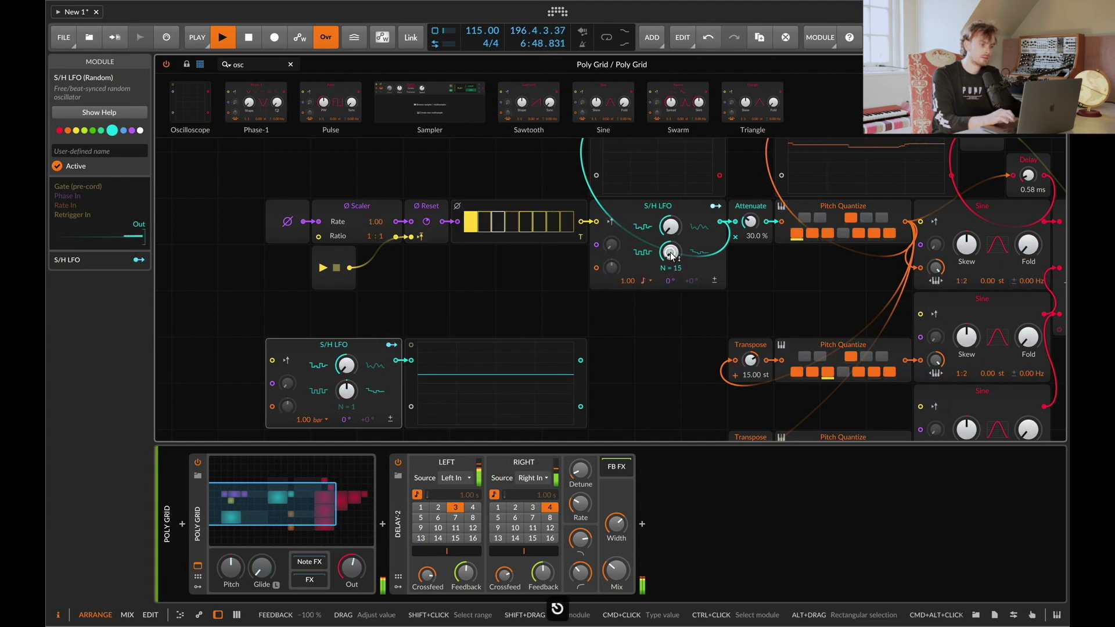
{"action": "left_click", "coordinate": [392, 345]}
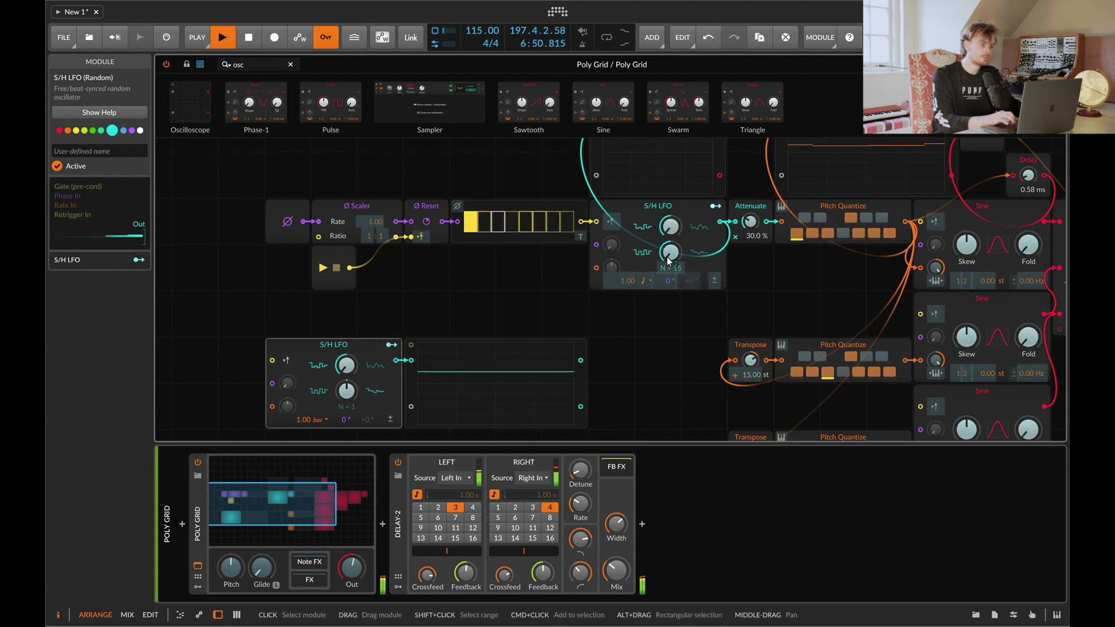
{"action": "left_click_drag", "start_coordinate": [667, 260], "coordinate": [667, 232]}
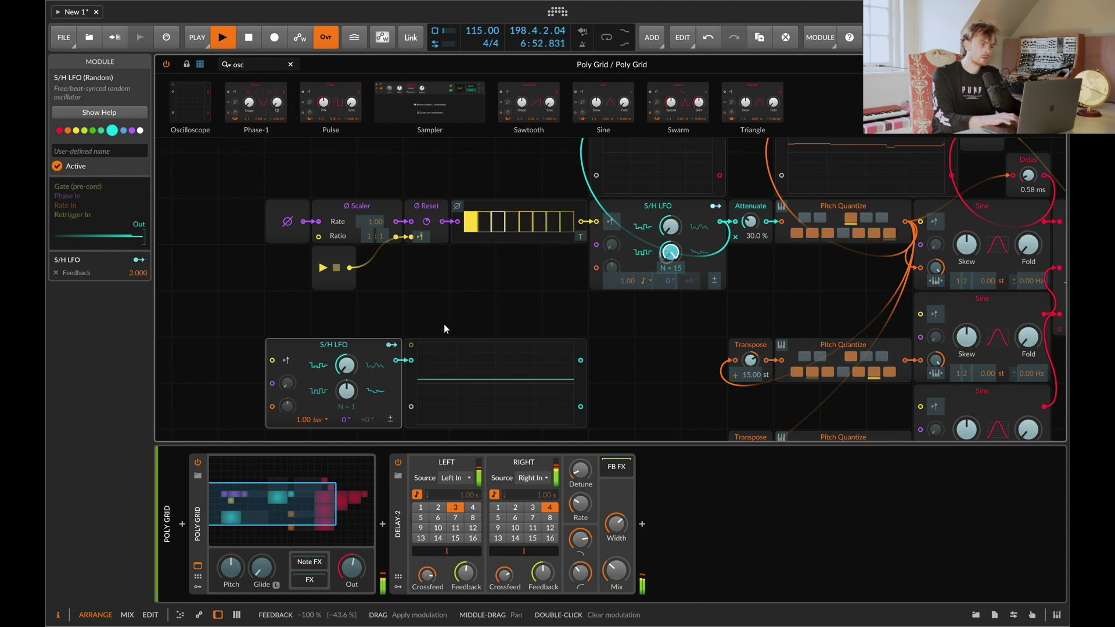
{"action": "left_click", "coordinate": [388, 345]}
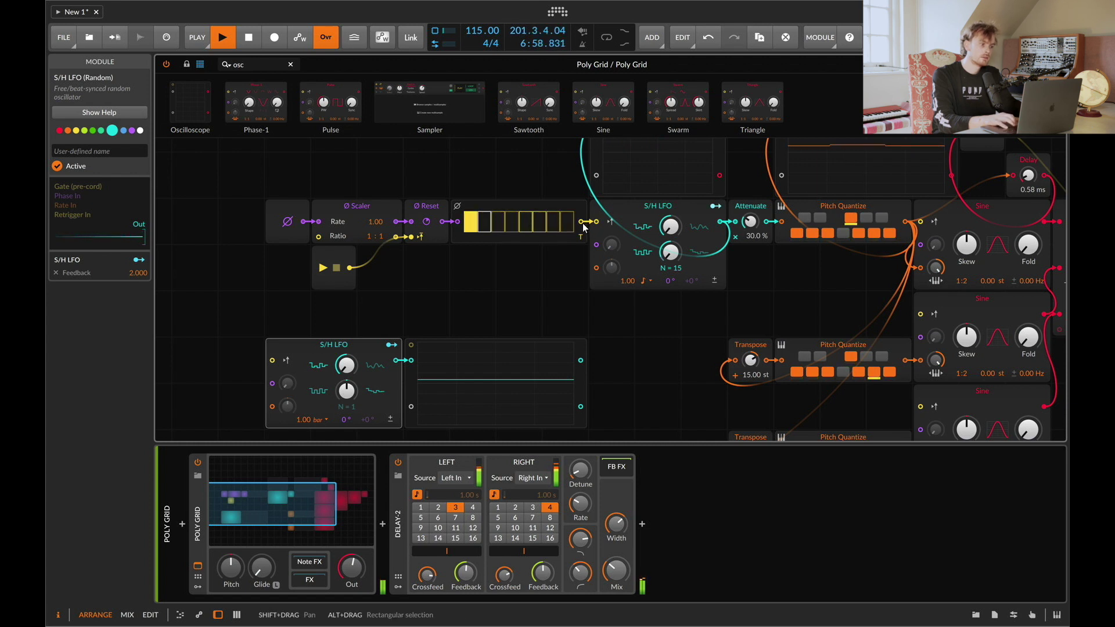
- Try retriggering the new S/H LFO from the gate sequencer's output
{"action": "left_click_drag", "start_coordinate": [583, 223], "coordinate": [274, 361]}
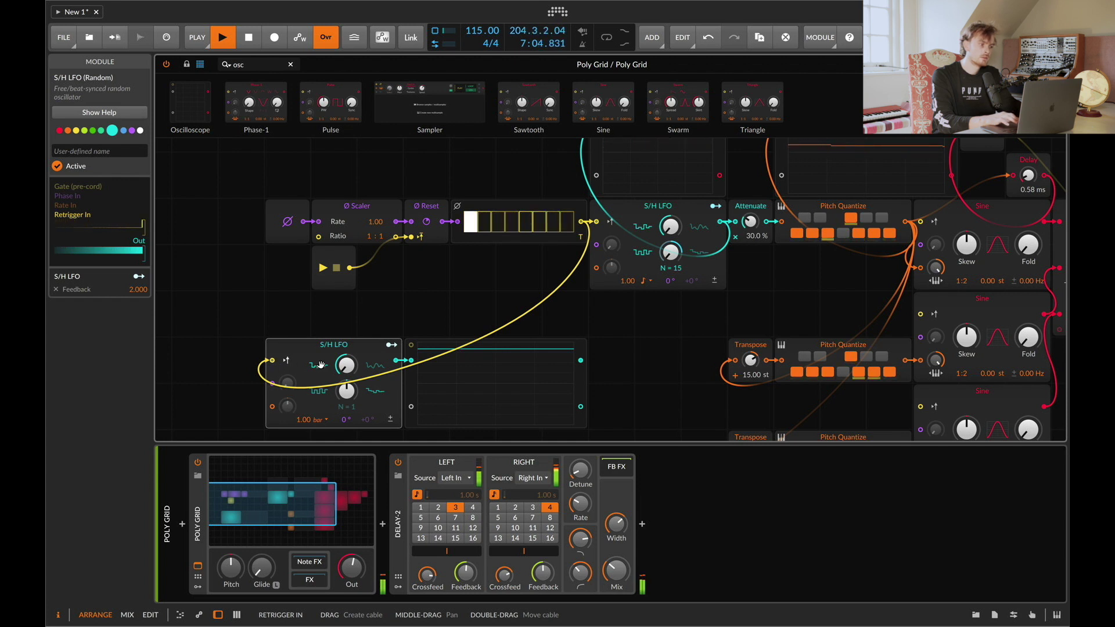
{"action": "left_click_drag", "start_coordinate": [272, 360], "coordinate": [247, 360]}
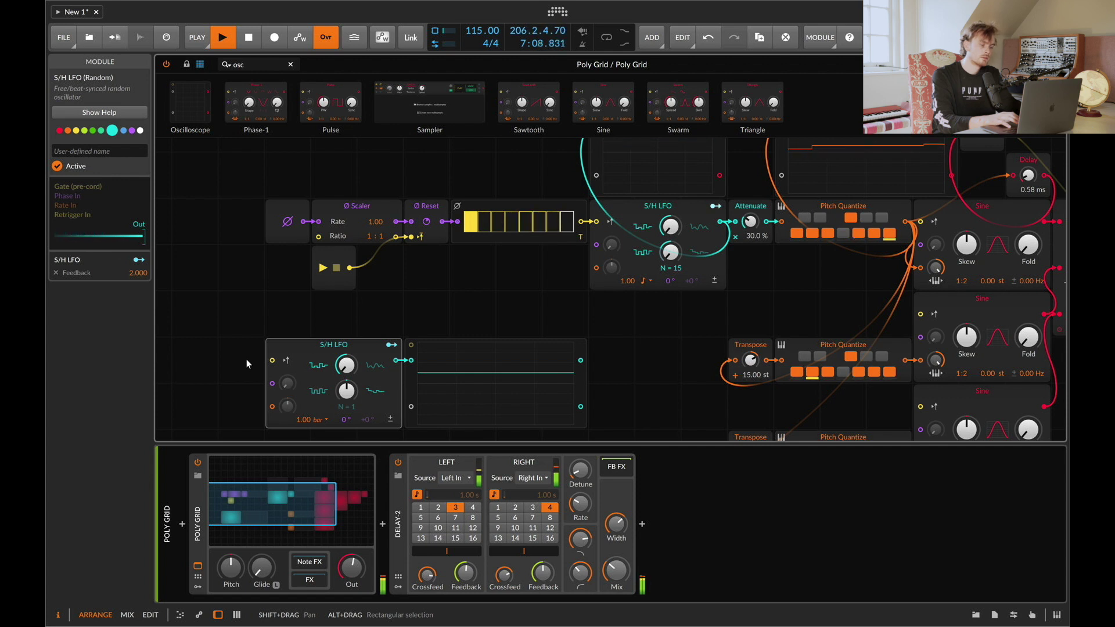
{"action": "scroll", "coordinate": [247, 364], "scroll_direction": "down", "scroll_amount": 1}
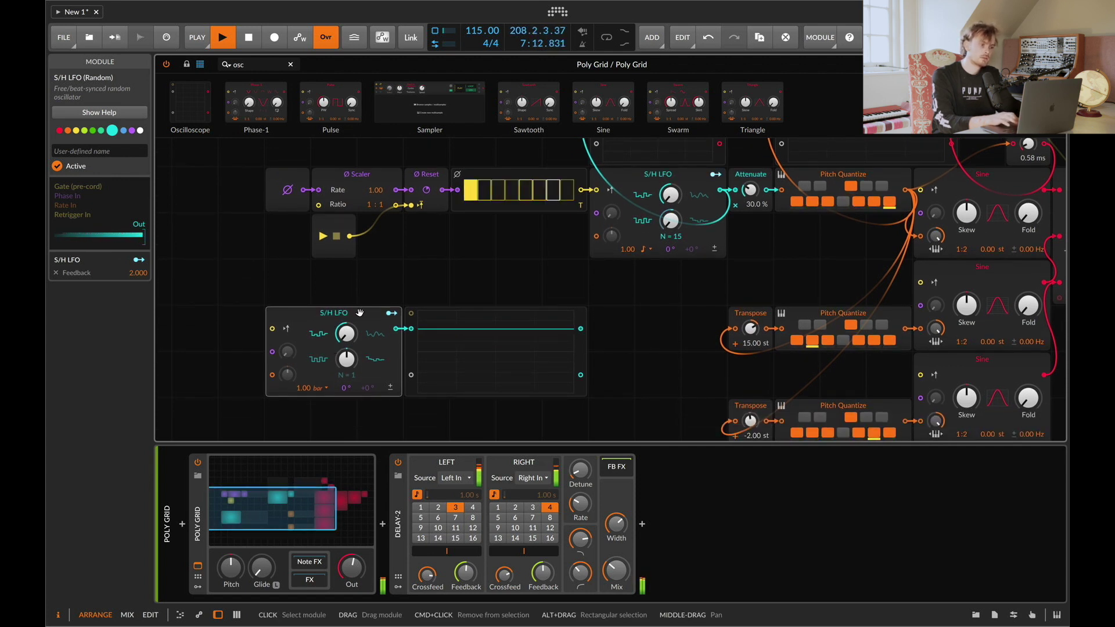
- Move the Audio Out away from the patch, then duplicate the voices, Mixer and LFO modules and place the copy well below the original
{"action": "scroll", "coordinate": [359, 314], "scroll_direction": "right", "scroll_amount": 5}
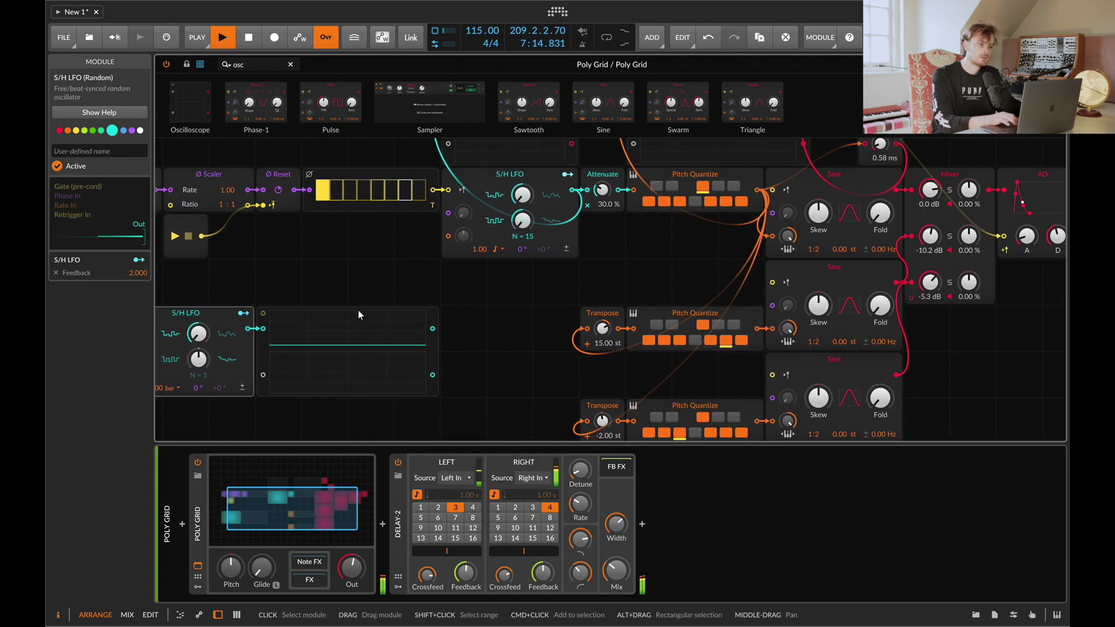
{"action": "scroll", "coordinate": [359, 314], "scroll_direction": "down", "scroll_amount": 1}
{"action": "scroll", "coordinate": [358, 314], "scroll_direction": "down", "scroll_amount": 3}
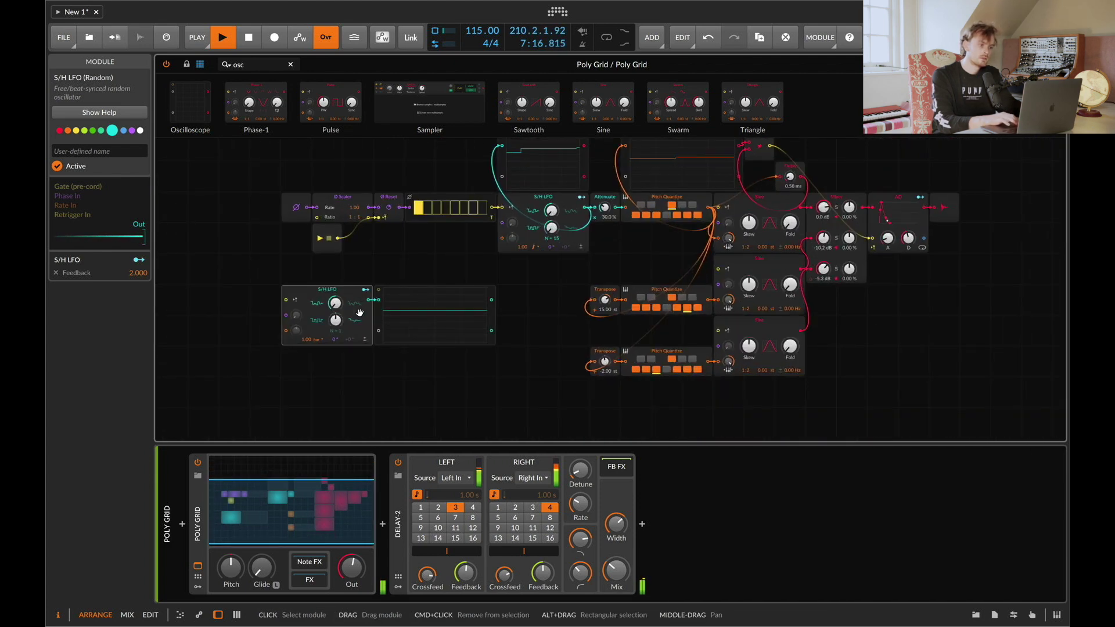
{"action": "scroll", "coordinate": [359, 313], "scroll_direction": "down", "scroll_amount": 2}
{"action": "left_click", "coordinate": [838, 232]}
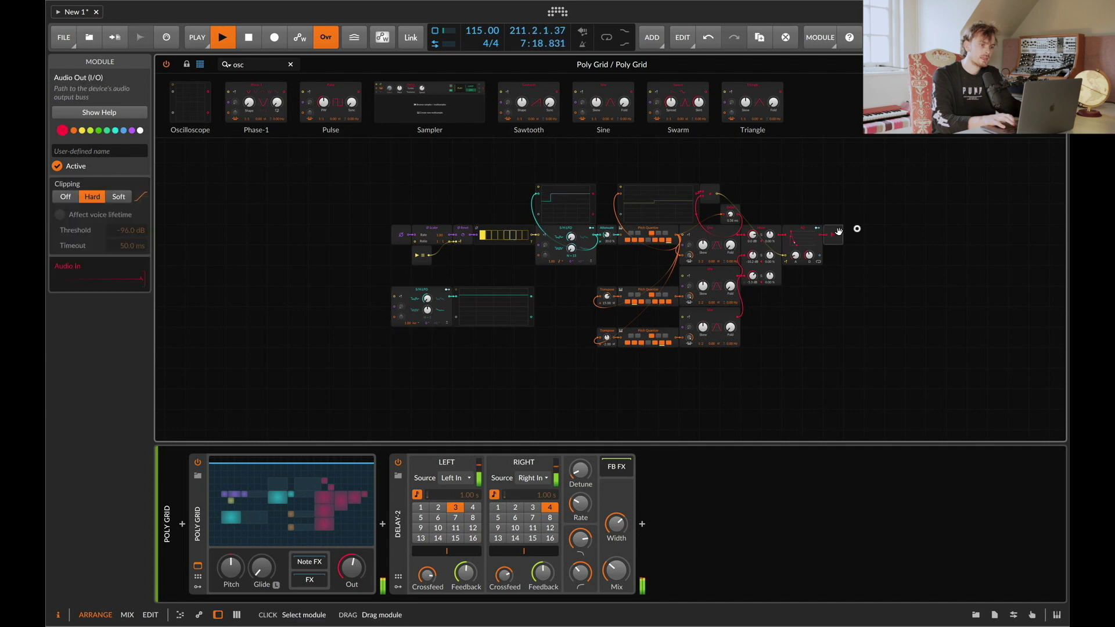
{"action": "left_click_drag", "start_coordinate": [838, 231], "coordinate": [918, 232]}
{"action": "left_click_drag", "start_coordinate": [780, 163], "coordinate": [342, 418]}
{"action": "key", "text": "super+d"}
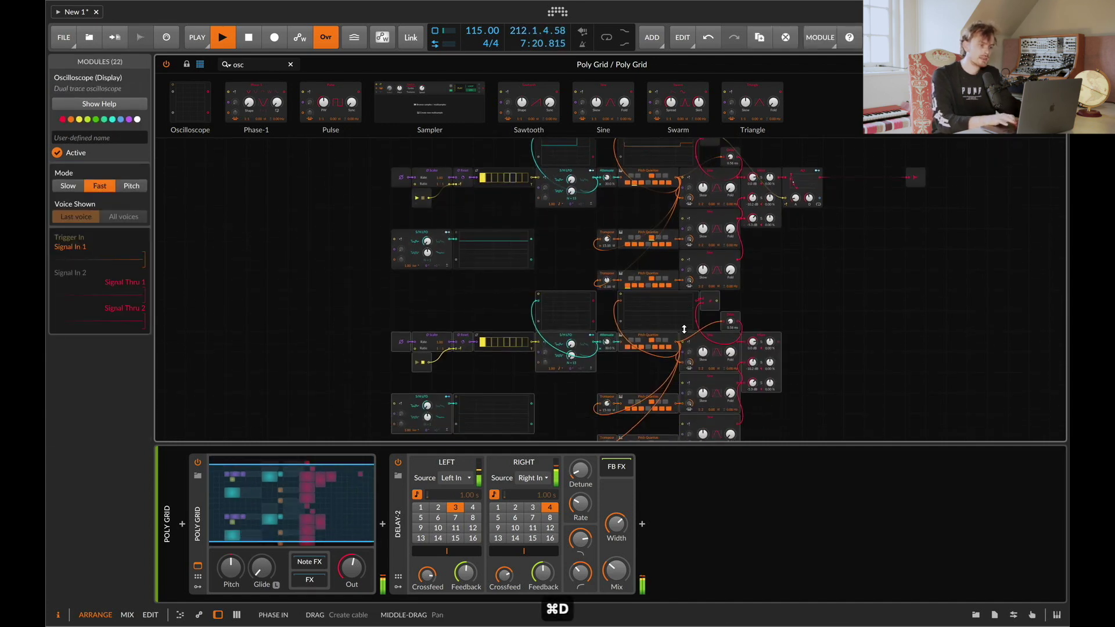
{"action": "left_click_drag", "start_coordinate": [684, 329], "coordinate": [668, 369]}
{"action": "scroll", "coordinate": [664, 336], "scroll_direction": "down", "scroll_amount": 1}
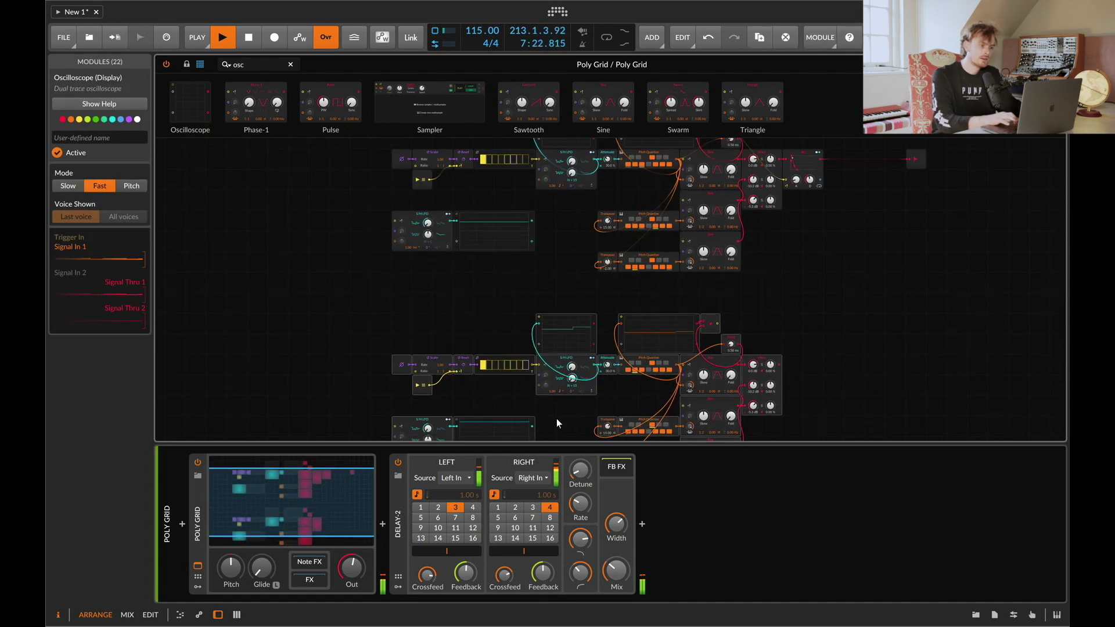
{"action": "left_click", "coordinate": [504, 345]}
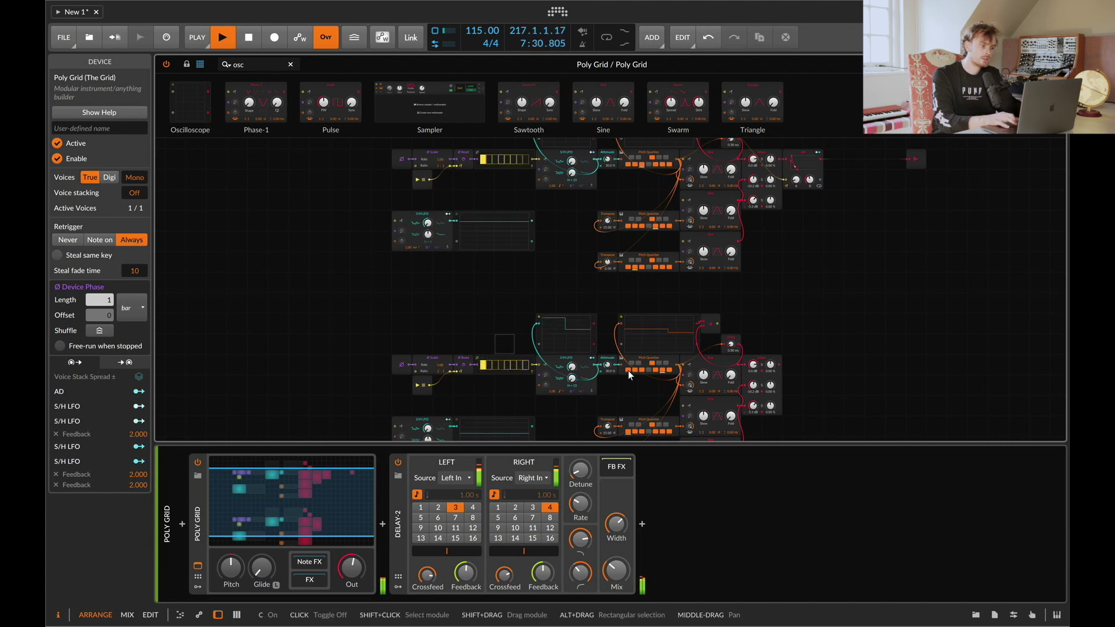
- Set the copied modulating S/H LFO's feedback modulation amount to -2.000
{"action": "scroll", "coordinate": [616, 369], "scroll_direction": "down", "scroll_amount": 2}
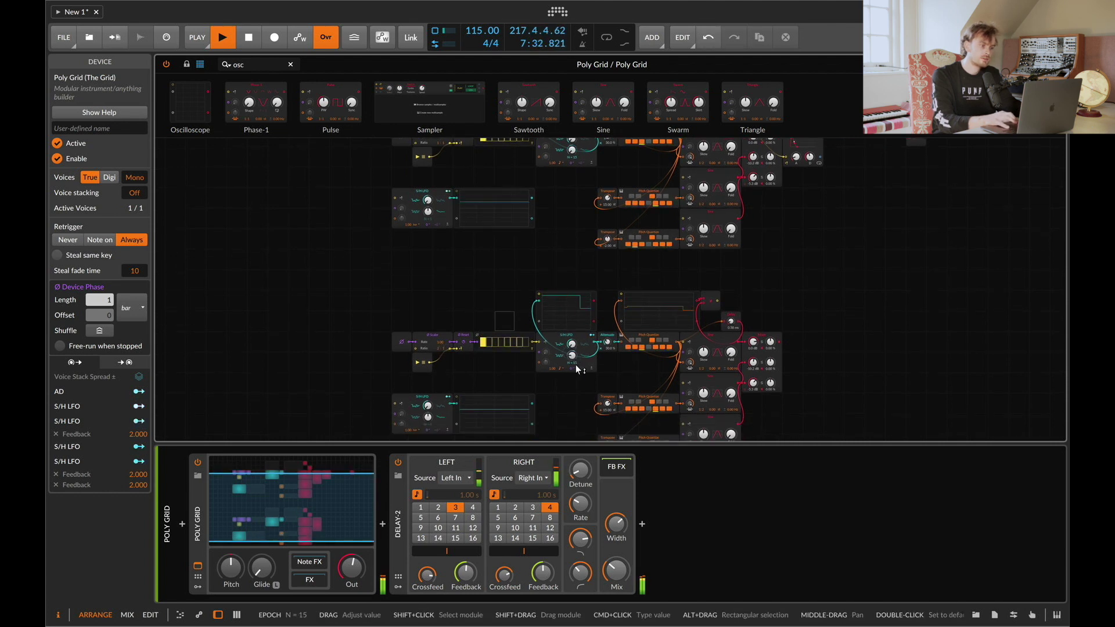
{"action": "scroll", "coordinate": [444, 375], "scroll_direction": "down", "scroll_amount": 4}
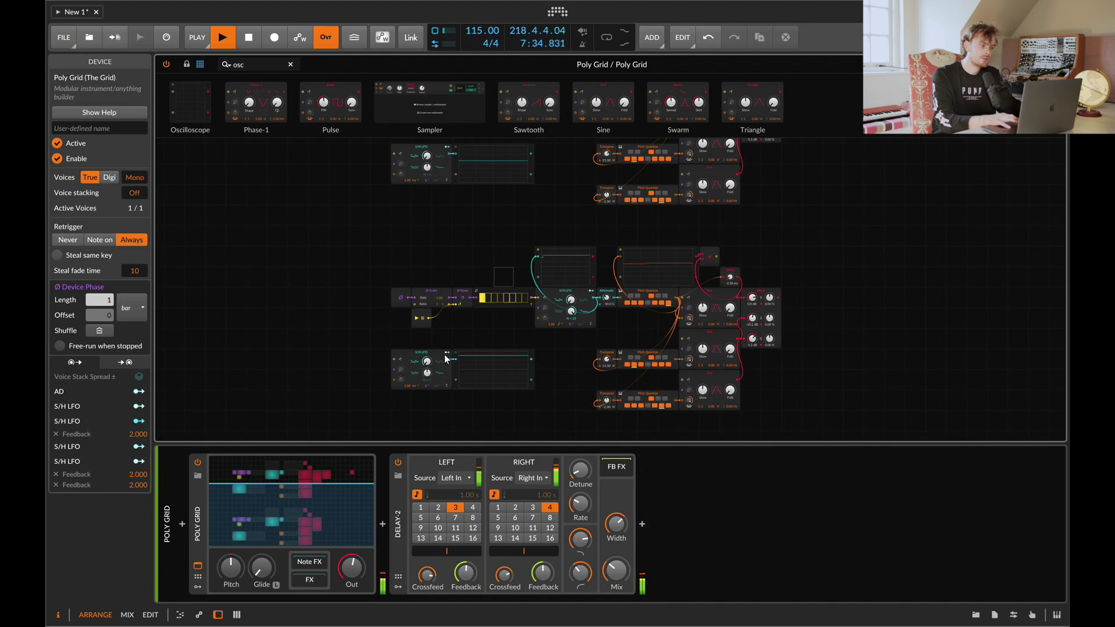
{"action": "left_click", "coordinate": [446, 357]}
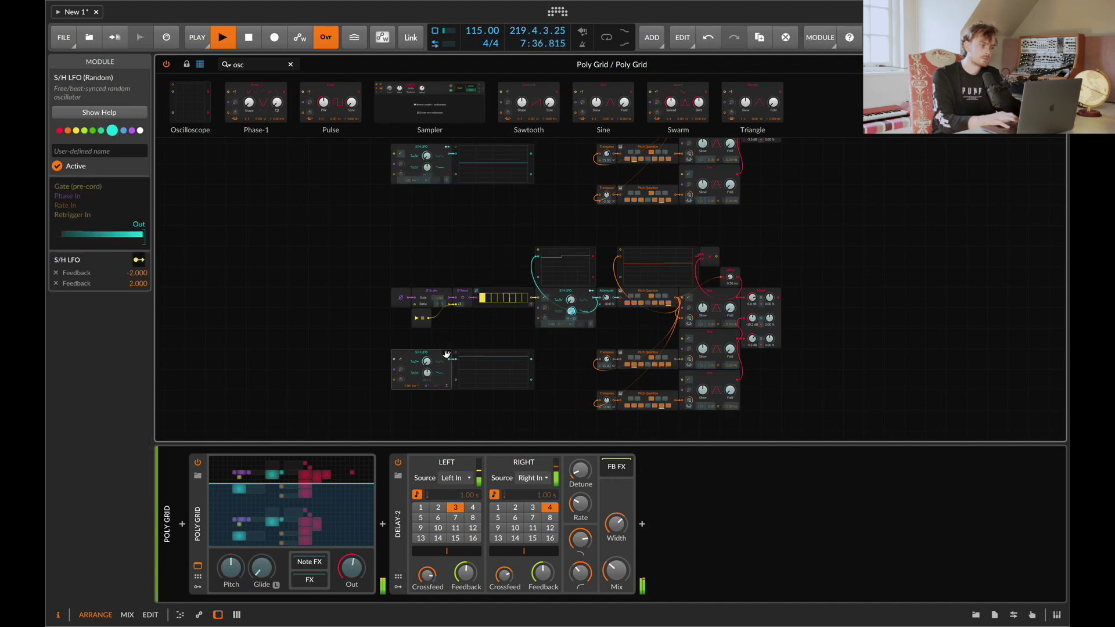
- Replace all three Sine oscillators in the duplicated patch with Triangle oscillators
{"action": "scroll", "coordinate": [744, 319], "scroll_direction": "up", "scroll_amount": 5}
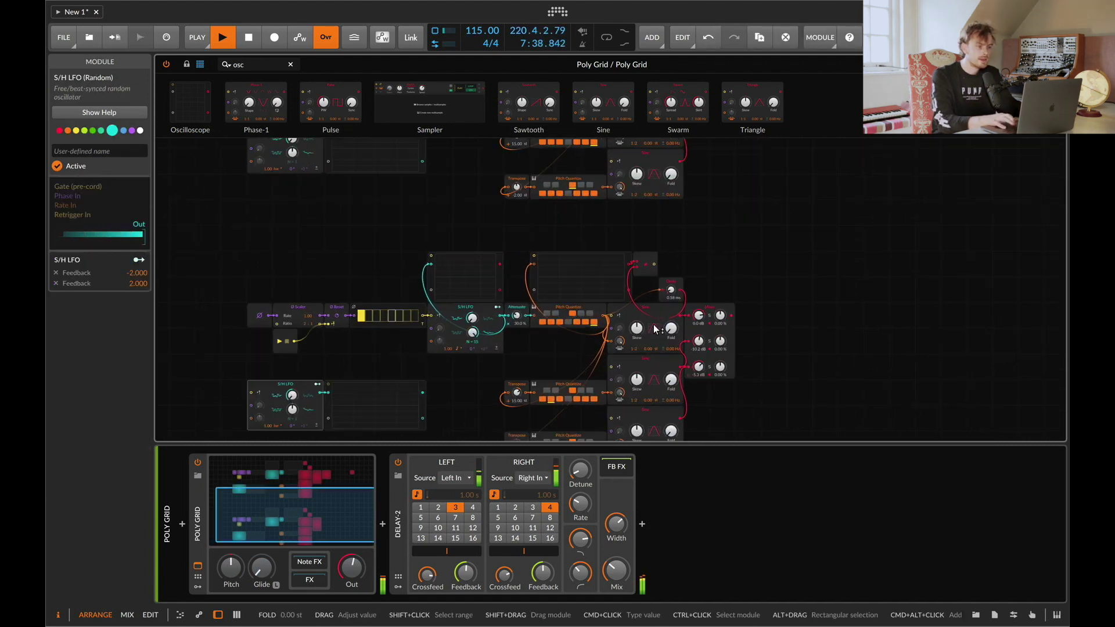
{"action": "scroll", "coordinate": [654, 329], "scroll_direction": "up", "scroll_amount": 5}
{"action": "scroll", "coordinate": [653, 325], "scroll_direction": "down", "scroll_amount": 5}
{"action": "scroll", "coordinate": [643, 252], "scroll_direction": "up", "scroll_amount": 3}
{"action": "left_click", "coordinate": [566, 272]}
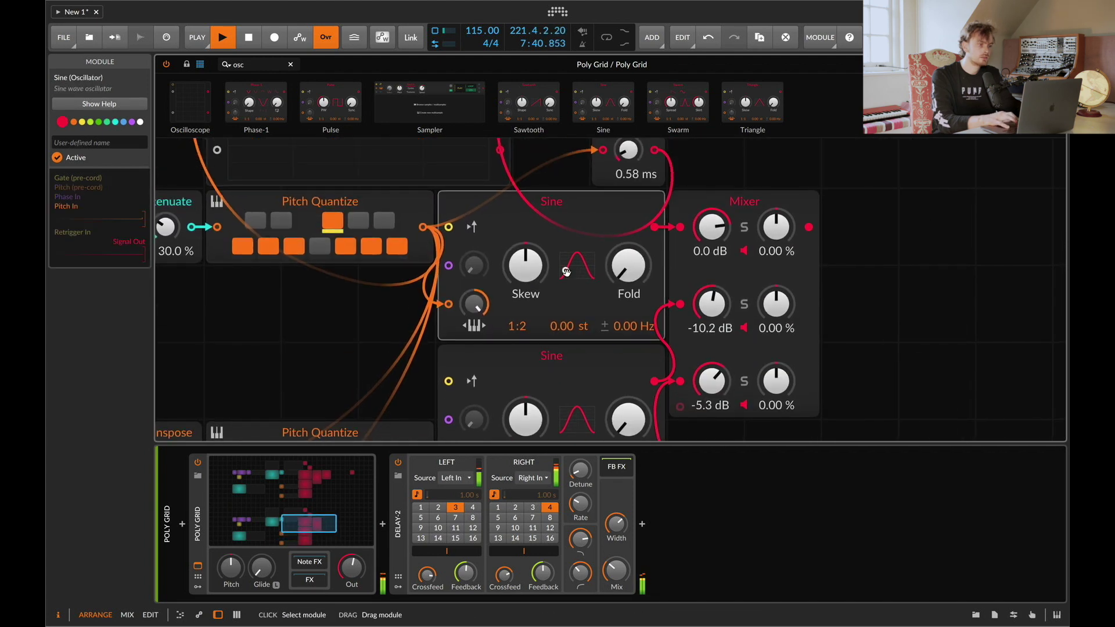
{"action": "right_click", "coordinate": [566, 271]}
{"action": "left_click", "coordinate": [615, 146]}
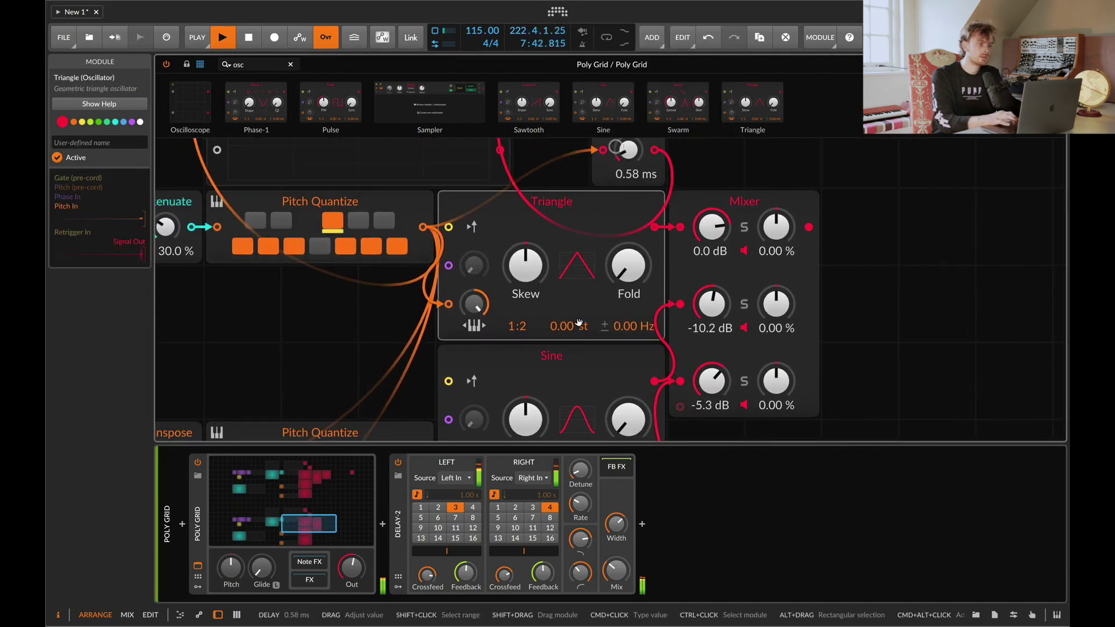
{"action": "right_click", "coordinate": [575, 349]}
{"action": "left_click", "coordinate": [626, 145]}
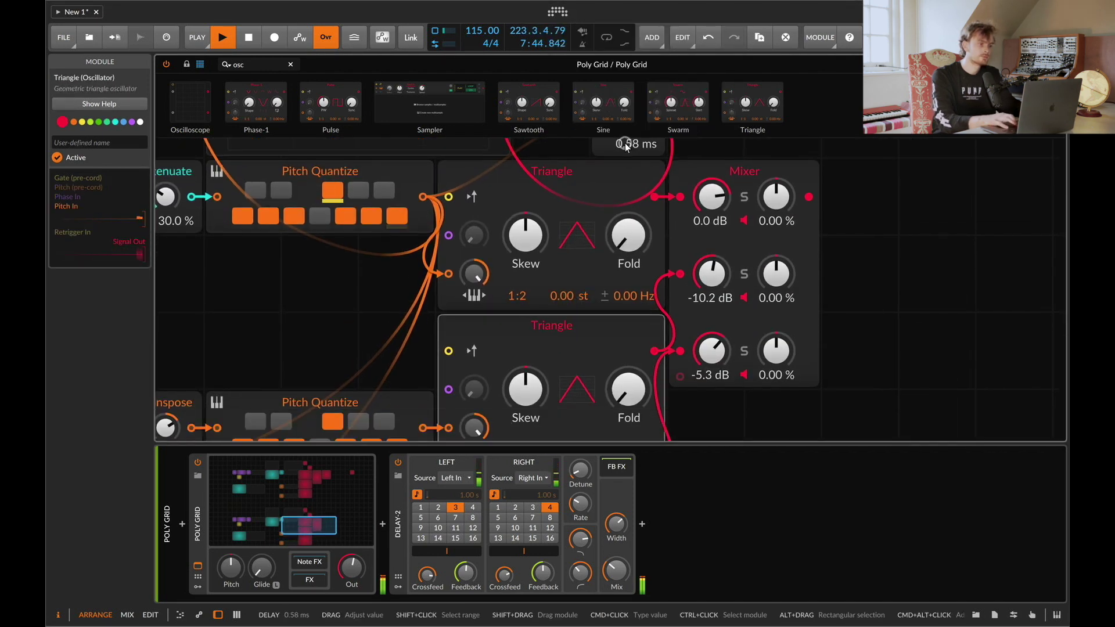
{"action": "scroll", "coordinate": [626, 145], "scroll_direction": "down", "scroll_amount": 5}
{"action": "right_click", "coordinate": [575, 174]}
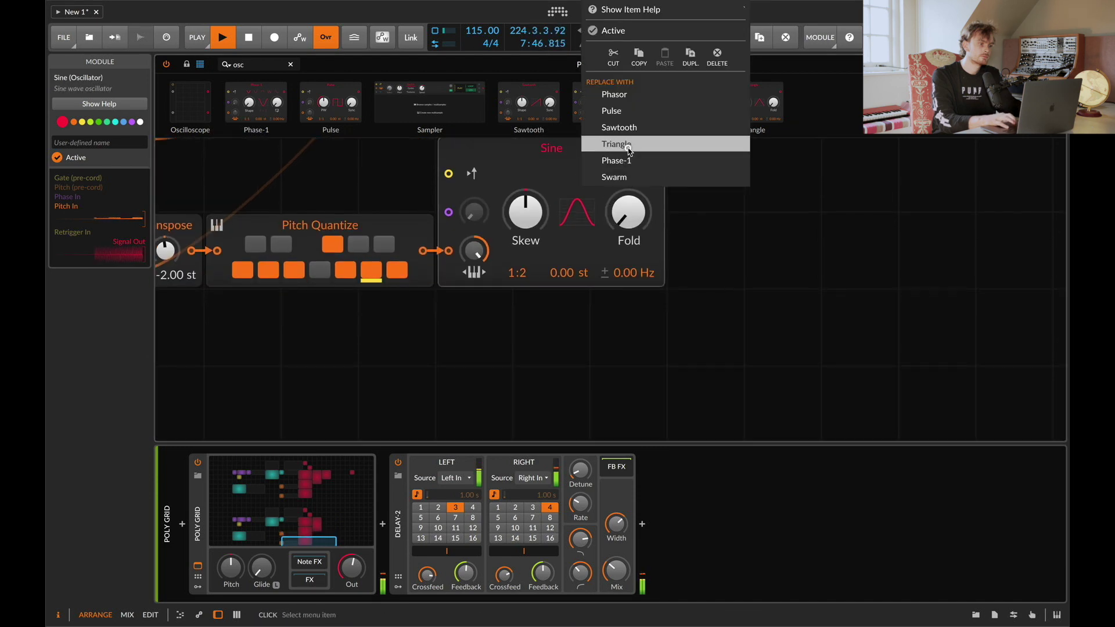
{"action": "left_click", "coordinate": [629, 150]}
- Copy the original patch's AD envelope and place the copy beside the duplicated patch's Mixer
{"action": "scroll", "coordinate": [600, 286], "scroll_direction": "up", "scroll_amount": 5}
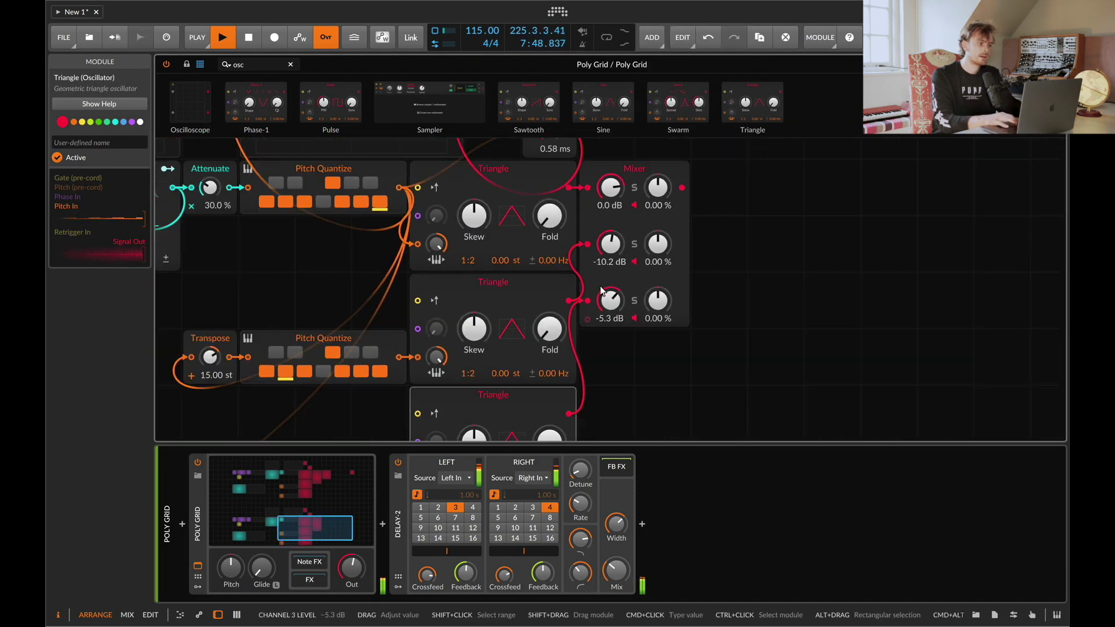
{"action": "scroll", "coordinate": [601, 288], "scroll_direction": "down", "scroll_amount": 5}
{"action": "left_click", "coordinate": [600, 291]}
{"action": "scroll", "coordinate": [684, 196], "scroll_direction": "up", "scroll_amount": 2}
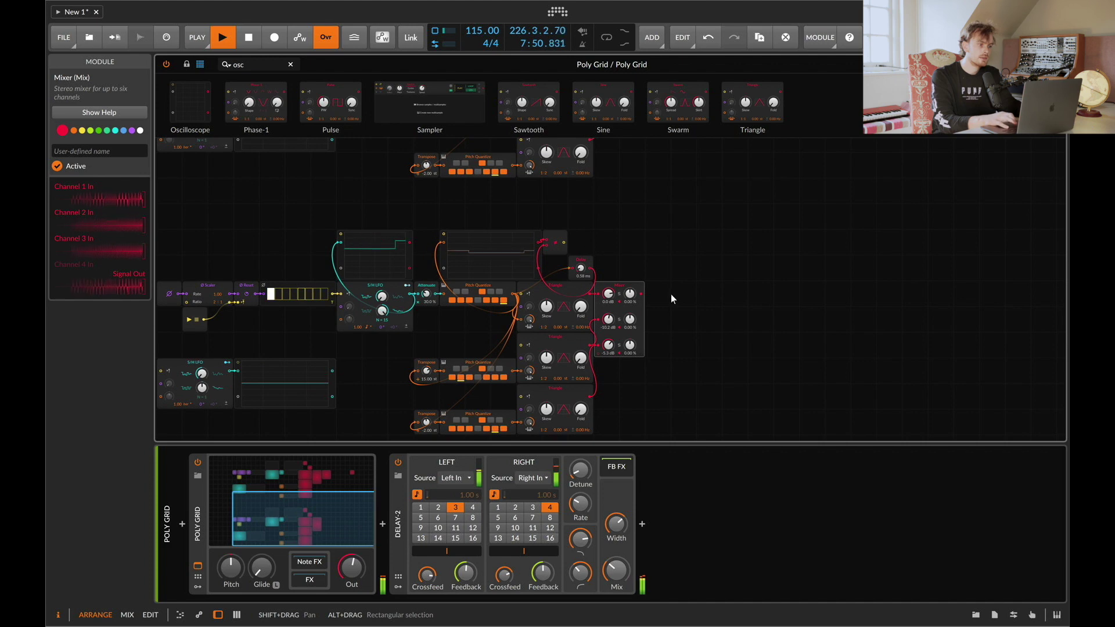
{"action": "scroll", "coordinate": [563, 242], "scroll_direction": "up", "scroll_amount": 3}
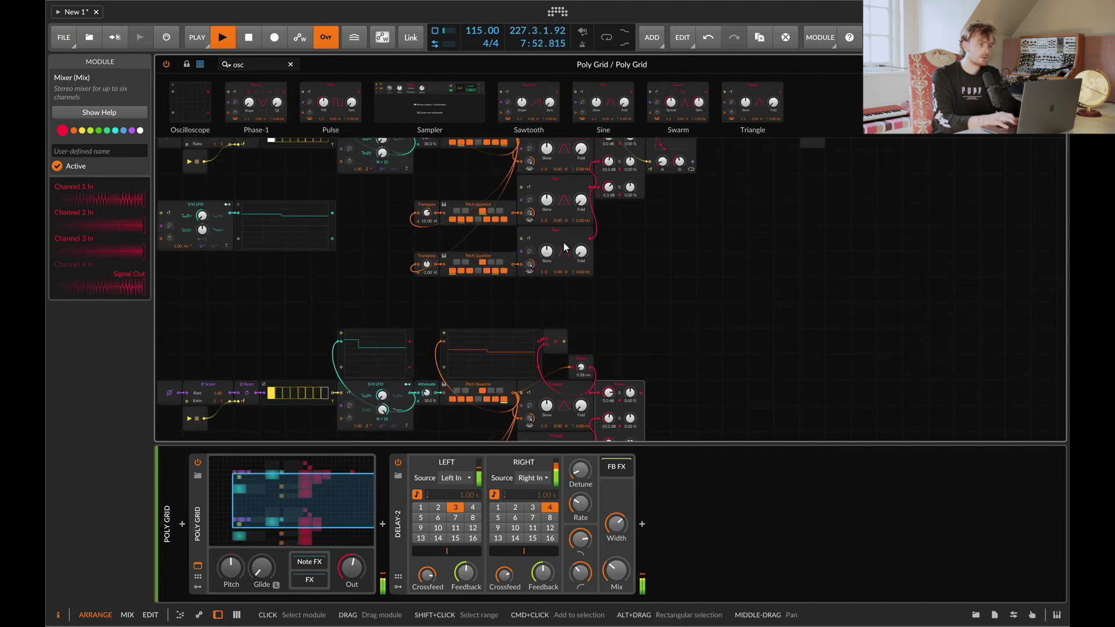
{"action": "scroll", "coordinate": [563, 242], "scroll_direction": "up", "scroll_amount": 2}
{"action": "left_click", "coordinate": [684, 187]}
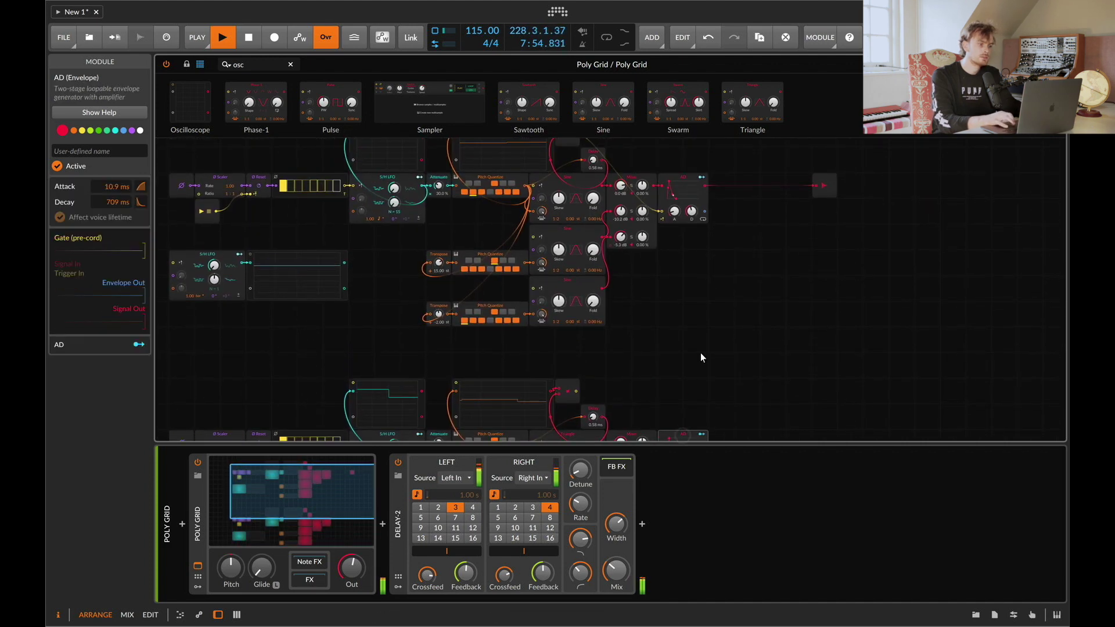
- Trigger the copied AD envelope from the duplicated patch and feed its output into a second Mixer channel before the Audio Out
{"action": "scroll", "coordinate": [701, 357], "scroll_direction": "down", "scroll_amount": 2}
{"action": "left_click_drag", "start_coordinate": [576, 338], "coordinate": [772, 196]}
{"action": "scroll", "coordinate": [761, 339], "scroll_direction": "up", "scroll_amount": 1}
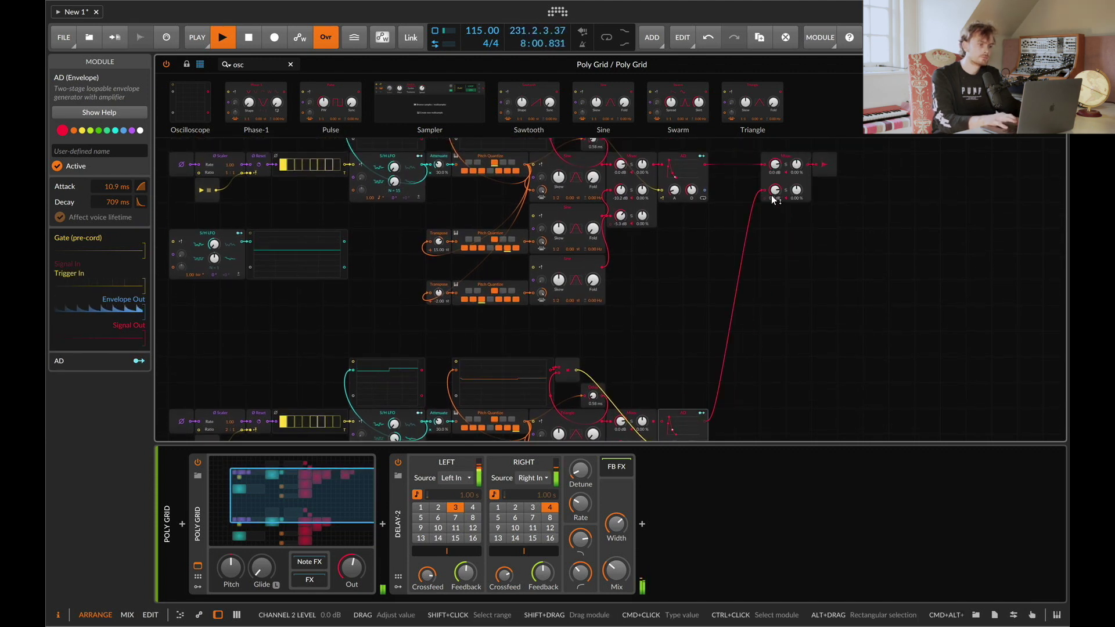
- Set the copied AD envelope's attack to 59.6 ms and its decay to 1.29 s
{"action": "scroll", "coordinate": [769, 258], "scroll_direction": "down", "scroll_amount": 3}
{"action": "scroll", "coordinate": [649, 323], "scroll_direction": "down", "scroll_amount": 1}
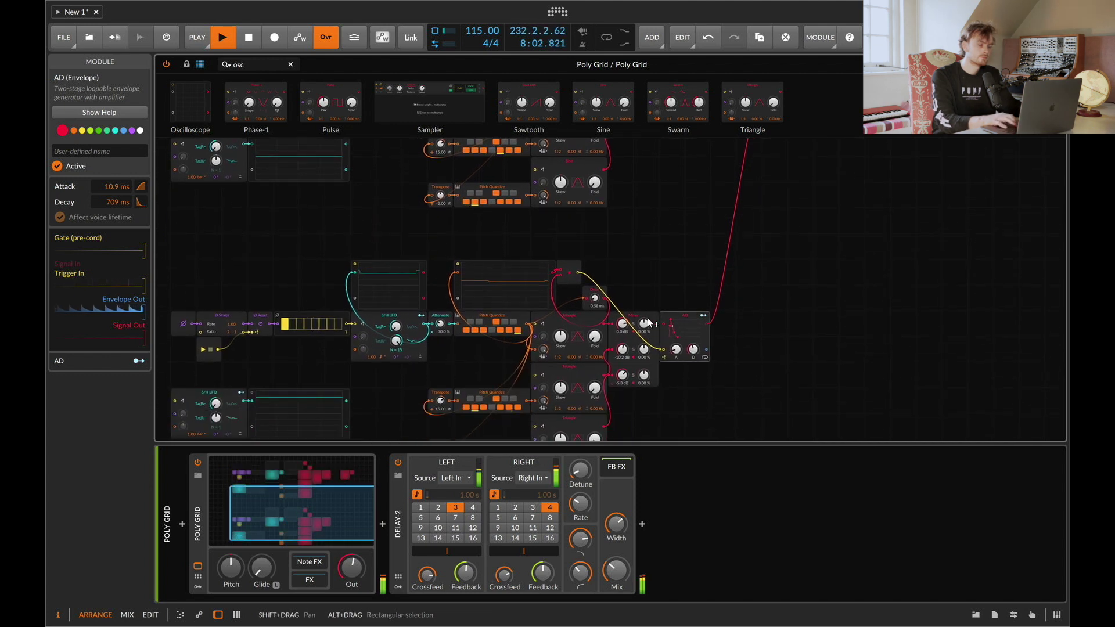
{"action": "mouse_move", "coordinate": [680, 345]}
{"action": "left_mouse_down"}
{"action": "mouse_move", "coordinate": [679, 334]}
{"action": "mouse_move", "coordinate": [696, 345]}
{"action": "left_mouse_up"}
{"action": "scroll", "coordinate": [697, 345], "scroll_direction": "down", "scroll_amount": 1}
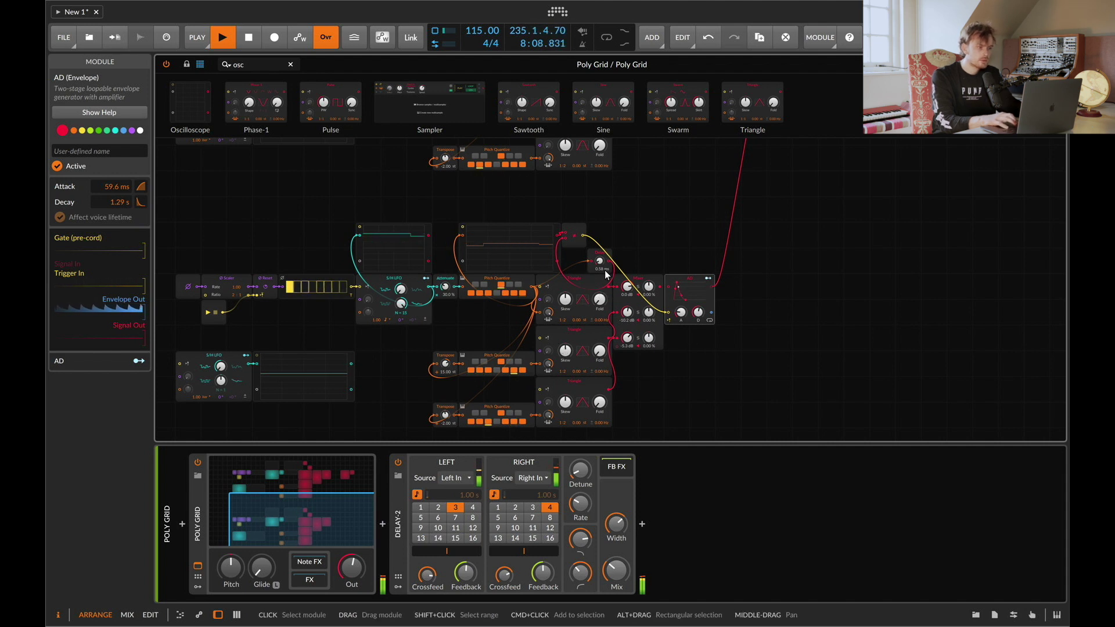
- Detune the middle Sine oscillator of the original patch
{"action": "scroll", "coordinate": [598, 259], "scroll_direction": "down", "scroll_amount": 4}
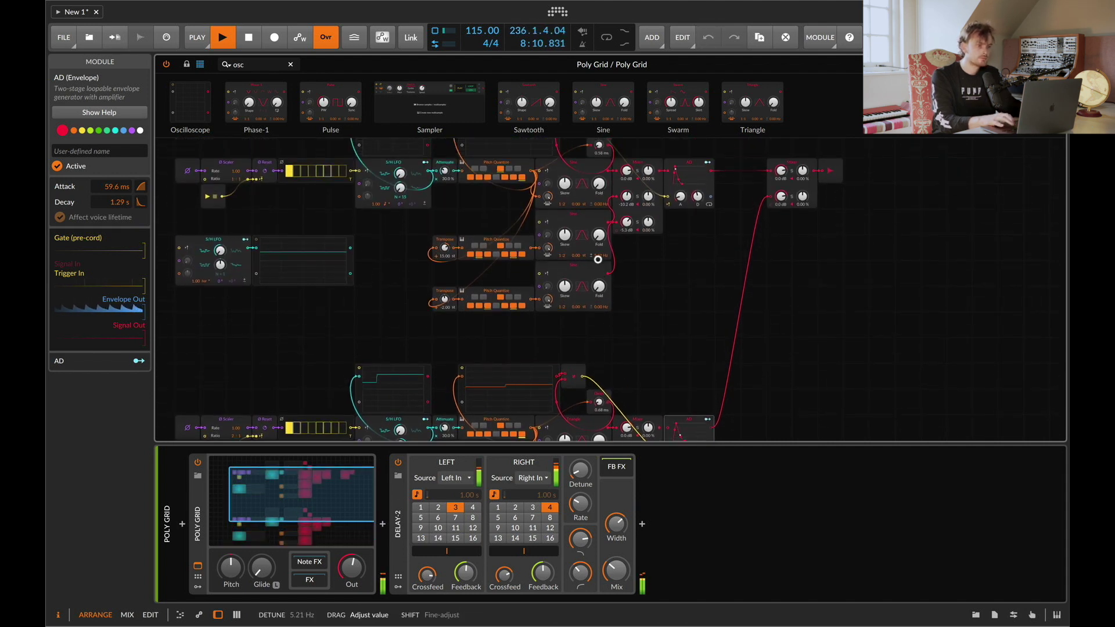
{"action": "scroll", "coordinate": [775, 243], "scroll_direction": "down", "scroll_amount": 4}
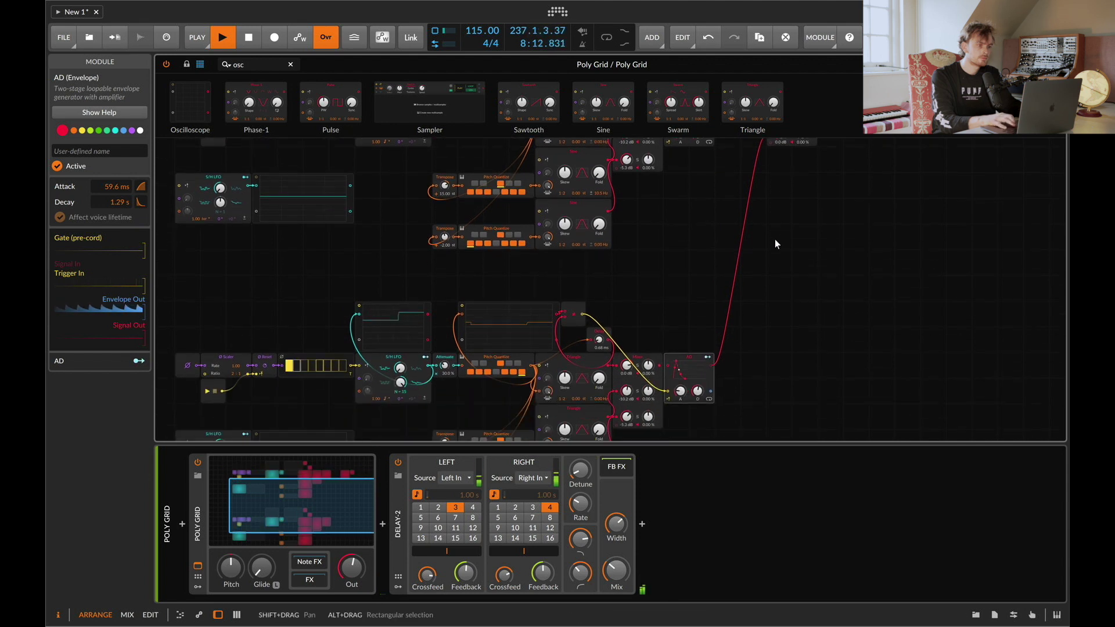
{"action": "scroll", "coordinate": [340, 373], "scroll_direction": "down", "scroll_amount": 1}
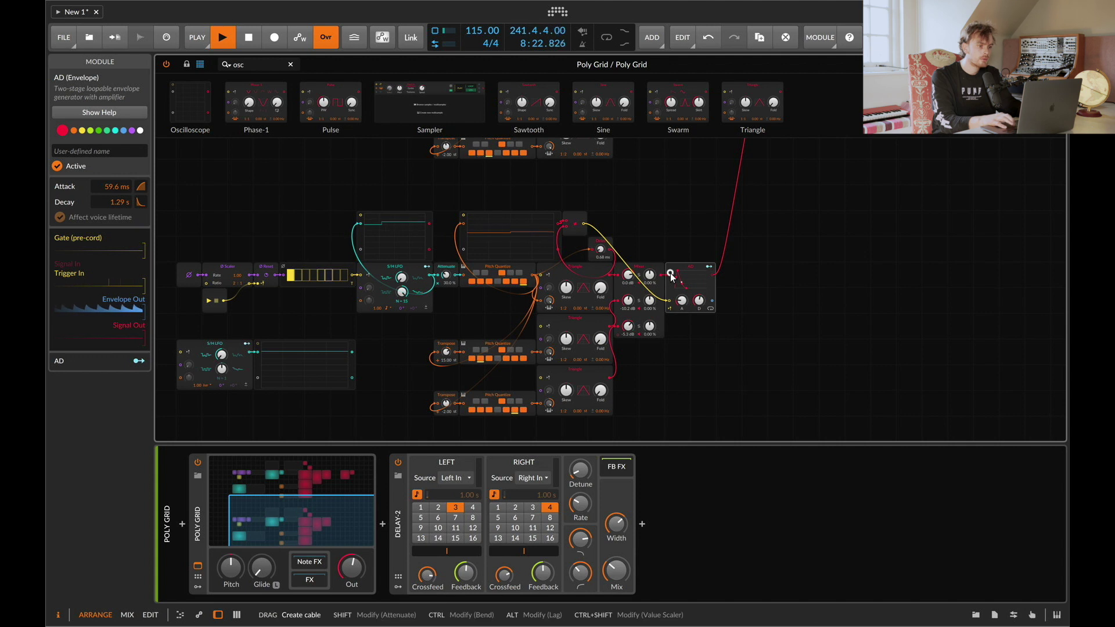
- Shorten the copied AD envelope to a 79.3 ms decay and a 38.4 ms attack
{"action": "mouse_move", "coordinate": [696, 299]}
{"action": "left_mouse_down"}
{"action": "mouse_move", "coordinate": [696, 325]}
{"action": "mouse_move", "coordinate": [696, 302]}
{"action": "left_mouse_up"}
{"action": "scroll", "coordinate": [695, 299], "scroll_direction": "up", "scroll_amount": 5}
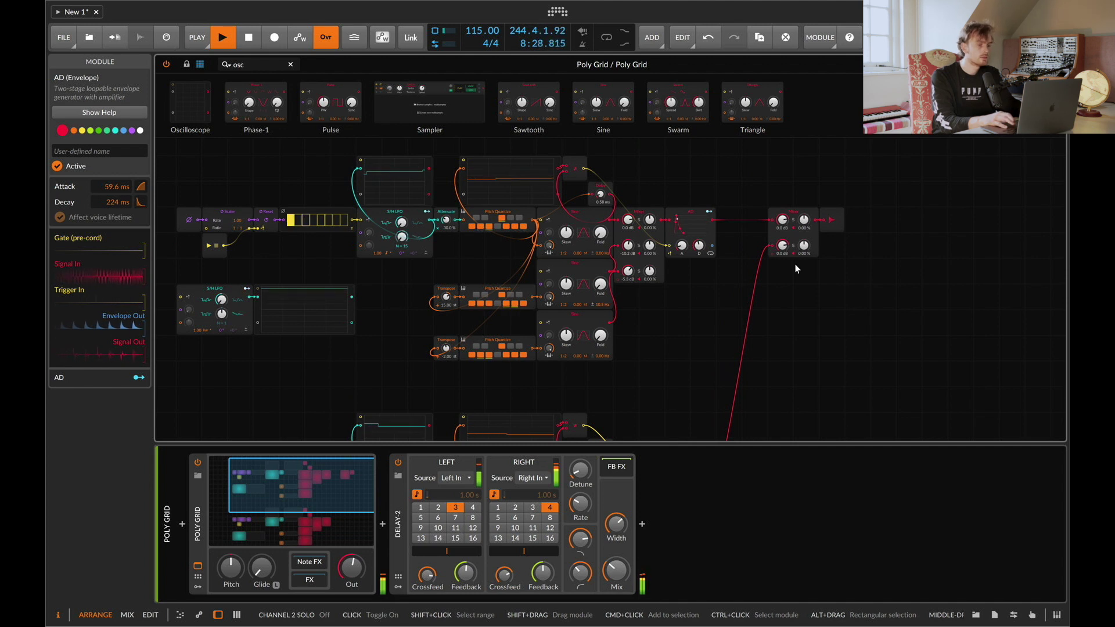
{"action": "scroll", "coordinate": [795, 279], "scroll_direction": "down", "scroll_amount": 2}
{"action": "scroll", "coordinate": [795, 279], "scroll_direction": "down", "scroll_amount": 1}
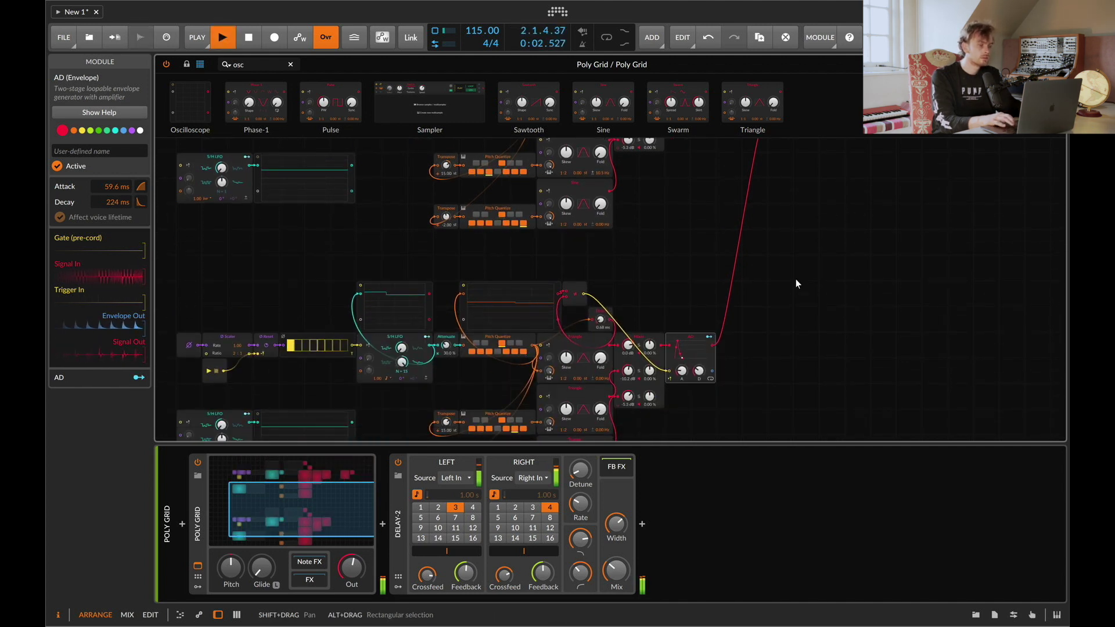
{"action": "left_click_drag", "start_coordinate": [707, 372], "coordinate": [707, 401]}
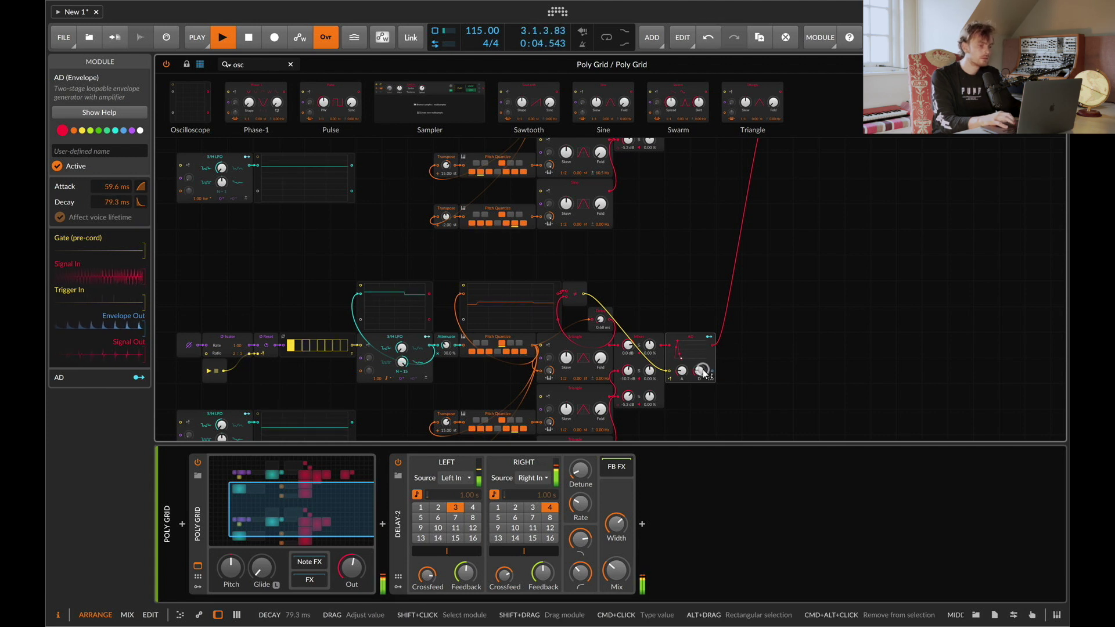
{"action": "scroll", "coordinate": [720, 339], "scroll_direction": "up", "scroll_amount": 3}
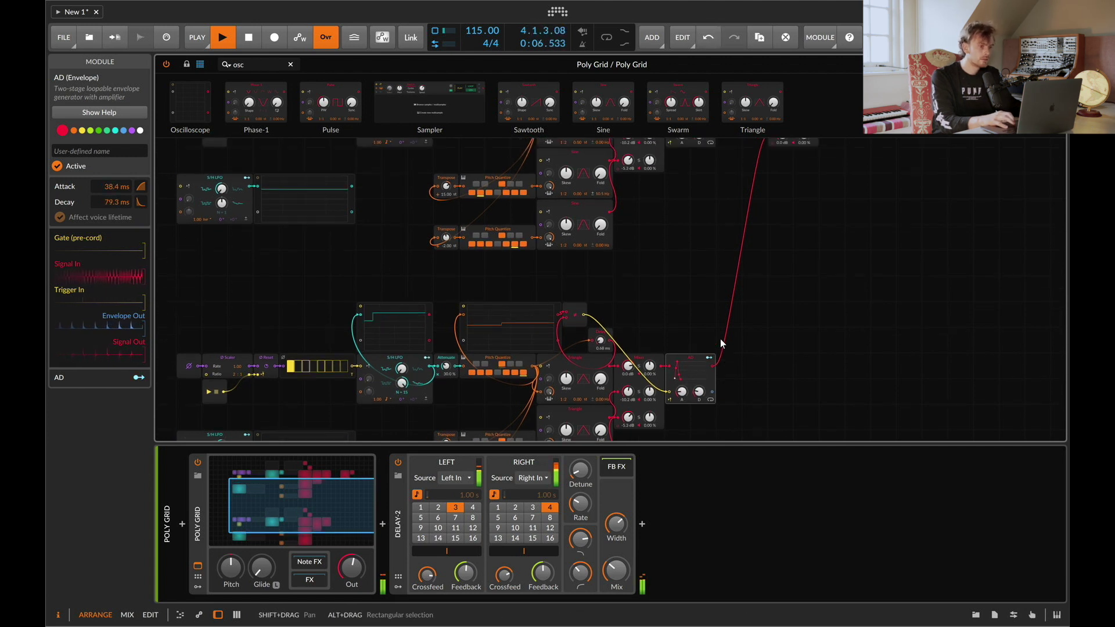
{"action": "left_click", "coordinate": [783, 235], "text": "super"}
{"action": "type", "text": "-10"}
{"action": "key", "text": "Return"}
{"action": "left_click", "coordinate": [782, 210], "text": "super"}
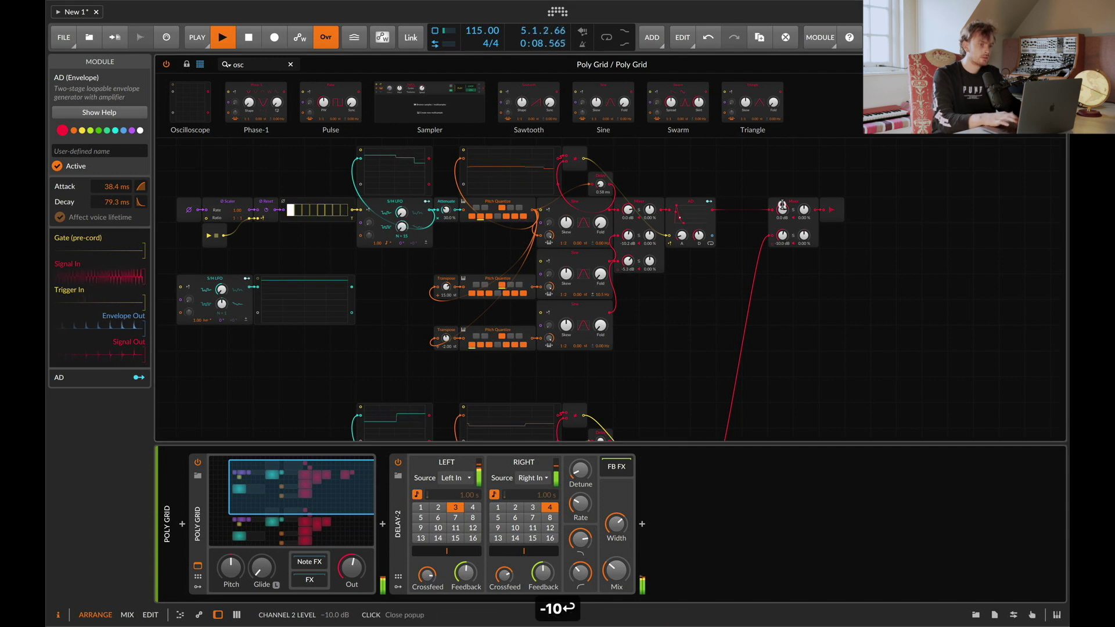
{"action": "type", "text": "-10"}
{"action": "key", "text": "Return"}
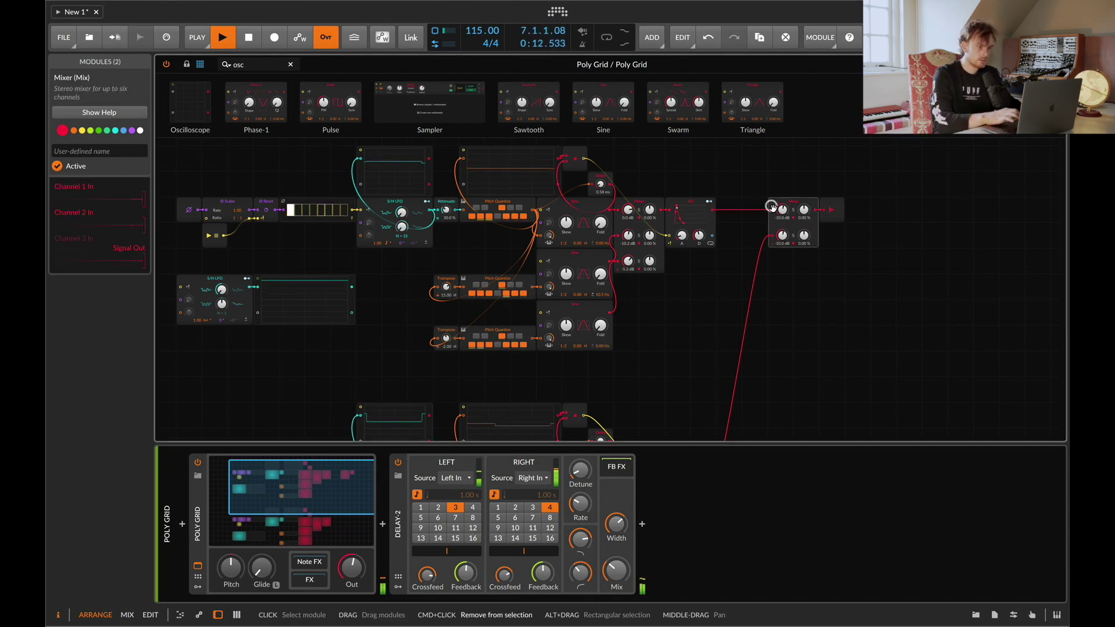
{"action": "left_click", "coordinate": [782, 210], "text": "super"}
{"action": "type", "text": "-5"}
{"action": "key", "text": "Return"}
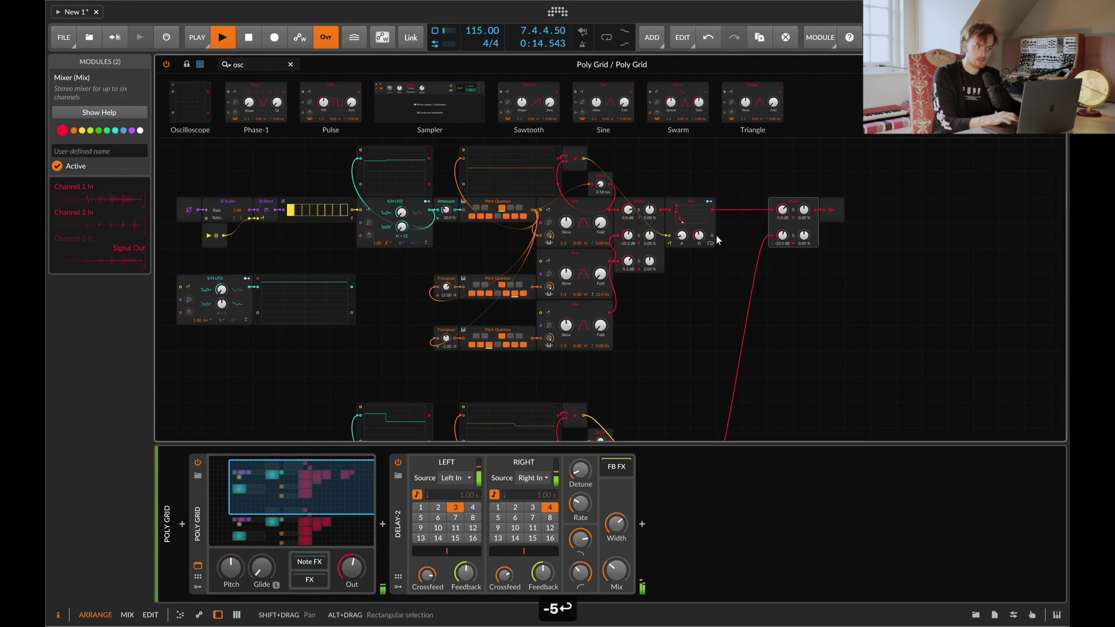
- Compare the patch's sound with the Delay-2 effect bypassed and re-enabled
{"action": "scroll", "coordinate": [716, 237], "scroll_direction": "down", "scroll_amount": 5}
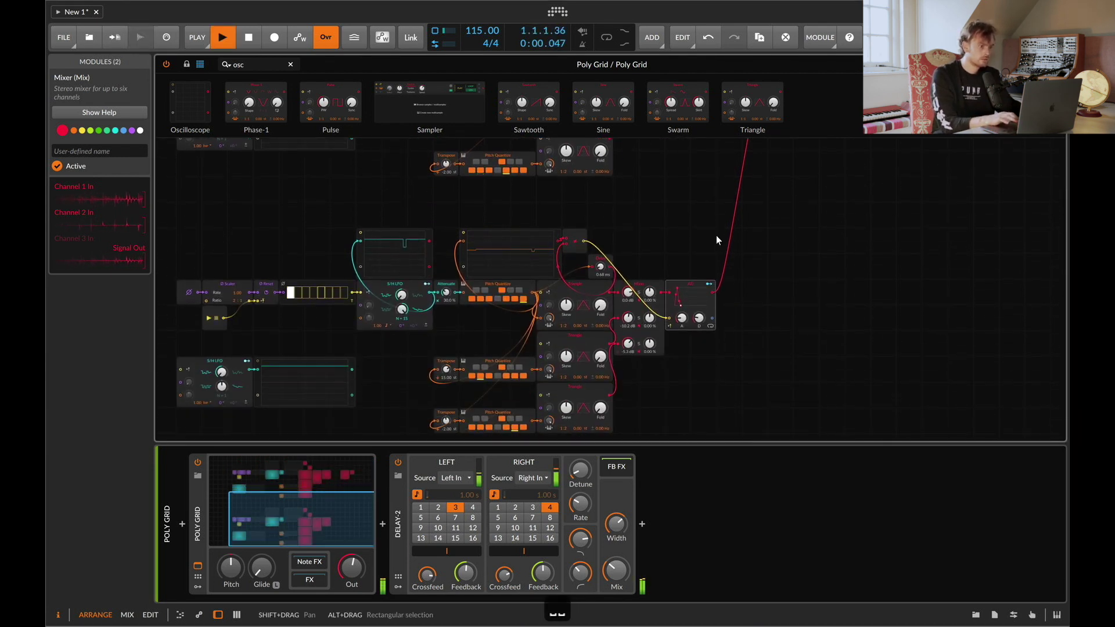
{"action": "scroll", "coordinate": [716, 235], "scroll_direction": "down", "scroll_amount": 2}
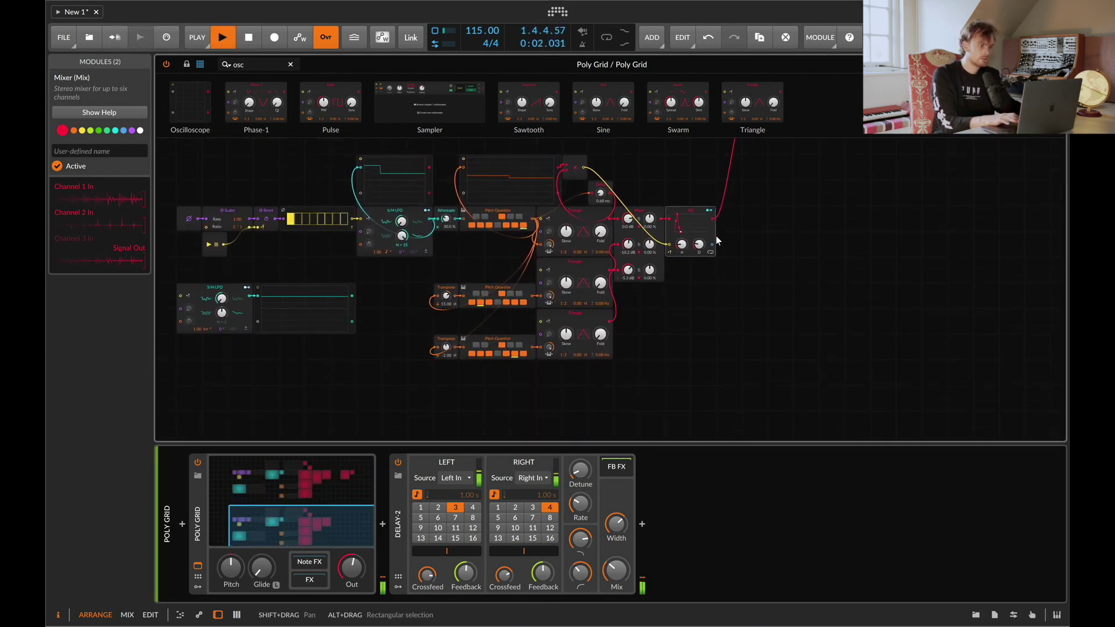
{"action": "left_click", "coordinate": [398, 462]}
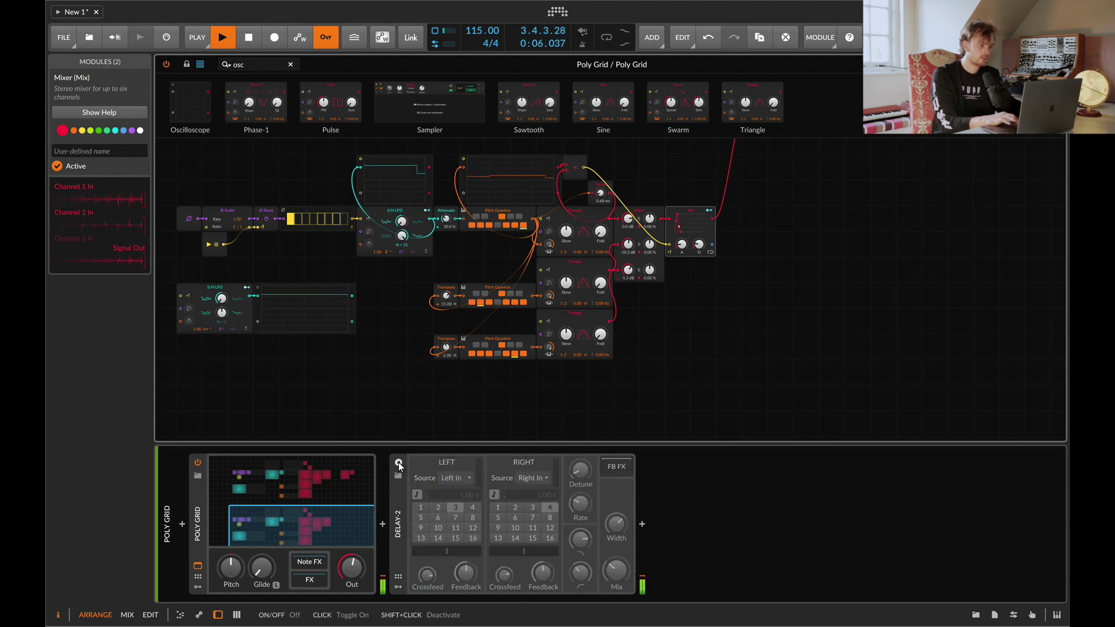
{"action": "left_click", "coordinate": [398, 462]}
- Stop and restart playback repeatedly to audition the layered patch from the beginning
{"action": "key", "text": "space"}
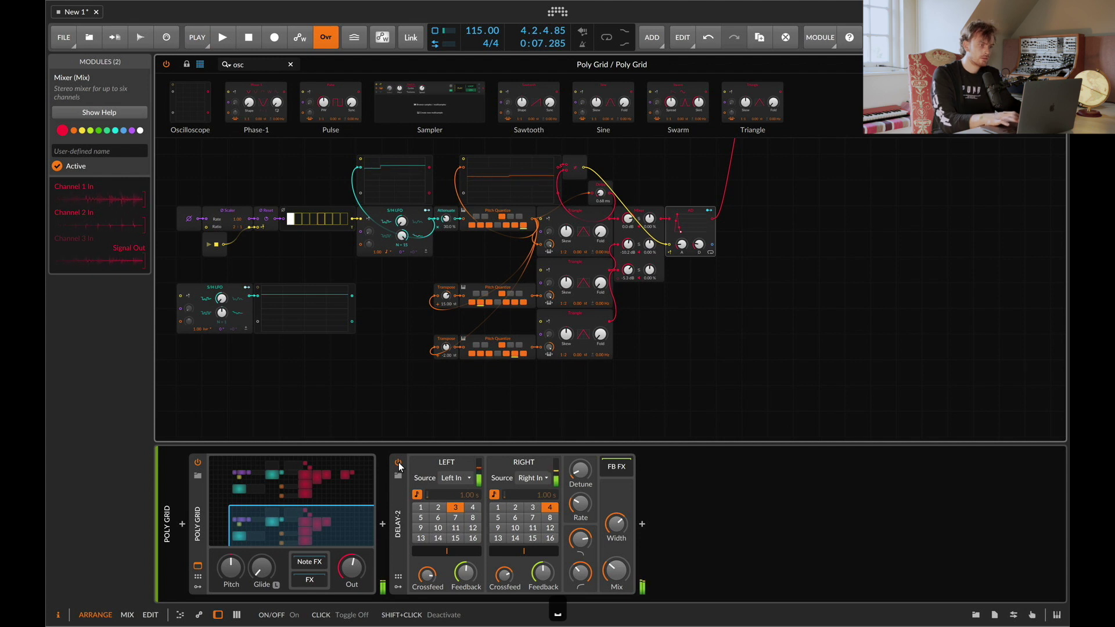
{"action": "key", "text": "space"}
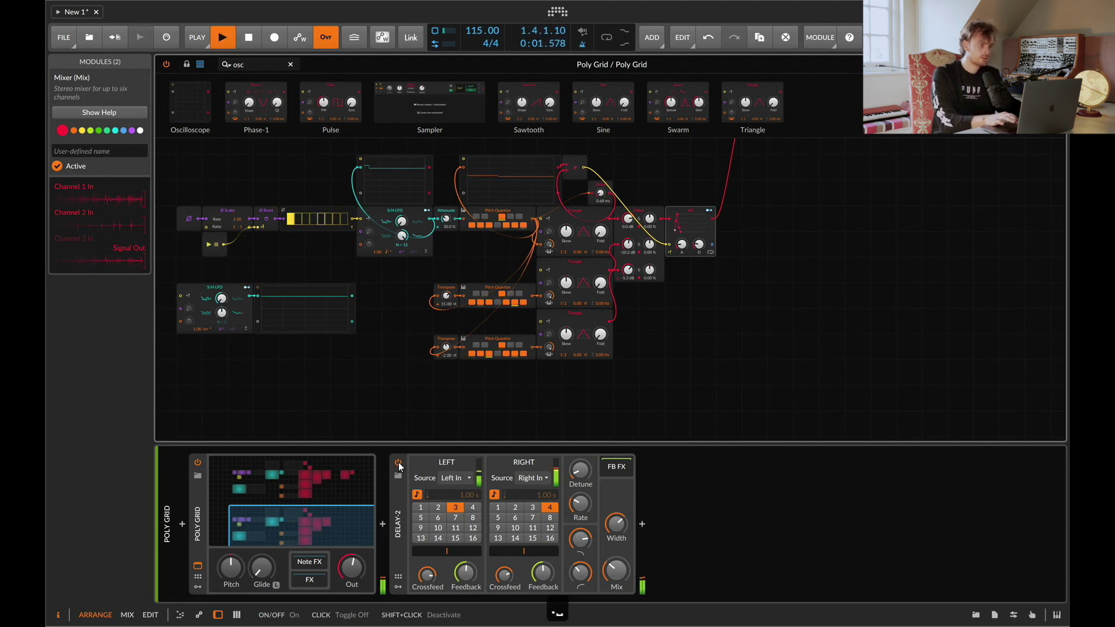
{"action": "key", "text": "space"}
{"action": "key", "text": "space"}
{"action": "key", "text": "space"}
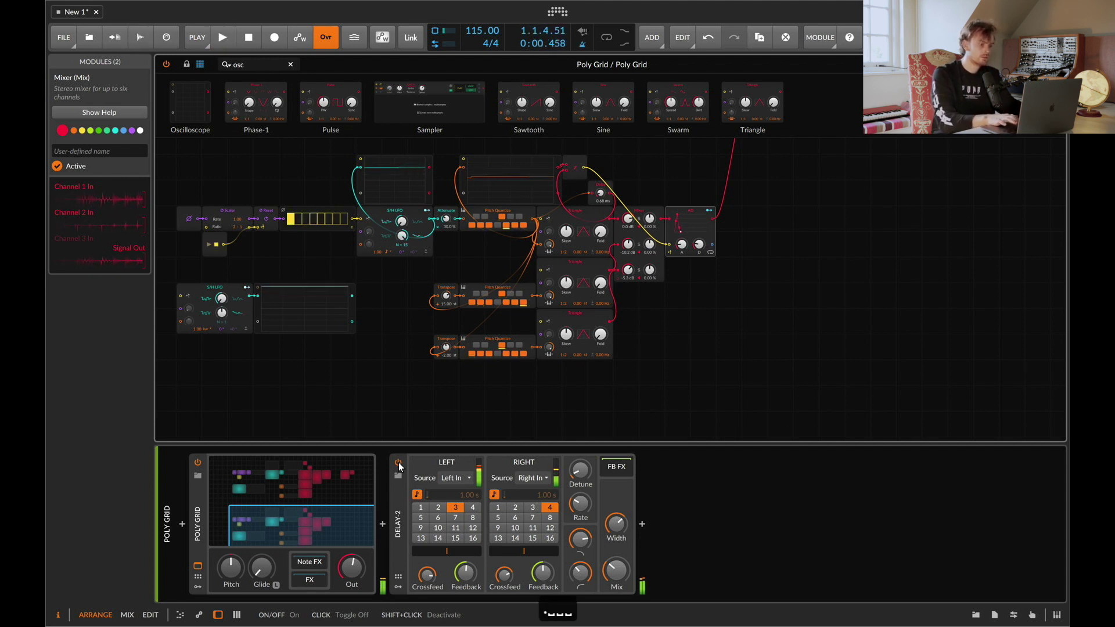
{"action": "key", "text": "space"}
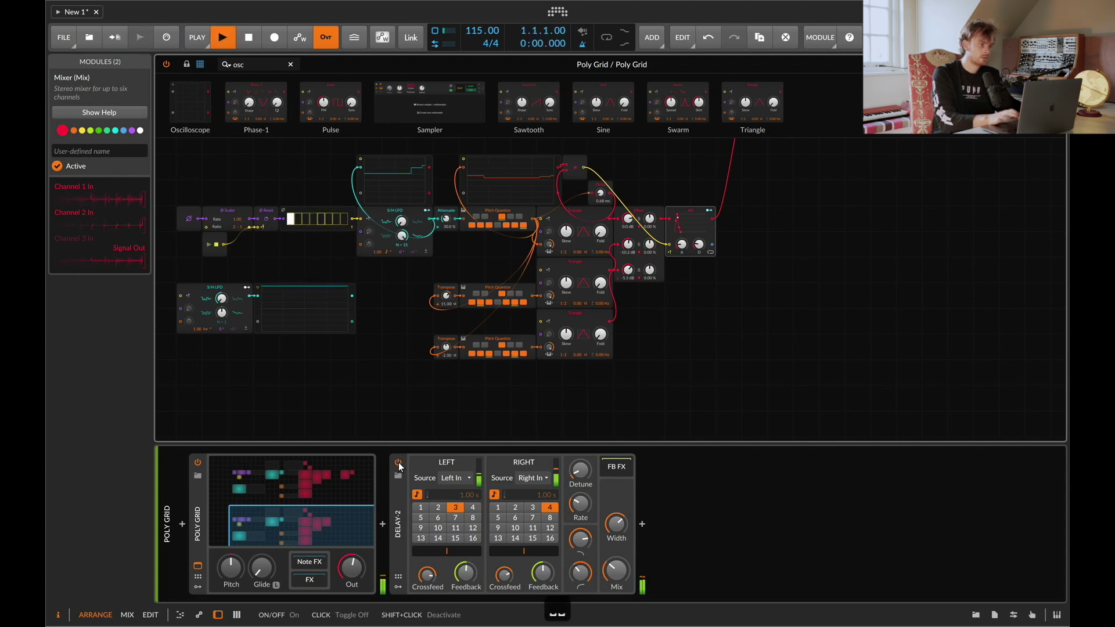
{"action": "key", "text": "space"}
{"action": "key", "text": "space"}
{"action": "key", "text": "space"}
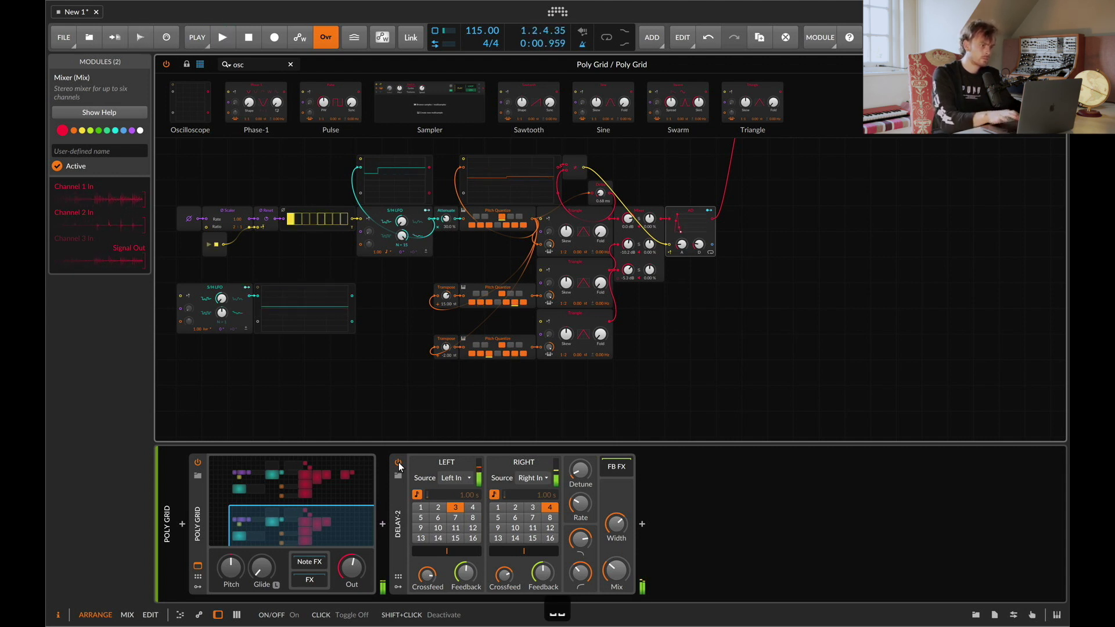
{"action": "key", "text": "space"}
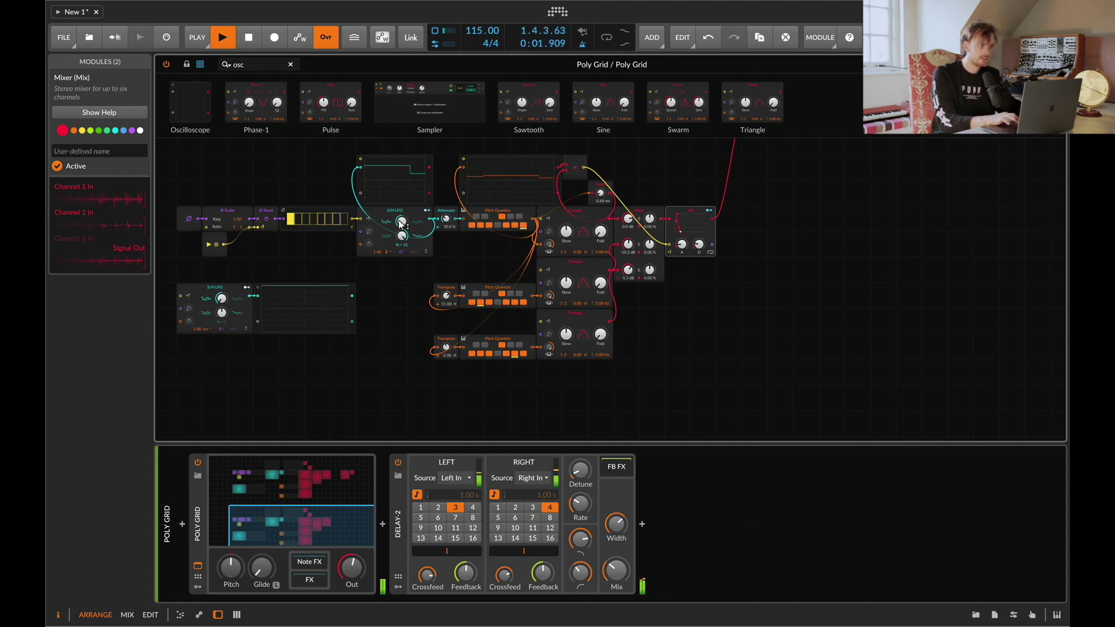
{"action": "scroll", "coordinate": [416, 238], "scroll_direction": "up", "scroll_amount": 2}
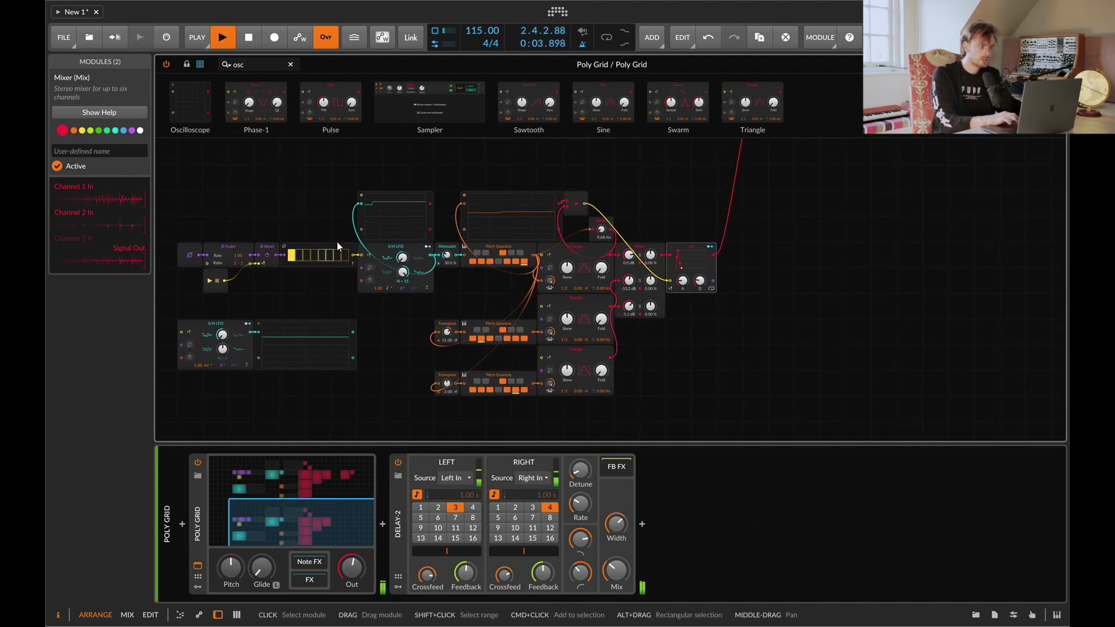
{"action": "key", "text": "space"}
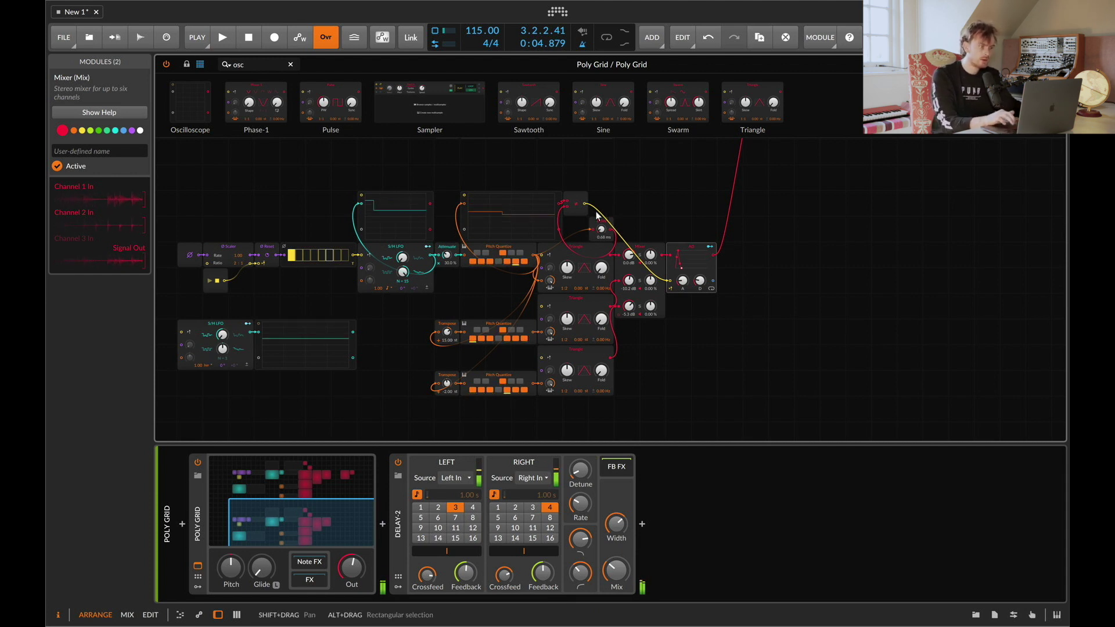
{"action": "key", "text": "space"}
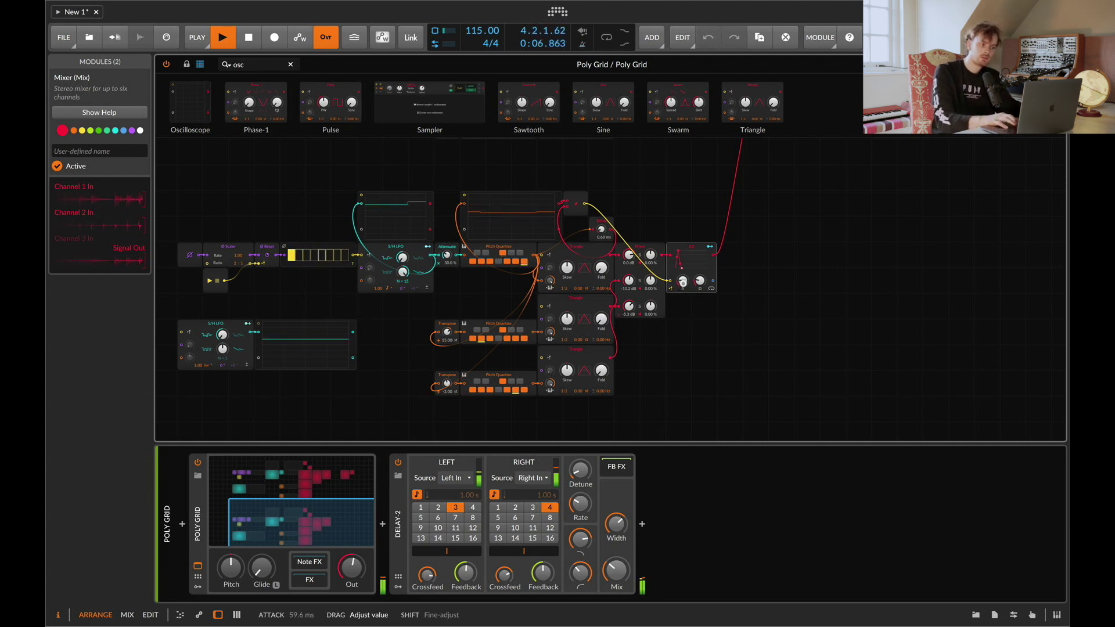
- Adjust the Skew and Fold of the original Sine oscillators, and set the copied patch's middle Triangle Skew to 55.3%
{"action": "scroll", "coordinate": [682, 284], "scroll_direction": "up", "scroll_amount": 2}
{"action": "scroll", "coordinate": [684, 283], "scroll_direction": "up", "scroll_amount": 8}
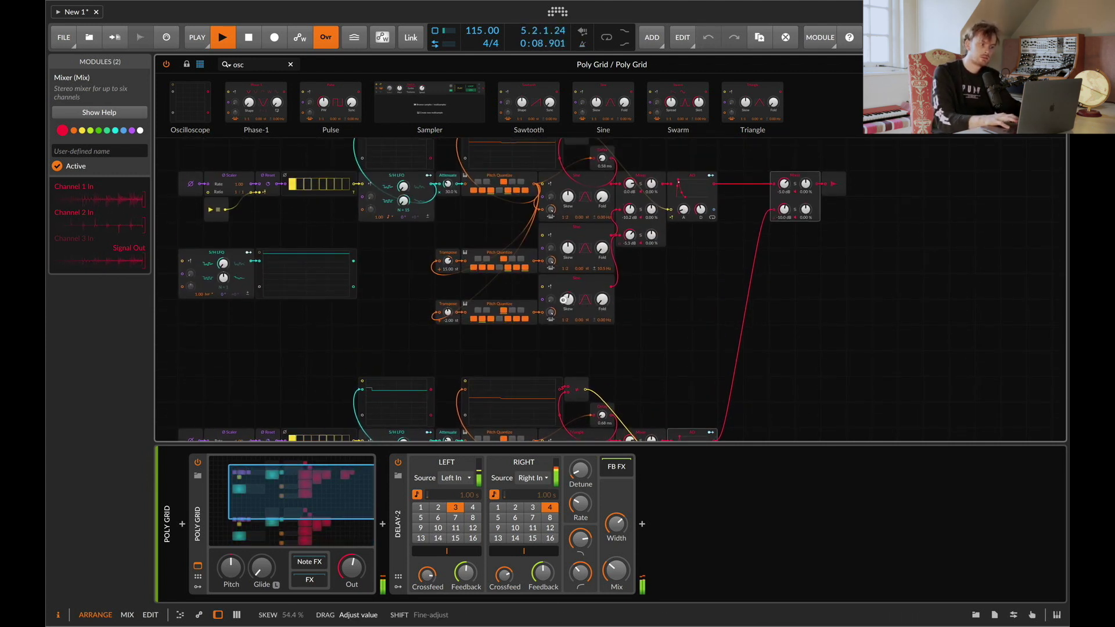
{"action": "left_click_drag", "start_coordinate": [564, 299], "coordinate": [564, 297]}
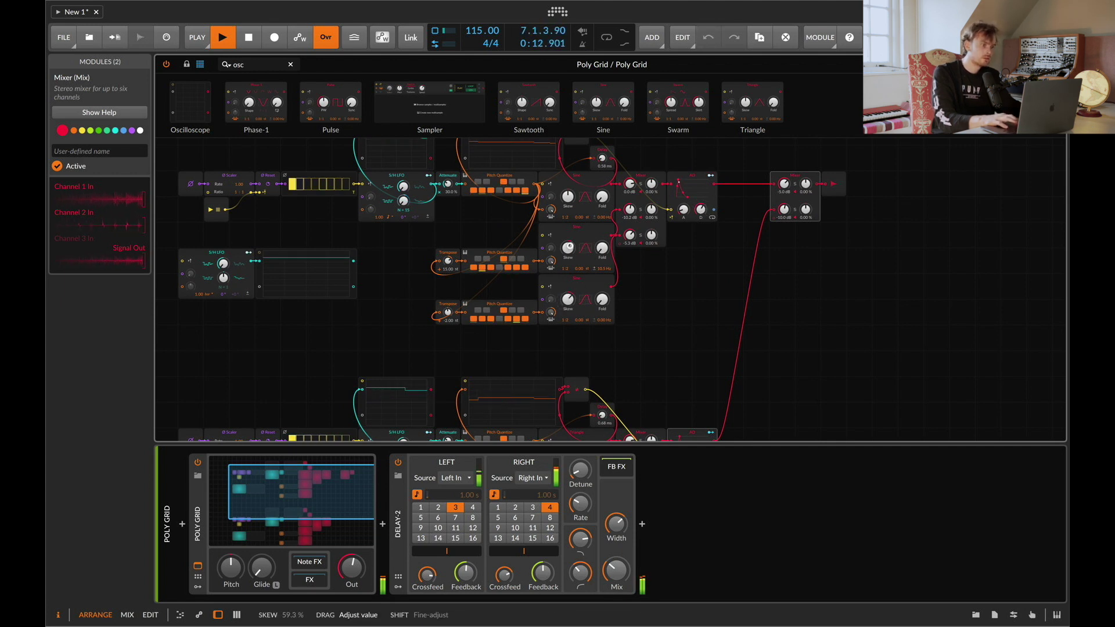
{"action": "left_click_drag", "start_coordinate": [568, 197], "coordinate": [569, 200]}
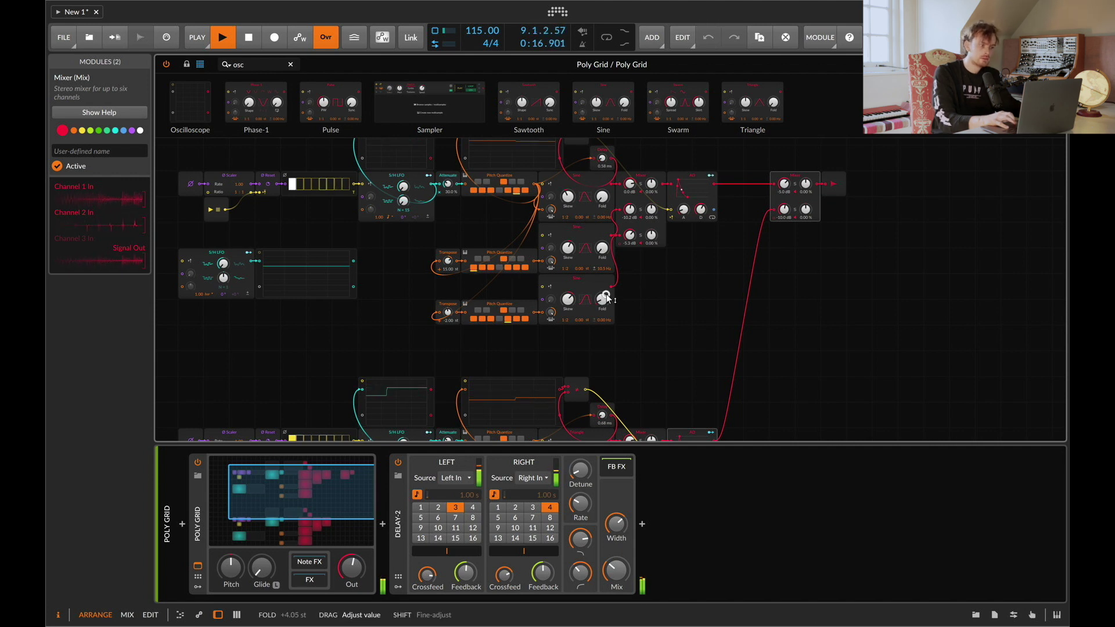
{"action": "scroll", "coordinate": [606, 299], "scroll_direction": "down", "scroll_amount": 3}
{"action": "scroll", "coordinate": [606, 299], "scroll_direction": "down", "scroll_amount": 1}
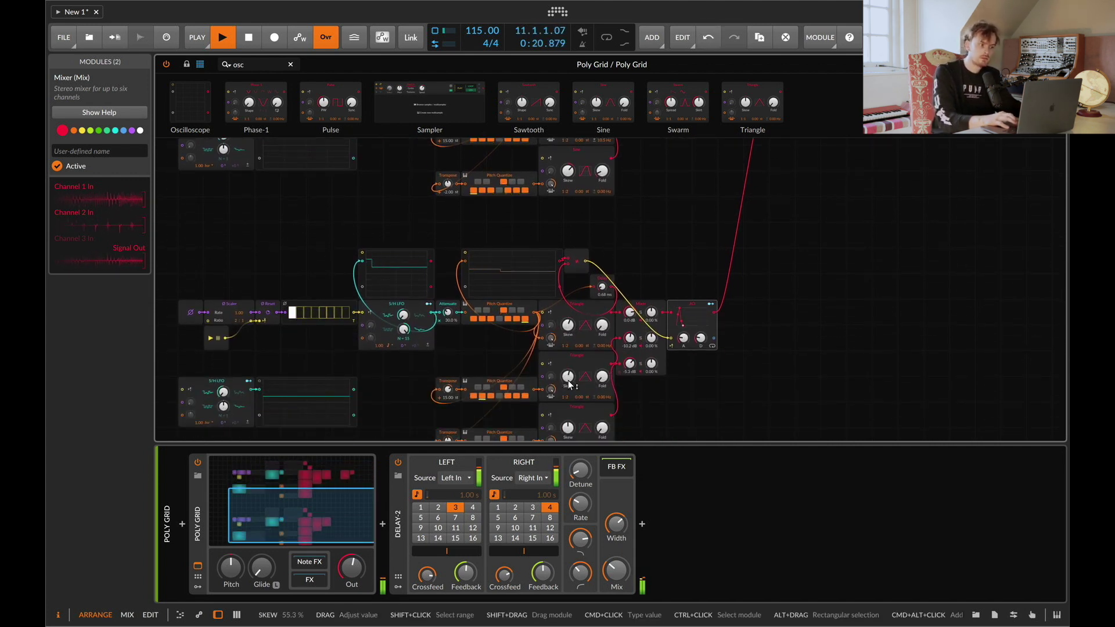
- Set the Smoothing of the duplicated patch's main S/H LFO to 10.7%
{"action": "left_click", "coordinate": [401, 326]}
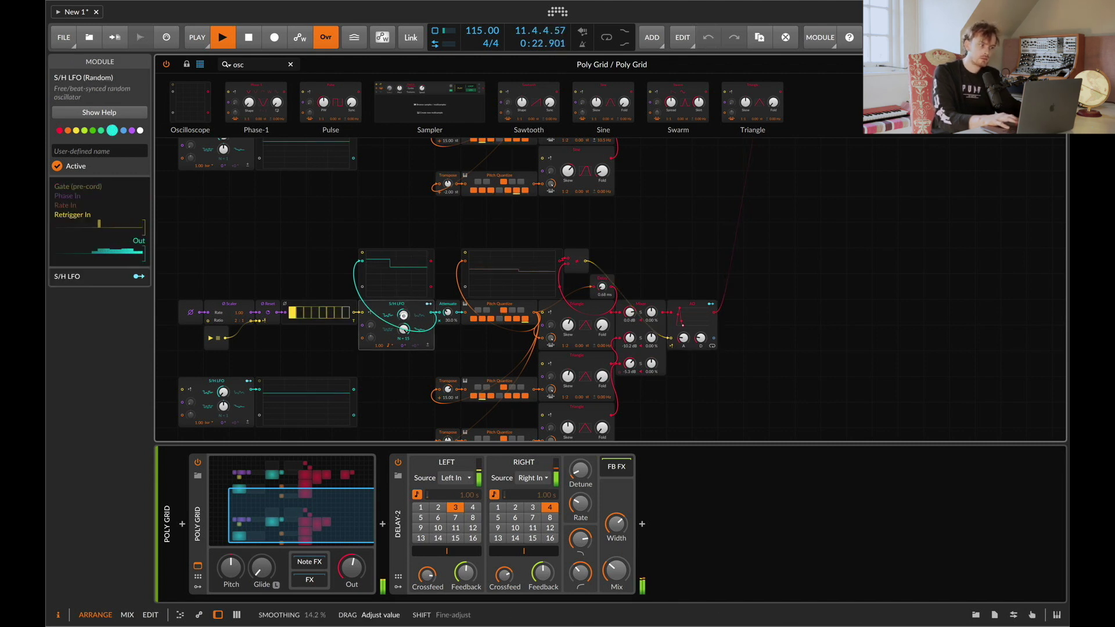
{"action": "left_click_drag", "start_coordinate": [404, 329], "coordinate": [406, 334]}
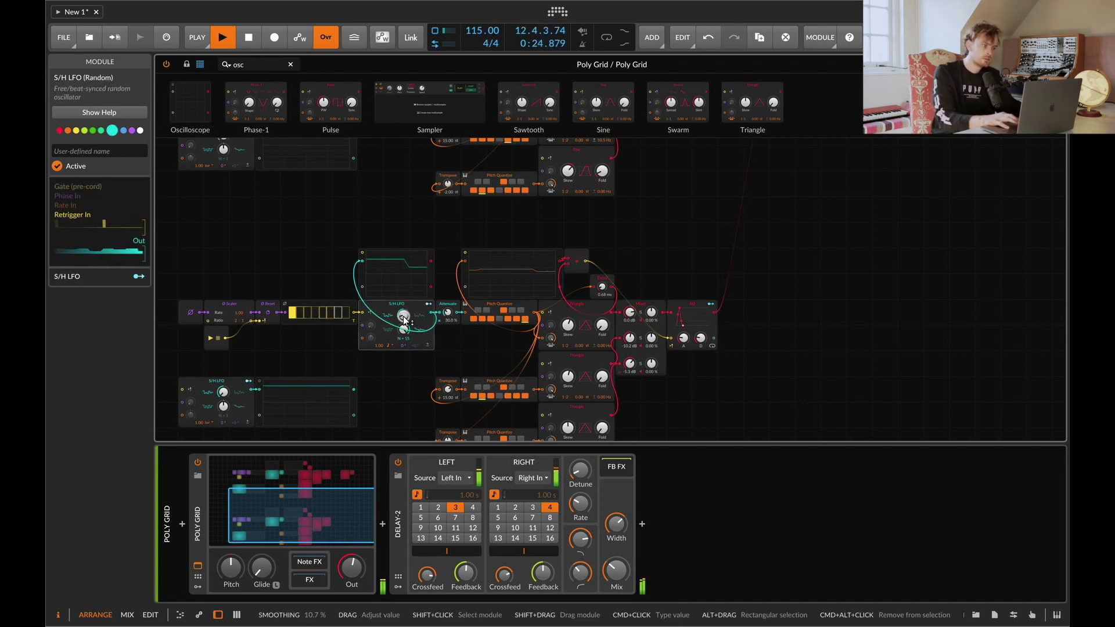
{"action": "scroll", "coordinate": [405, 334], "scroll_direction": "up", "scroll_amount": 4}
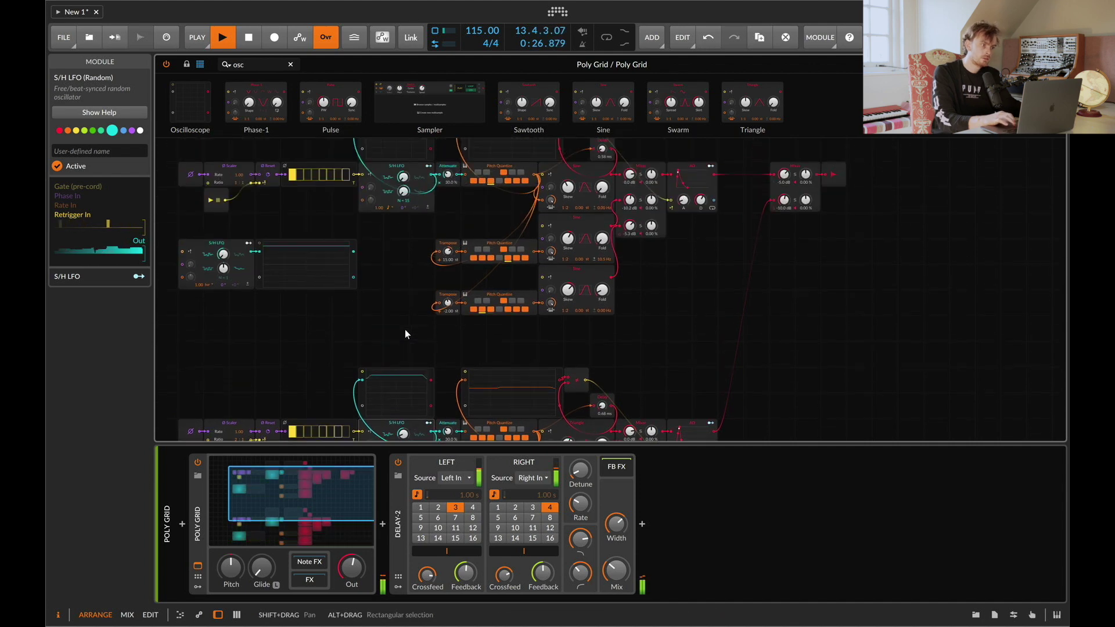
{"action": "scroll", "coordinate": [404, 334], "scroll_direction": "down", "scroll_amount": 3}
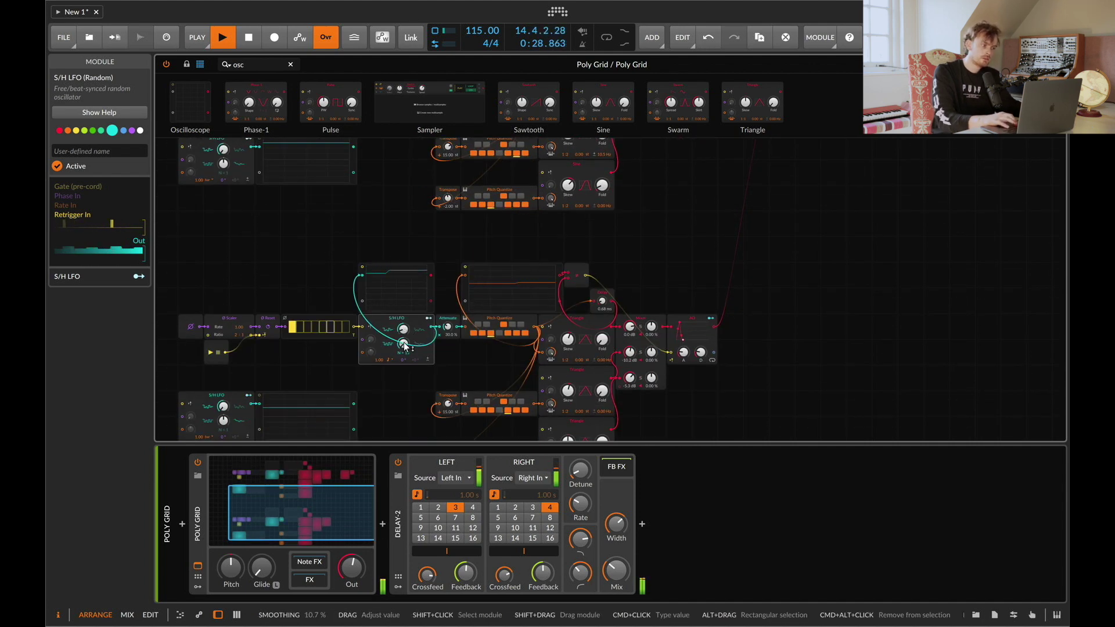
- Lower the Feedback of the original patch's main S/H LFO to -100%
{"action": "scroll", "coordinate": [405, 337], "scroll_direction": "up", "scroll_amount": 5}
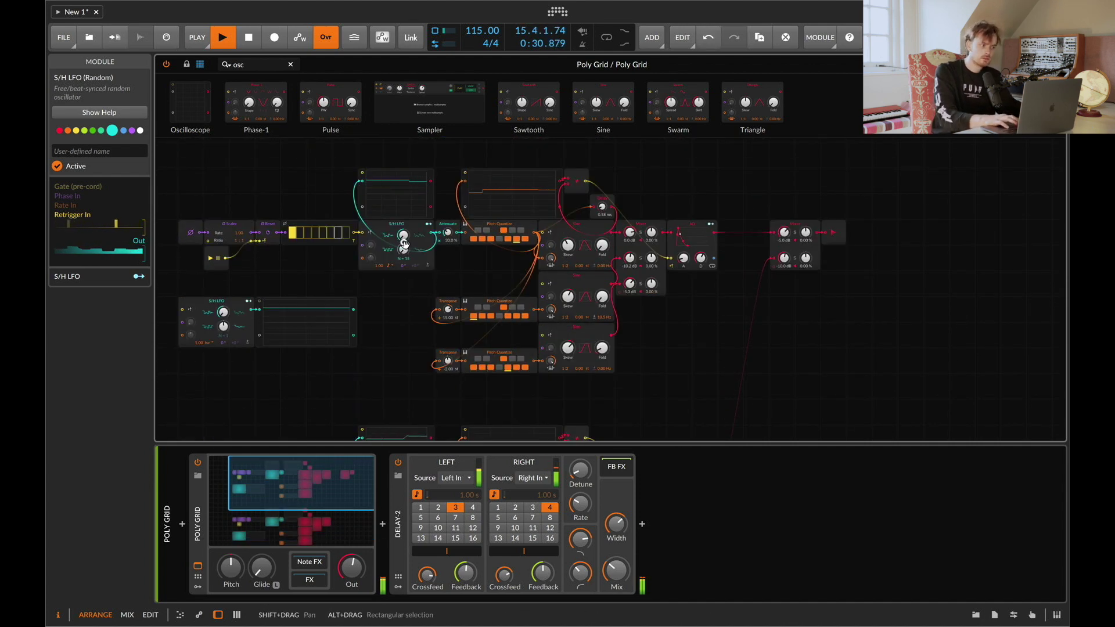
{"action": "left_click_drag", "start_coordinate": [404, 249], "coordinate": [407, 262]}
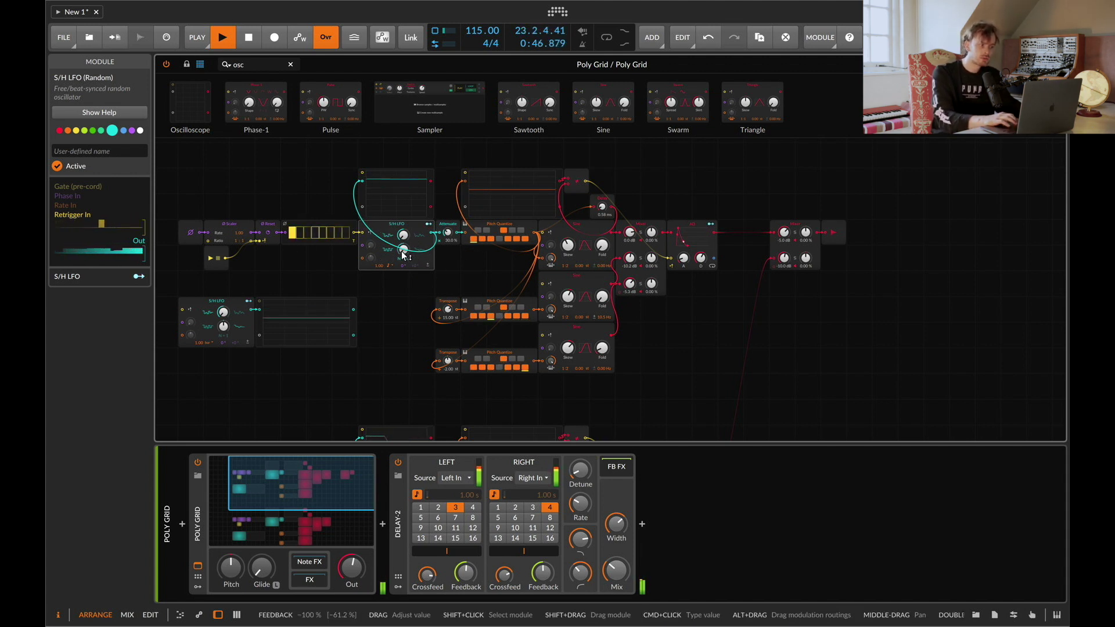
- Raise the original patch's main S/H LFO Feedback, and delete the spare lower S/H LFO with its Oscilloscope
{"action": "left_click_drag", "start_coordinate": [401, 254], "coordinate": [401, 250]}
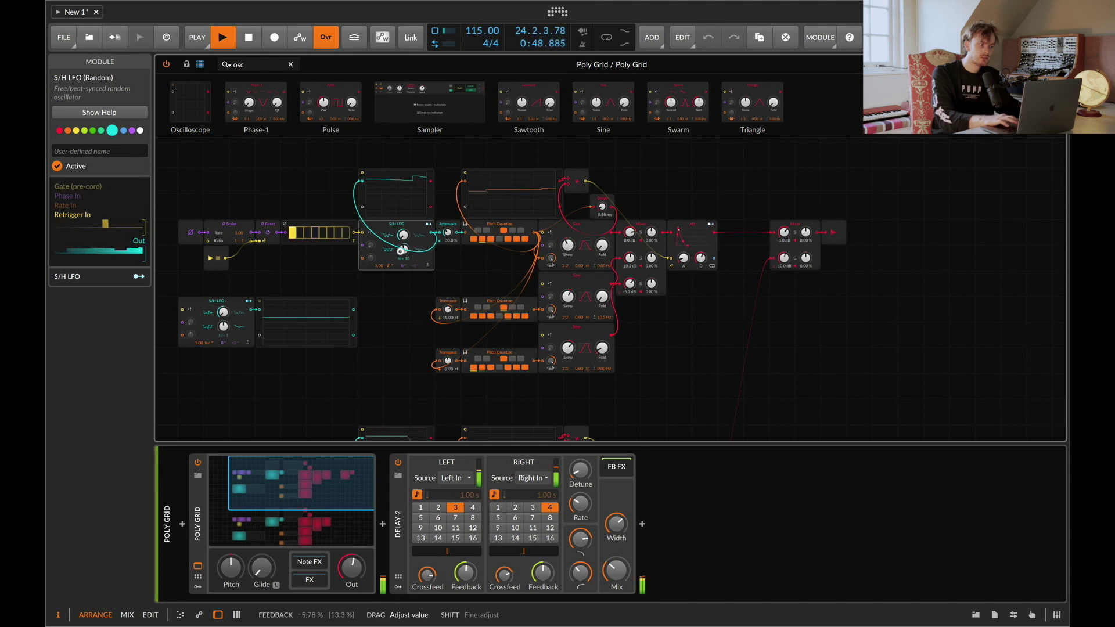
{"action": "scroll", "coordinate": [295, 254], "scroll_direction": "down", "scroll_amount": 3}
{"action": "left_click", "coordinate": [326, 284]}
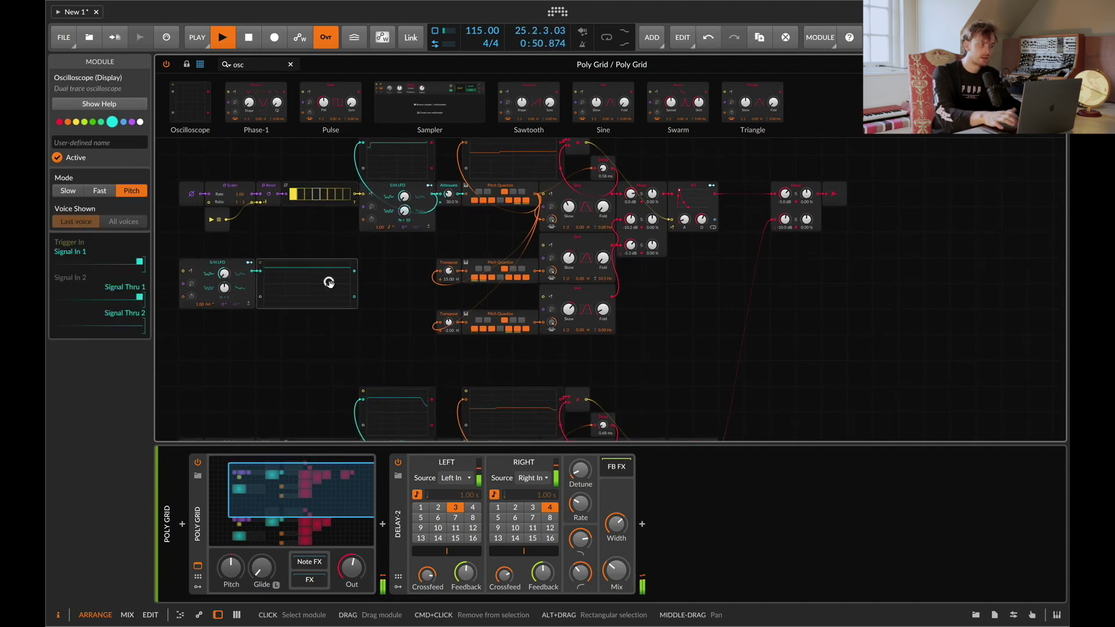
{"action": "key", "text": "BackSpace"}
{"action": "left_click", "coordinate": [210, 260]}
{"action": "key", "text": "BackSpace"}
- Add a Steps module in the empty space below the original patch's phase chain
{"action": "key", "text": "BackSpace"}
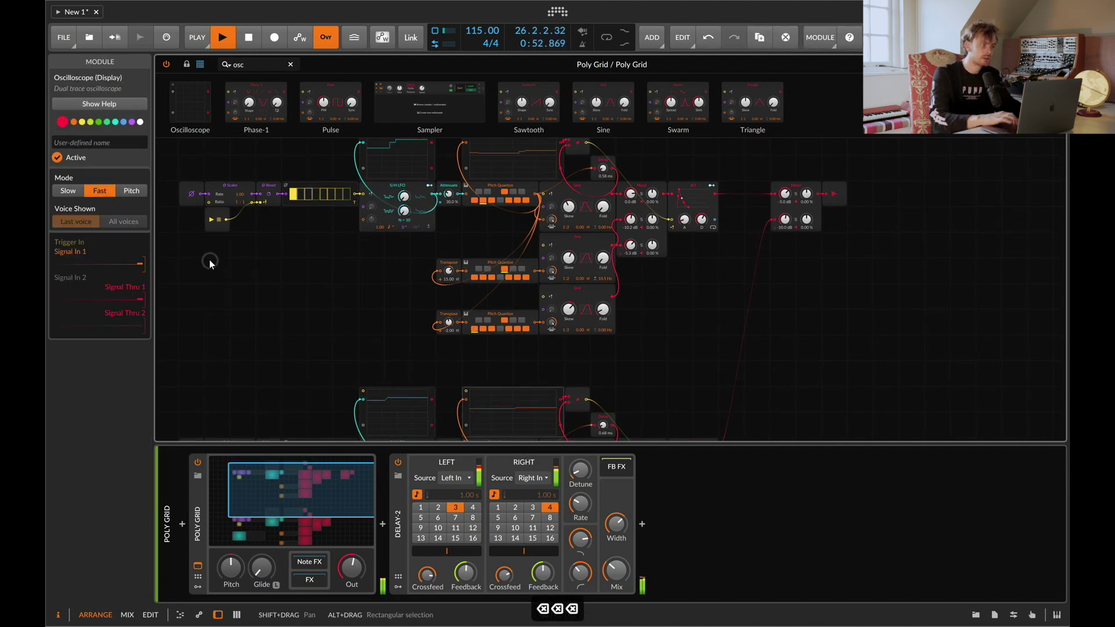
{"action": "type", "text": "st"}
{"action": "left_click_drag", "start_coordinate": [213, 104], "coordinate": [234, 268]}
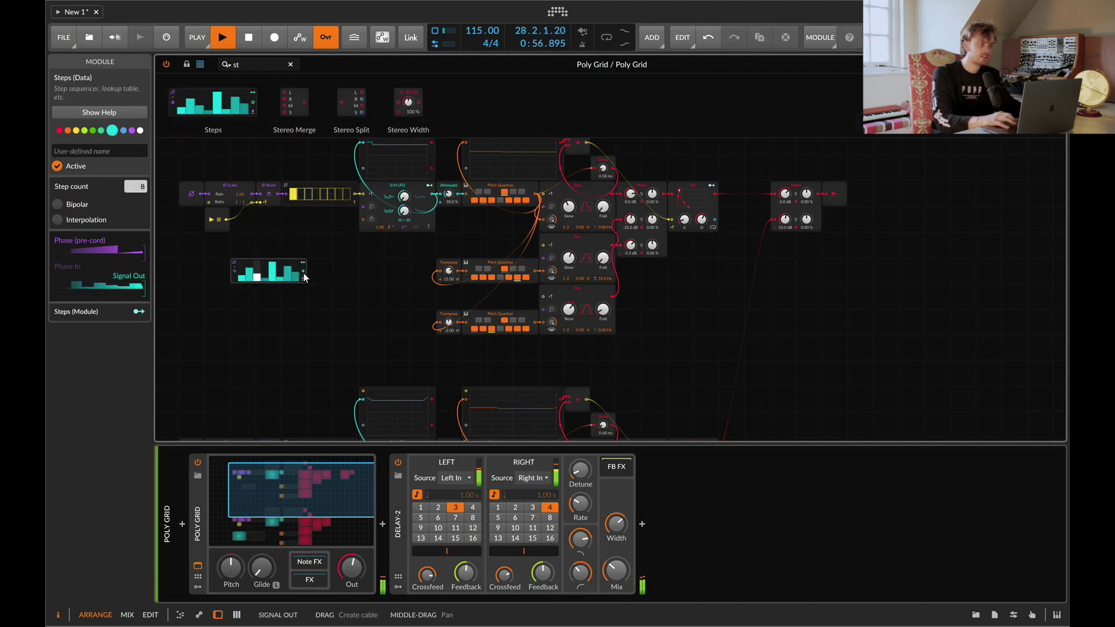
- Modulate the original S/H LFO's Epoch from the Steps module with an amount of 10.00
{"action": "left_click_drag", "start_coordinate": [302, 264], "coordinate": [408, 220]}
{"action": "left_click", "coordinate": [140, 324], "text": "super"}
{"action": "type", "text": "10"}
{"action": "key", "text": "Return"}
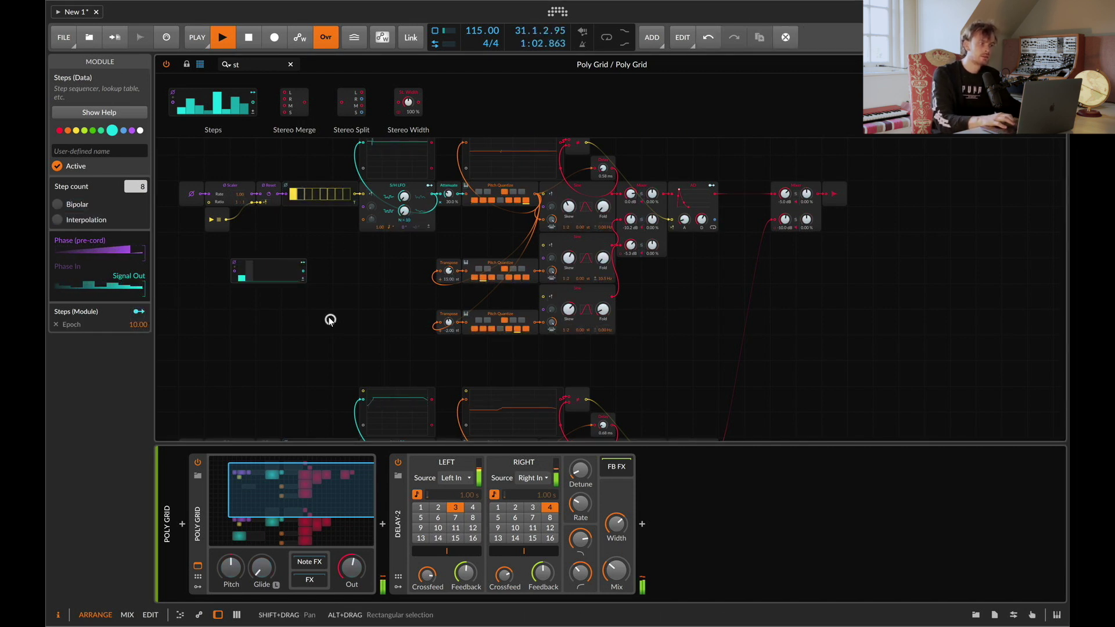
- Duplicate the Phase In and Ø Scaler modules in front of the Steps module and adjust the copied scaler's Ratio
{"action": "left_click_drag", "start_coordinate": [307, 284], "coordinate": [177, 206]}
{"action": "key", "text": "super+c"}
{"action": "left_click", "coordinate": [167, 269]}
{"action": "key", "text": "super+v"}
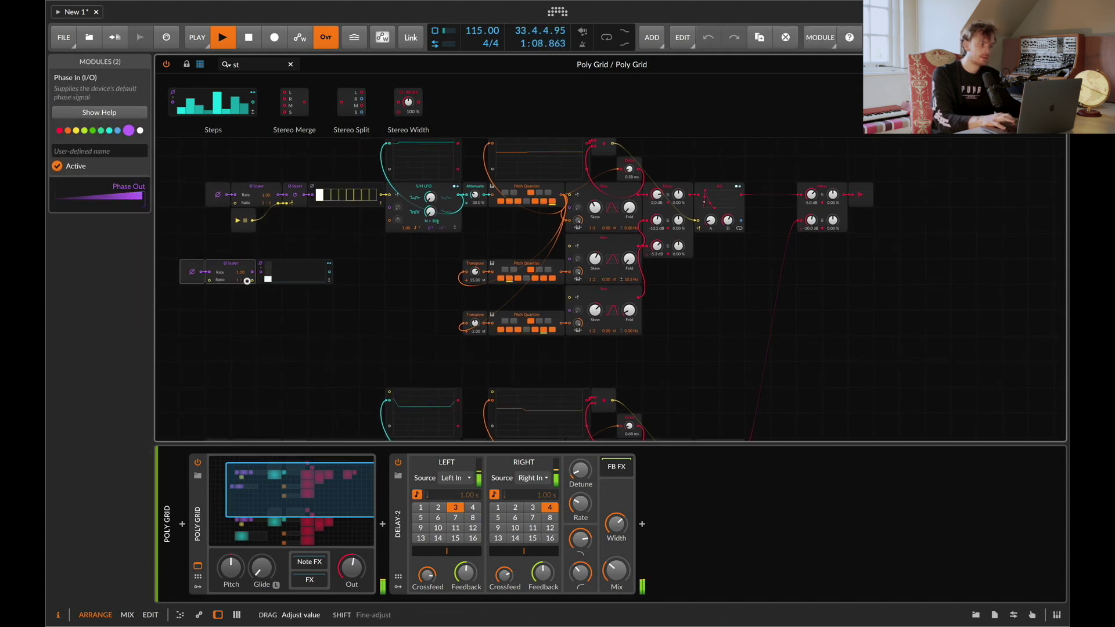
{"action": "left_click_drag", "start_coordinate": [246, 281], "coordinate": [248, 272]}
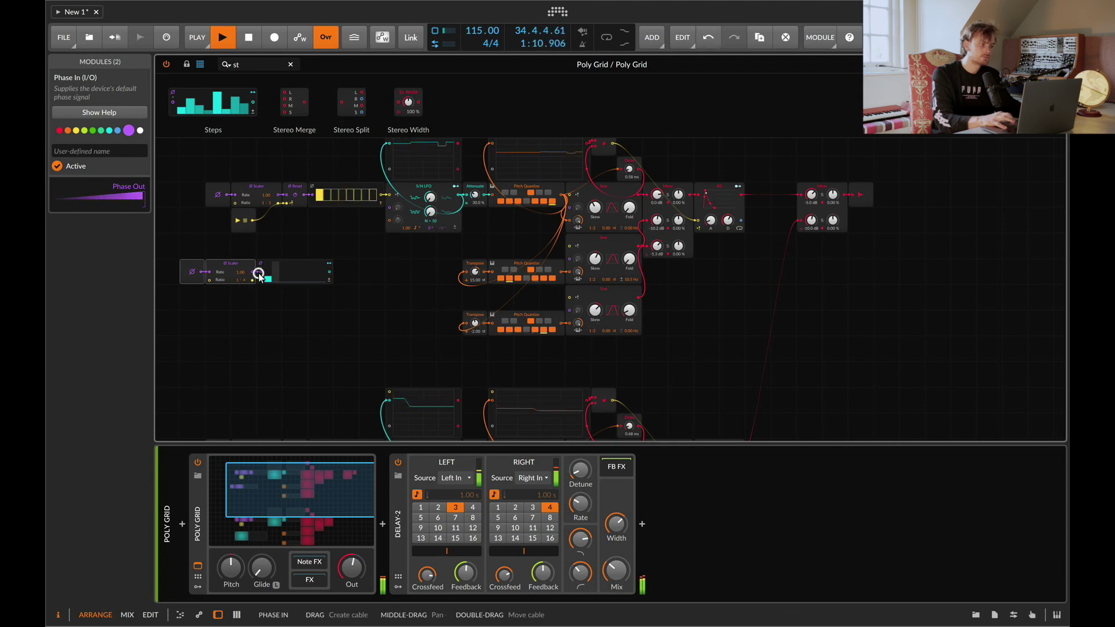
- Set the Steps module's step count to 4
{"action": "left_click", "coordinate": [264, 274]}
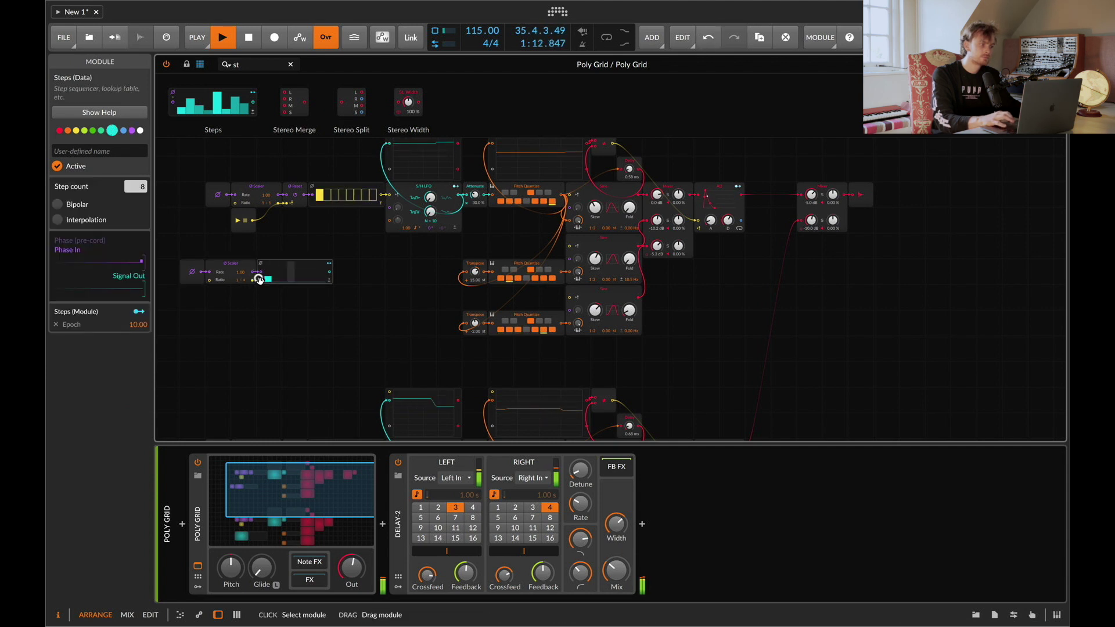
{"action": "type", "text": "4"}
{"action": "key", "text": "Return"}
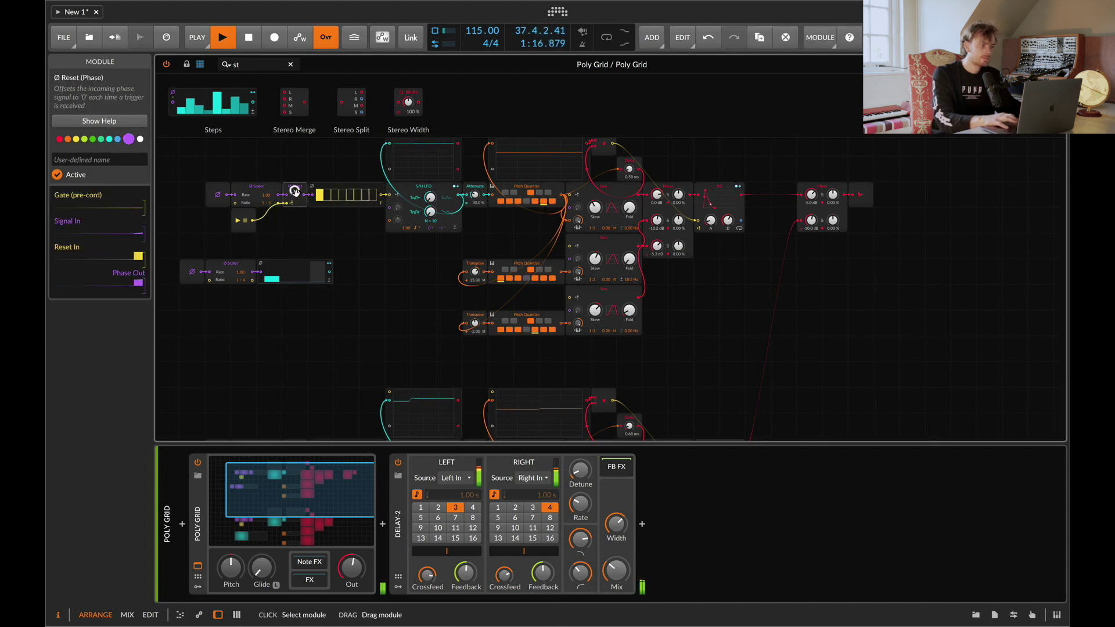
- Give the Steps chain its own Ø Reset and transport trigger, and reconnect the transport trigger to the original chain's Ø Reset
{"action": "left_click_drag", "start_coordinate": [242, 221], "coordinate": [253, 272]}
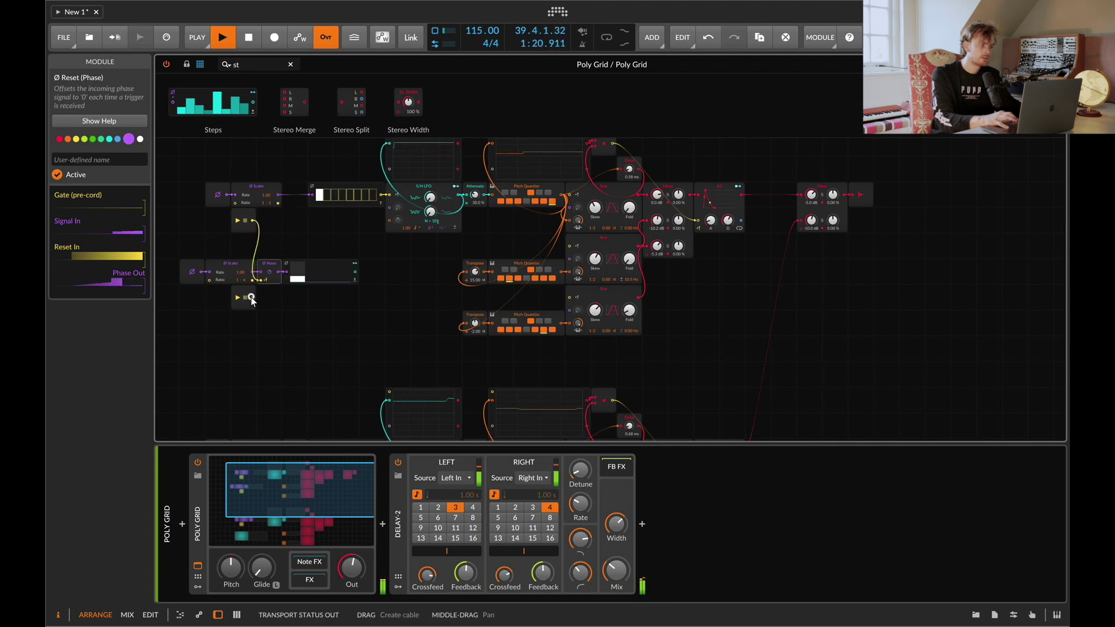
{"action": "key", "text": "super+c"}
{"action": "key", "text": "super+v"}
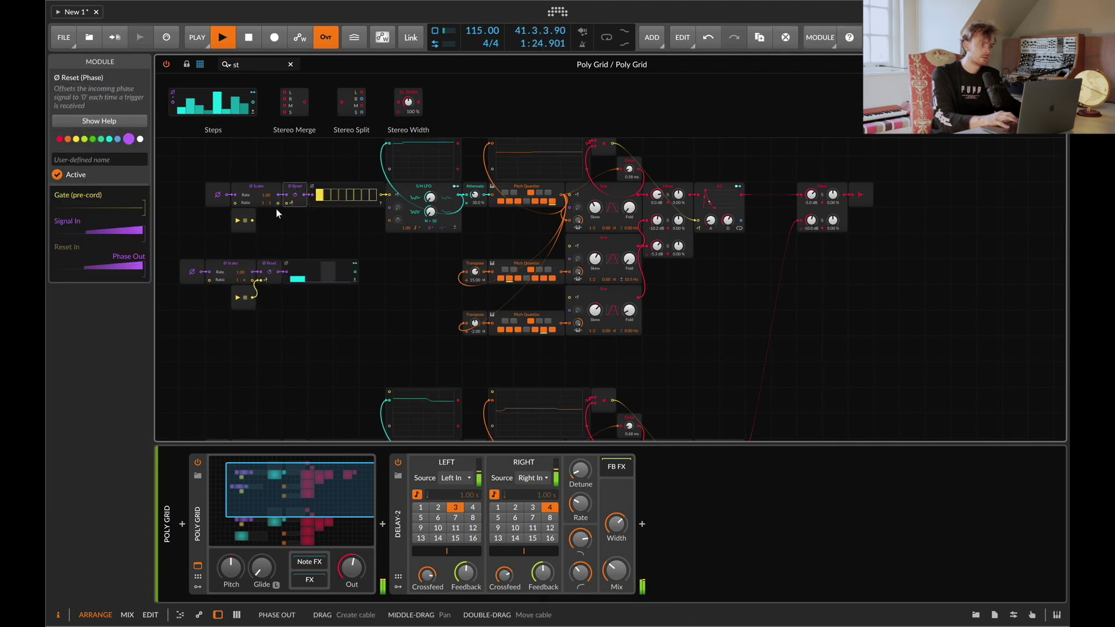
{"action": "left_click_drag", "start_coordinate": [252, 220], "coordinate": [291, 204]}
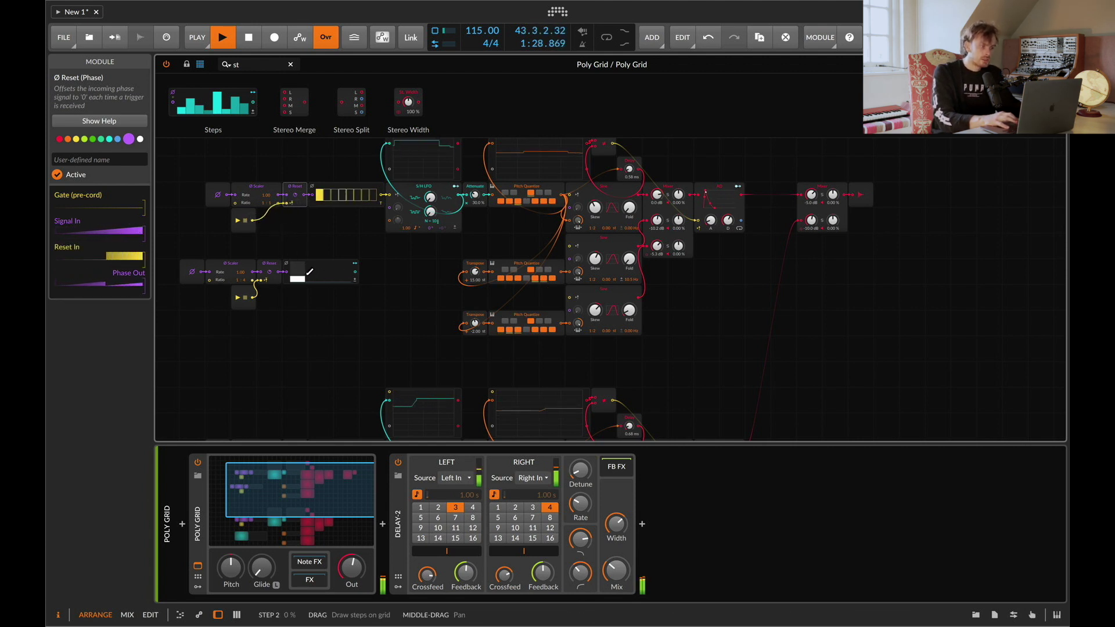
- Draw step 3 at 61% and step 4 at a low level in the Steps module, restarting playback to audition it
{"action": "left_click", "coordinate": [353, 268]}
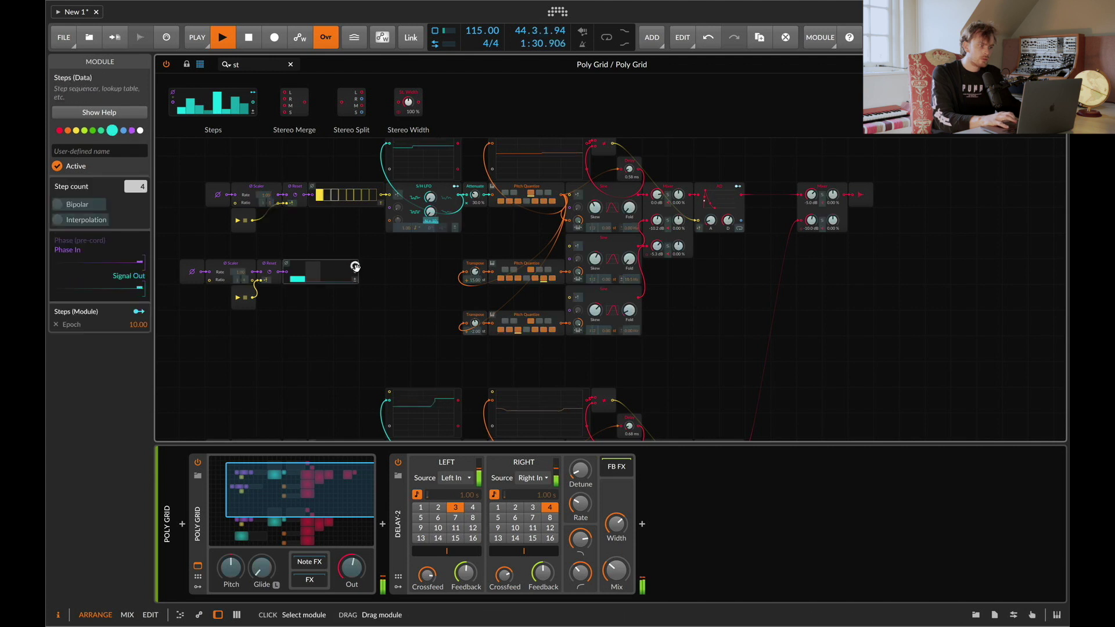
{"action": "left_click", "coordinate": [328, 268]}
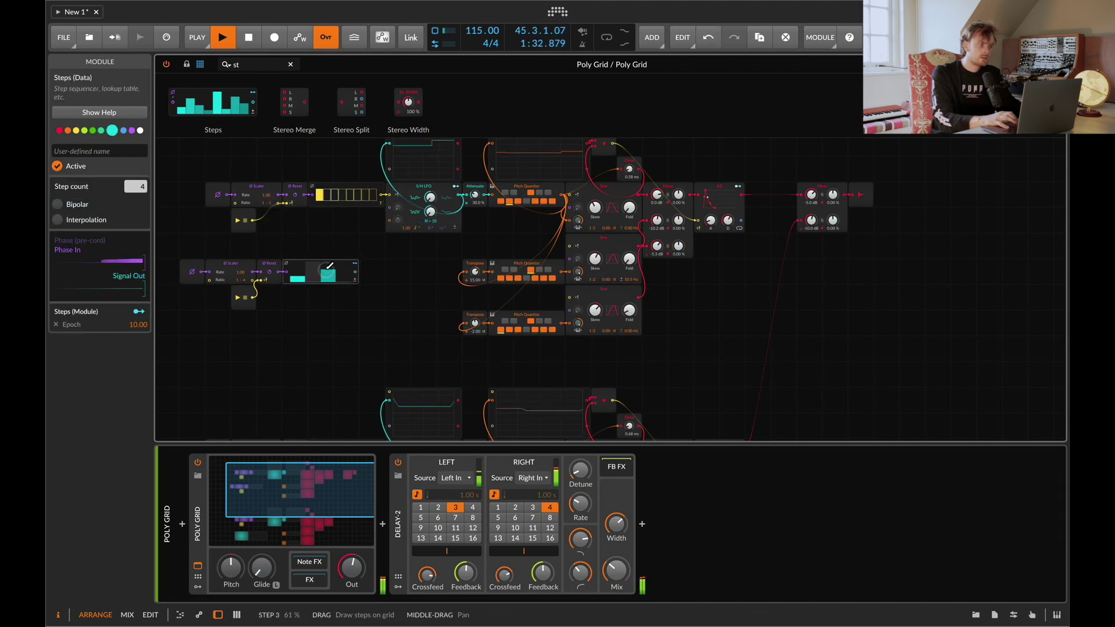
{"action": "key", "text": "space"}
{"action": "key", "text": "space"}
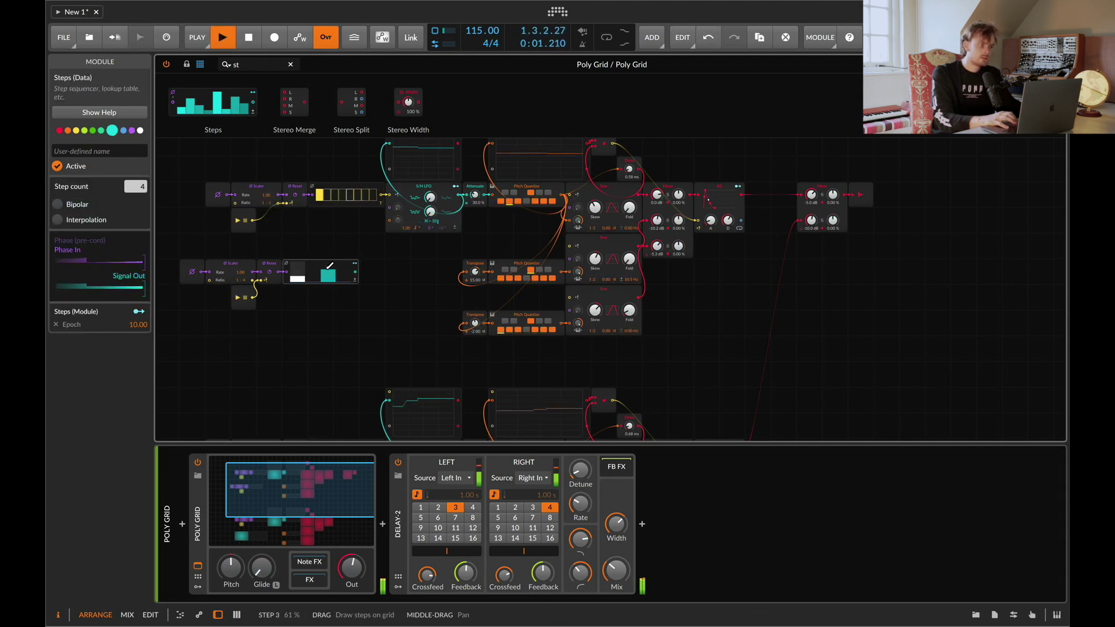
{"action": "left_click", "coordinate": [342, 277]}
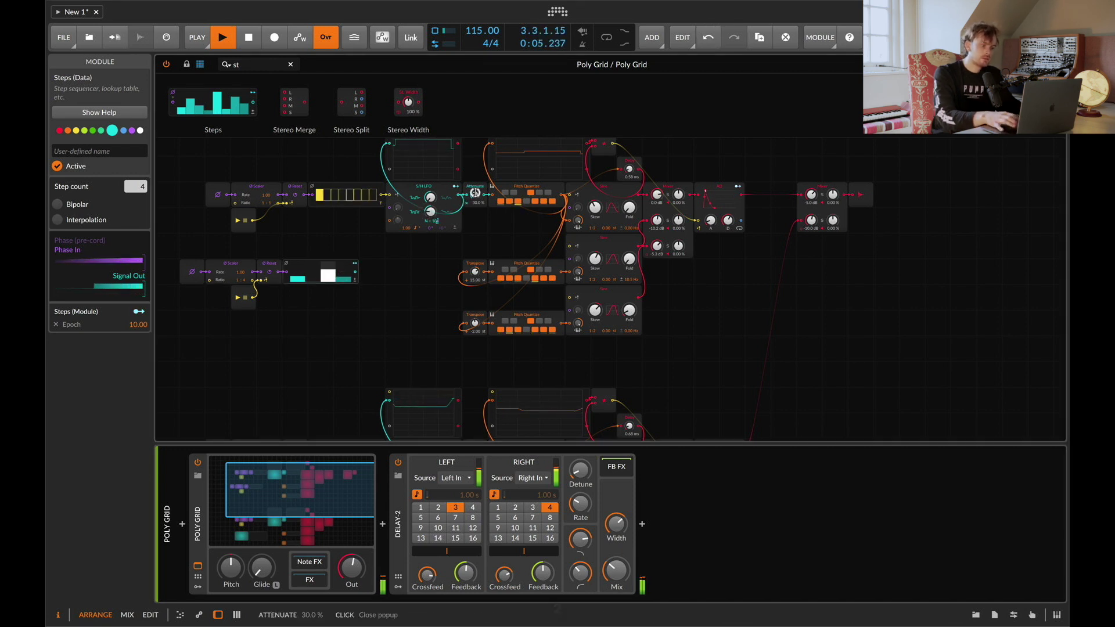
- Set the Attenuate amount after the S/H LFO to 20% in both patches
{"action": "scroll", "coordinate": [543, 296], "scroll_direction": "down", "scroll_amount": 5}
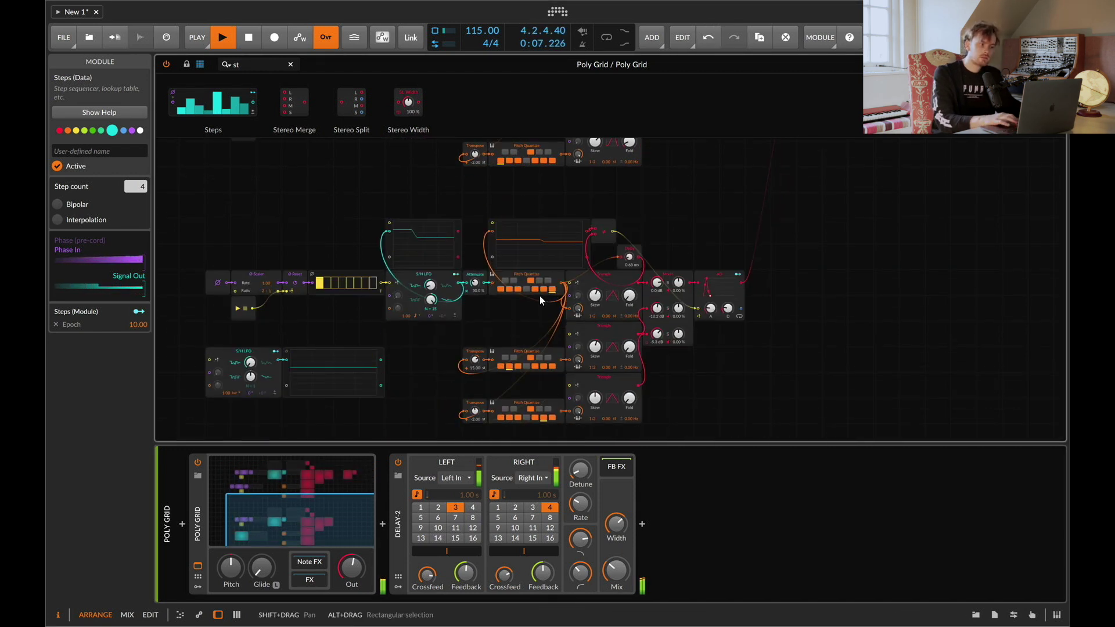
{"action": "type", "text": "20"}
{"action": "key", "text": "Return"}
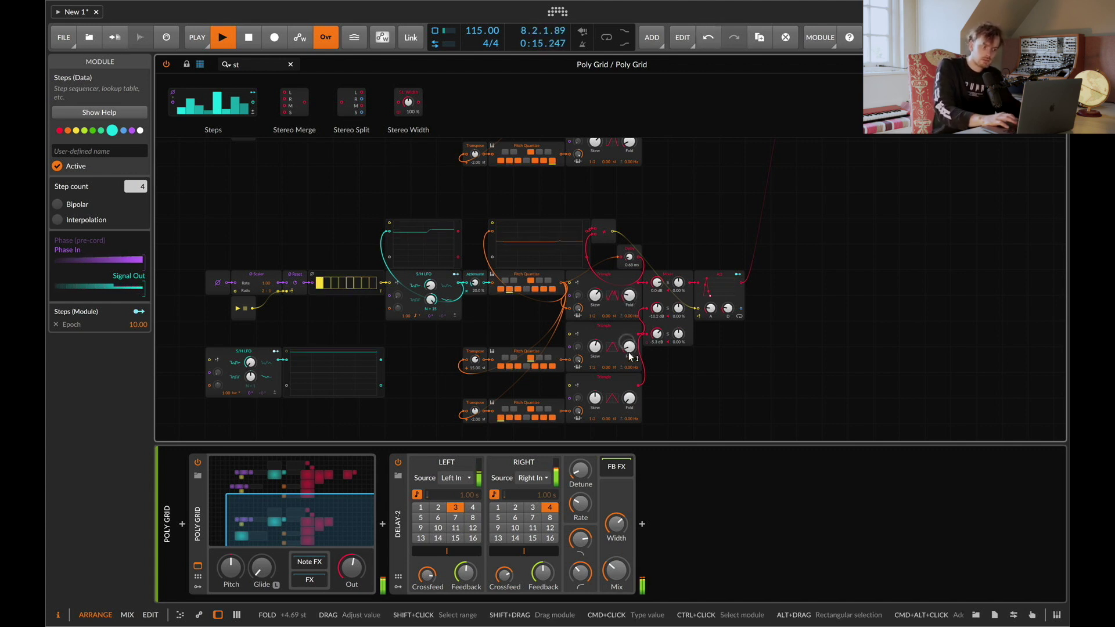
- Set the original patch's envelope Decay to 3.98 s and its main S/H LFO Feedback to 13.8%
{"action": "scroll", "coordinate": [593, 399], "scroll_direction": "up", "scroll_amount": 3}
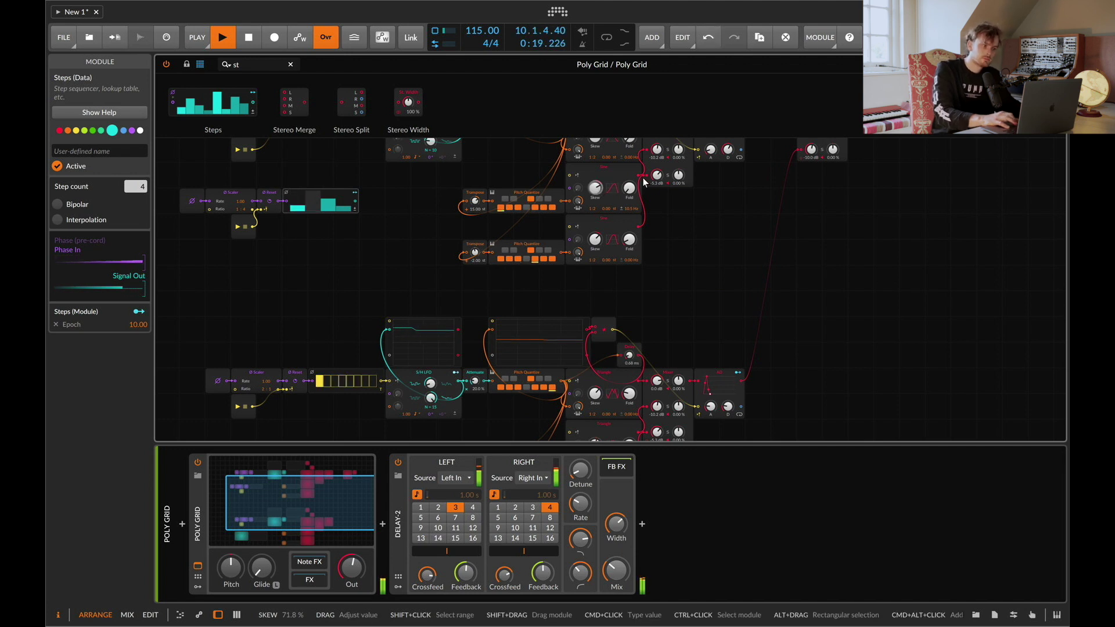
{"action": "scroll", "coordinate": [610, 290], "scroll_direction": "up", "scroll_amount": 3}
{"action": "left_click_drag", "start_coordinate": [729, 233], "coordinate": [730, 236]}
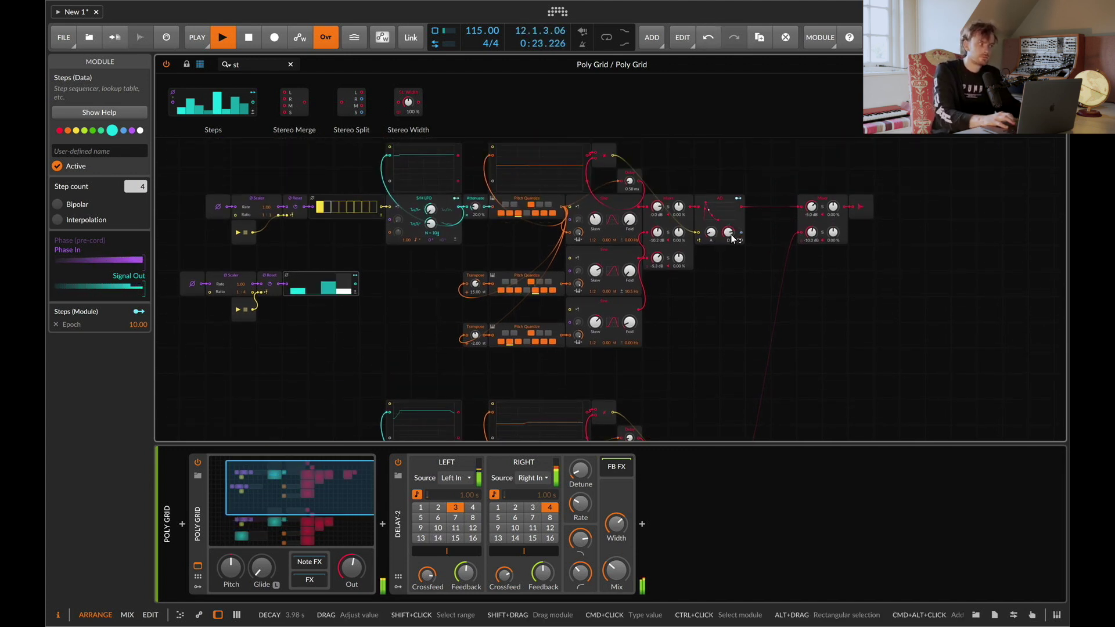
{"action": "scroll", "coordinate": [406, 265], "scroll_direction": "up", "scroll_amount": 1}
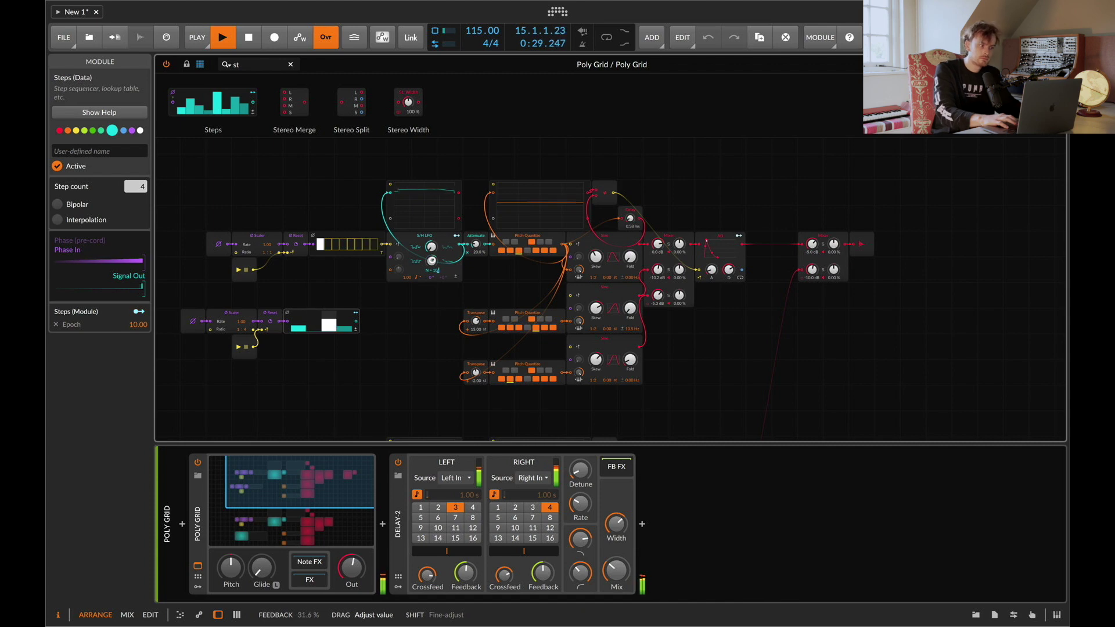
{"action": "left_click_drag", "start_coordinate": [431, 261], "coordinate": [435, 270]}
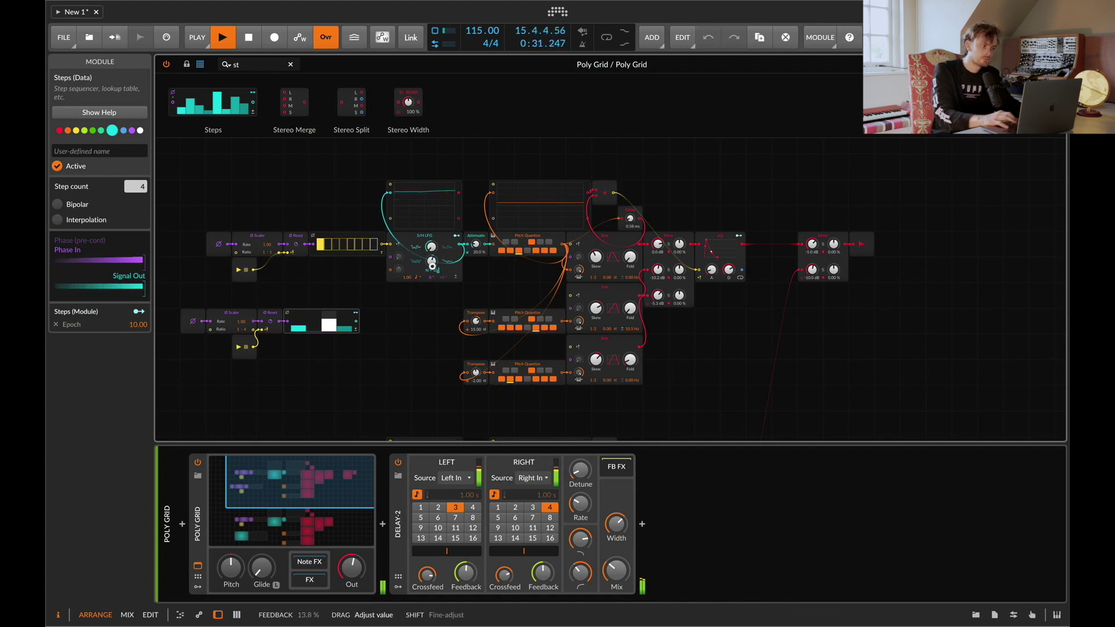